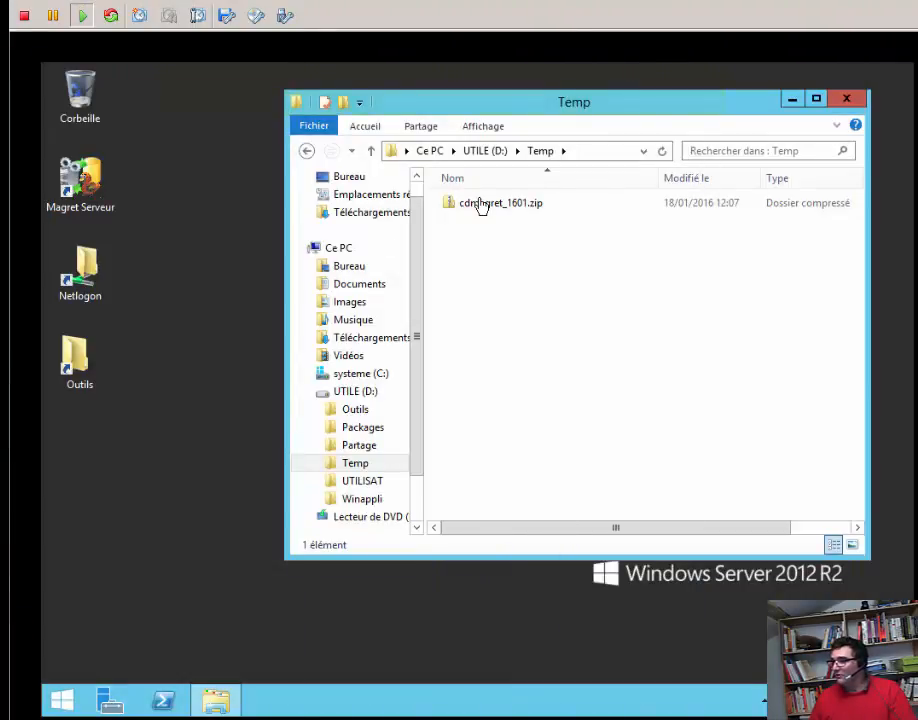
# - Unblock the cdmagret_1601.zip archive through its file properties and accept the change
pyautogui.click(492, 208)
pyautogui.rightClick(493, 209)
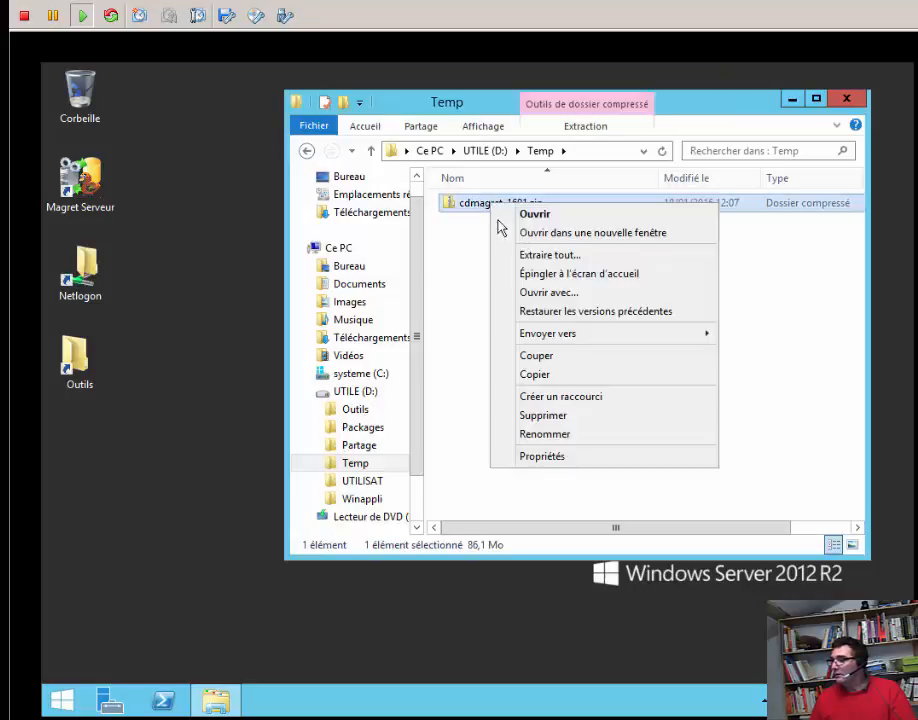
pyautogui.click(575, 460)
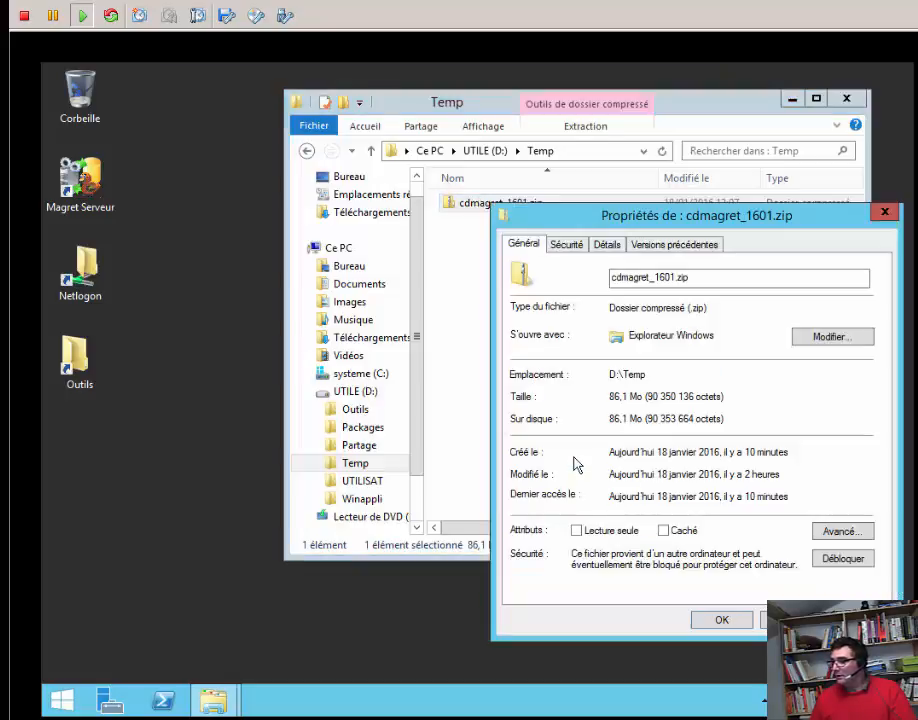
pyautogui.click(850, 561)
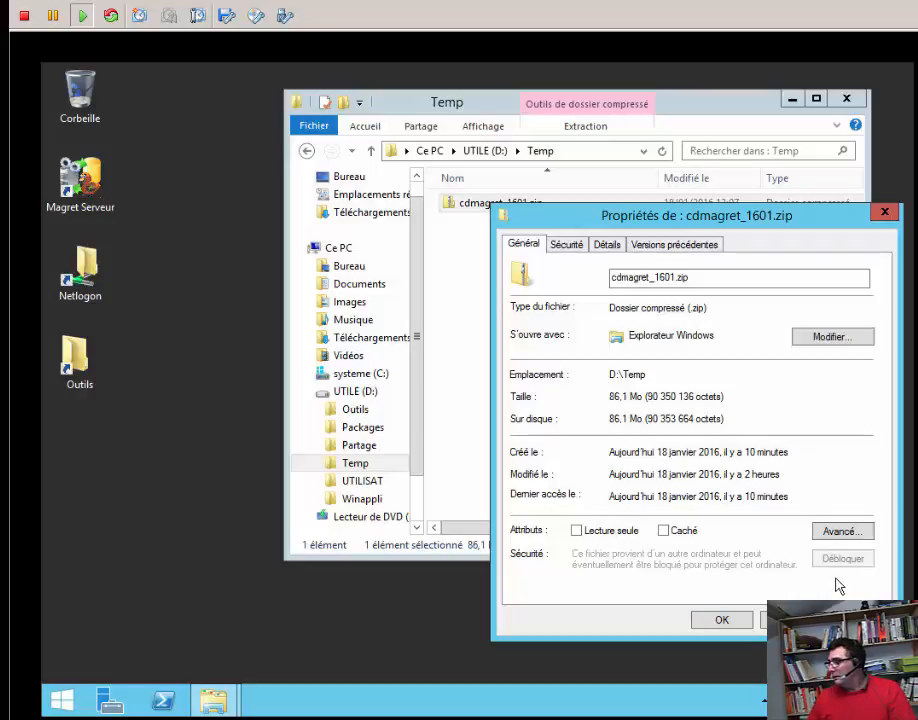
pyautogui.click(735, 625)
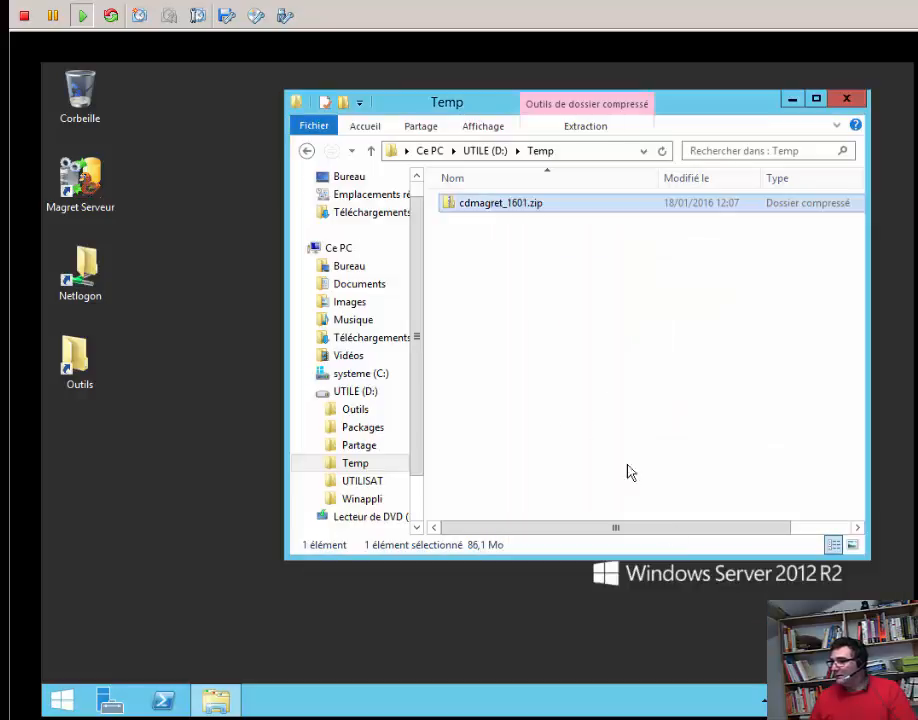
# - Extract the whole cdmagret_1601.zip archive to D:\Temp\cdmagret_1601
pyautogui.click(463, 248)
pyautogui.click(468, 204)
pyautogui.rightClick(468, 204)
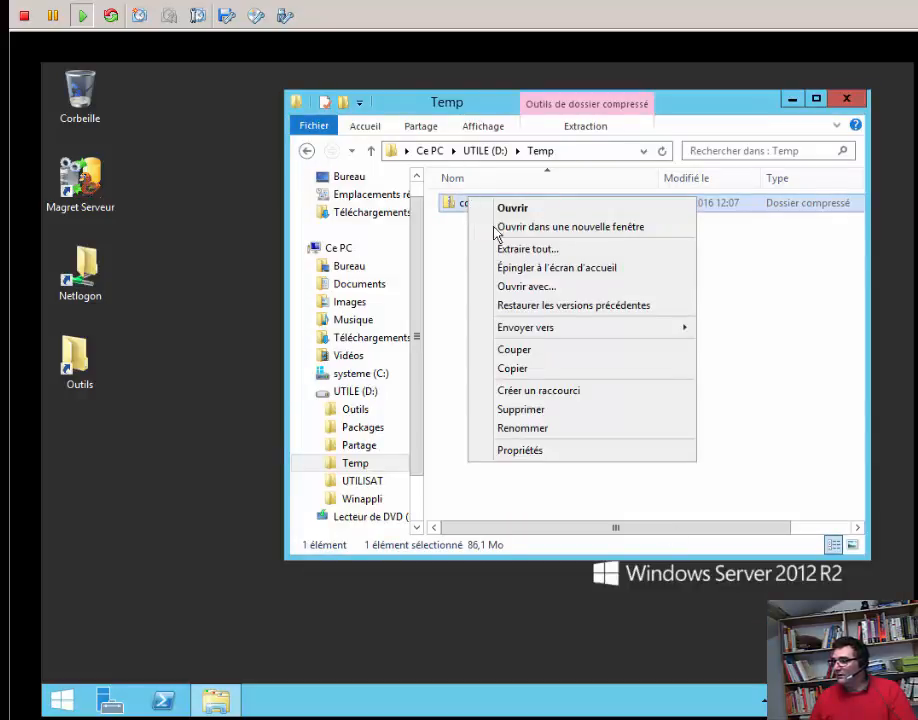
pyautogui.click(539, 254)
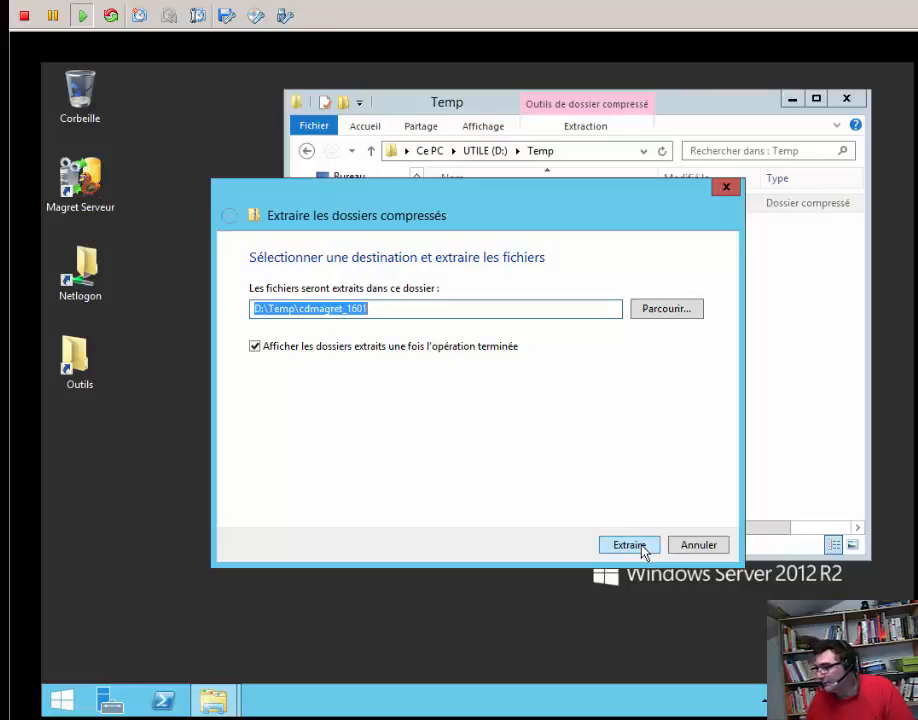
pyautogui.click(643, 551)
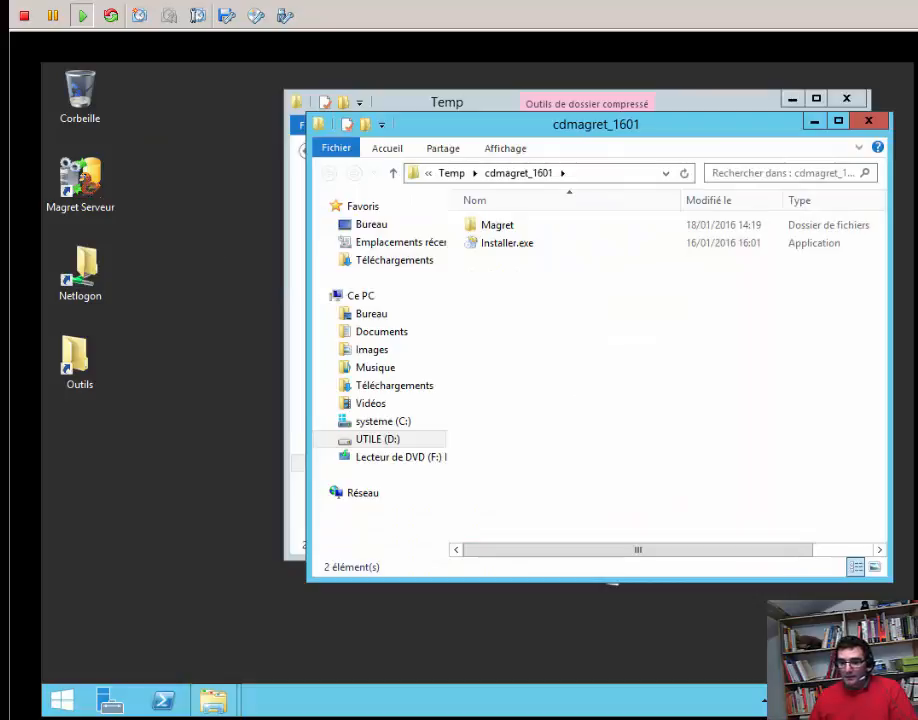
# - Switch to Snagit Editor and stamp green check marks on the archive download/unblock box and the archive extraction box
pyautogui.moveTo(0, 110); pyautogui.dragTo(575, 60)
pyautogui.click(577, 318)
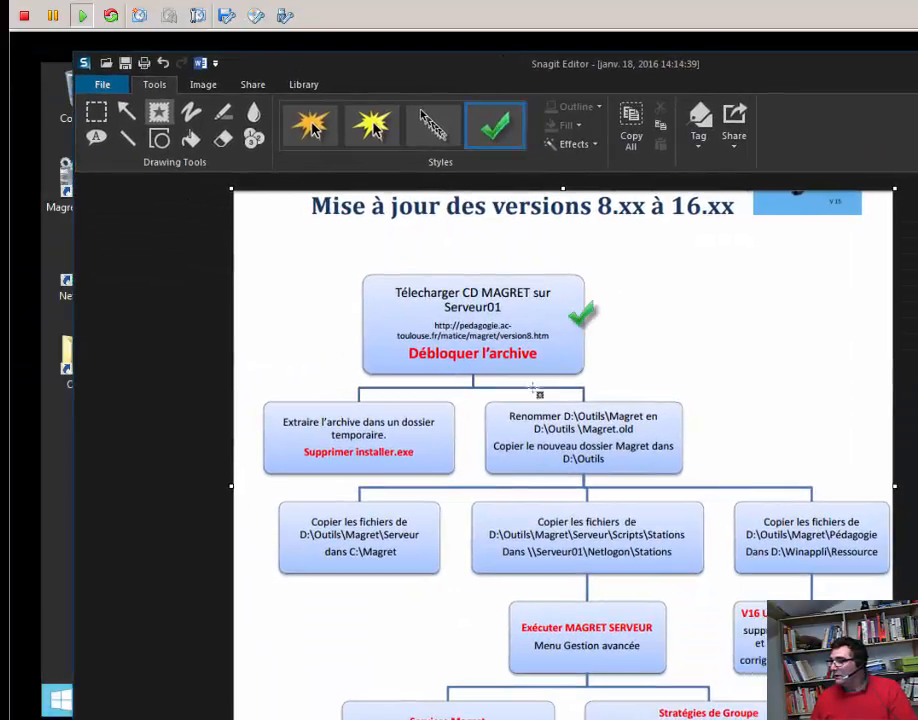
pyautogui.click(428, 440)
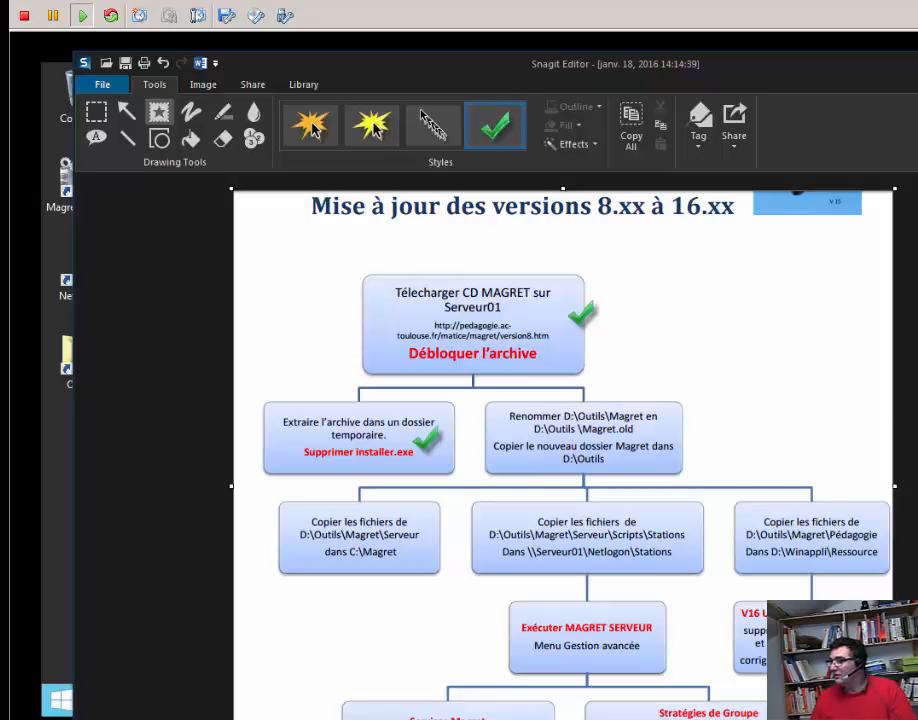
# - Switch back to the server's extracted cdmagret_1601 folder and delete Installer.exe
pyautogui.hotkey('alt', 'Tab')
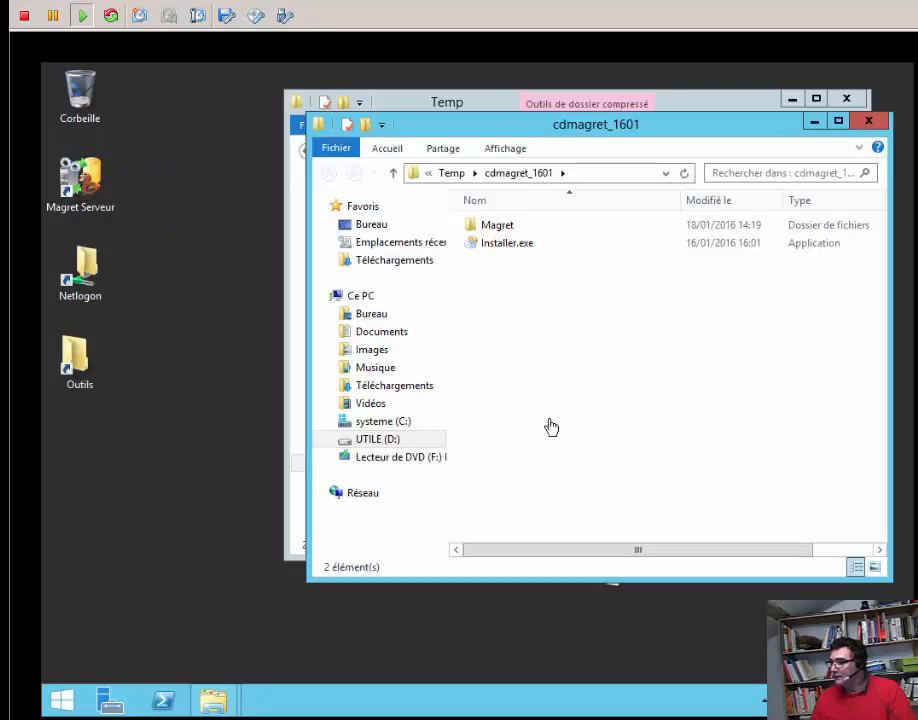
pyautogui.click(507, 243)
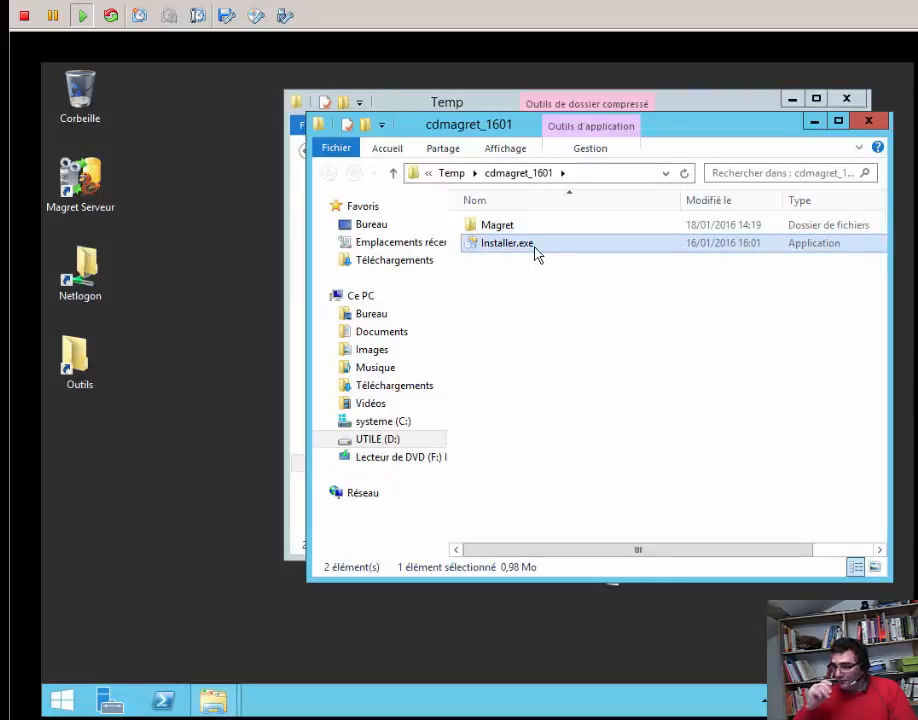
pyautogui.press('Delete')
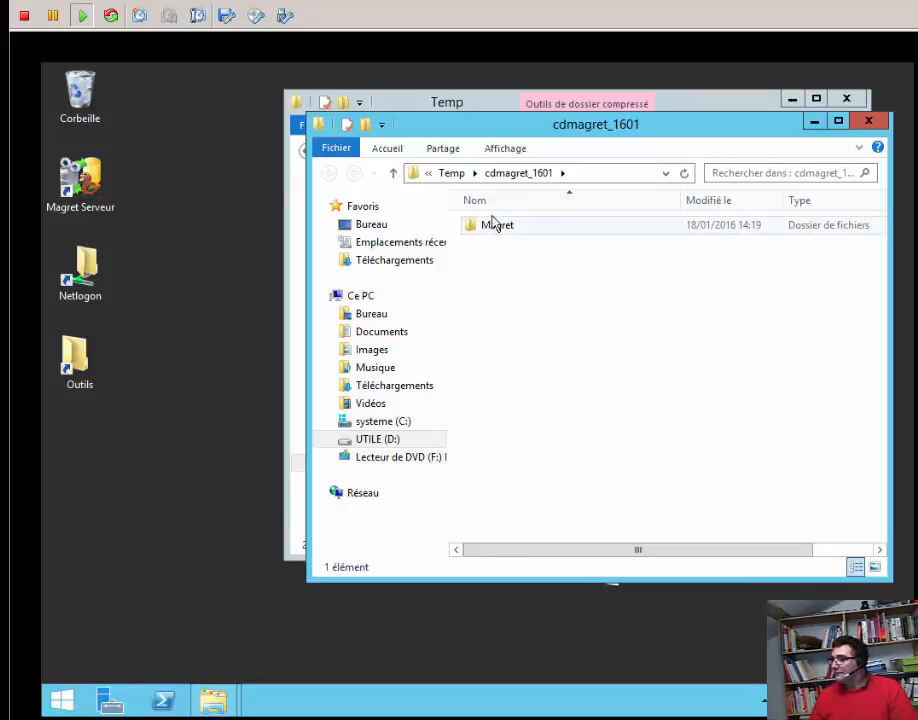
# - Go up to the Temp folder and arrange the two Explorer windows side by side across the desktop
pyautogui.click(453, 174)
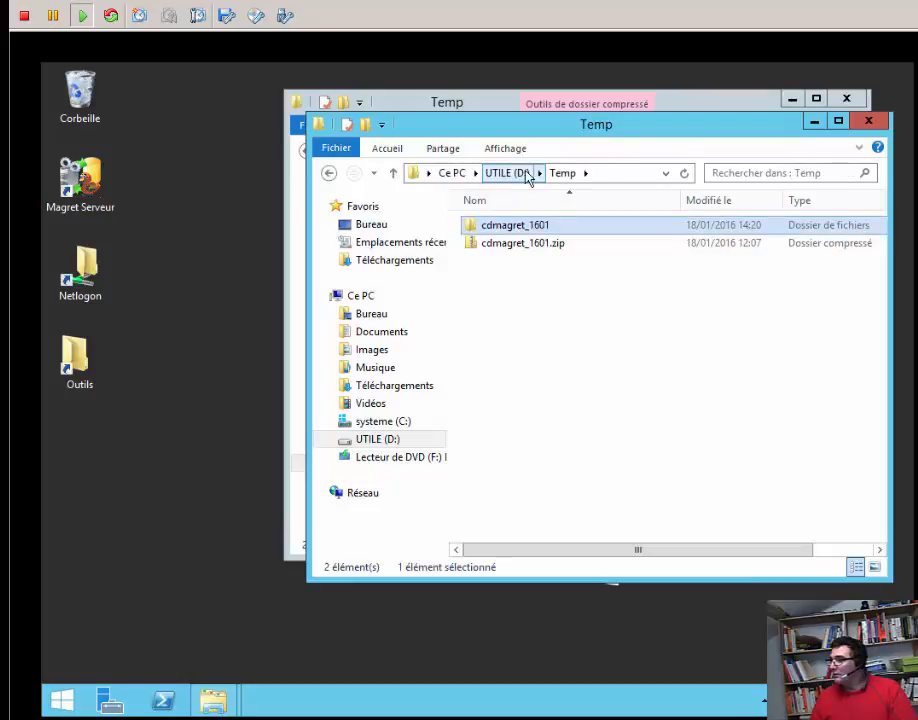
pyautogui.moveTo(432, 123); pyautogui.dragTo(912, 180)
pyautogui.moveTo(838, 177); pyautogui.dragTo(900, 178)
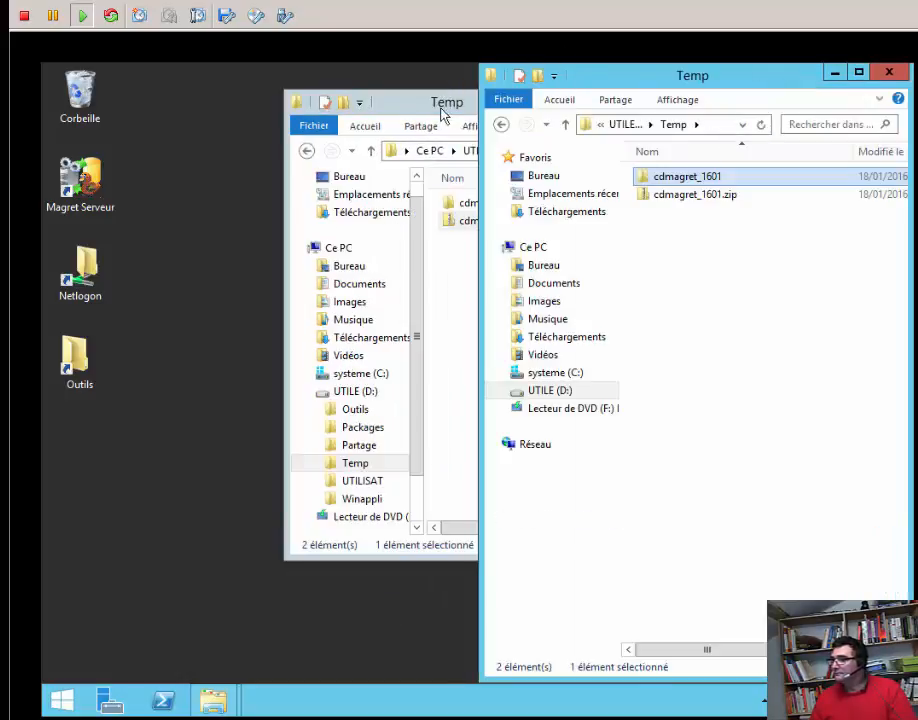
pyautogui.moveTo(440, 110); pyautogui.dragTo(45, 72)
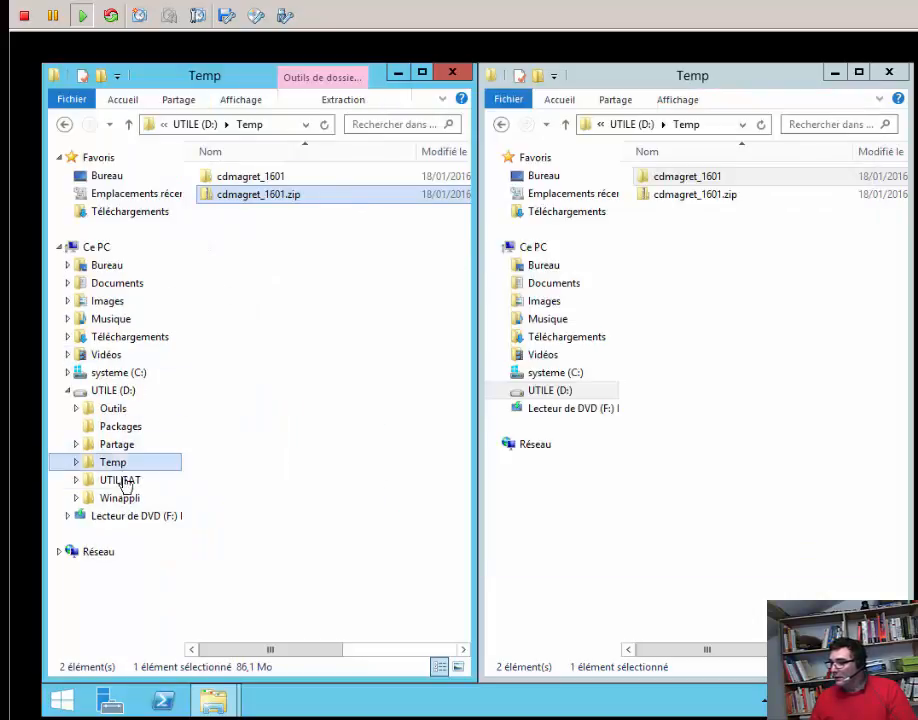
# - Open D:\Outils and rename its Magret folder as Magret.15.old
pyautogui.click(118, 410)
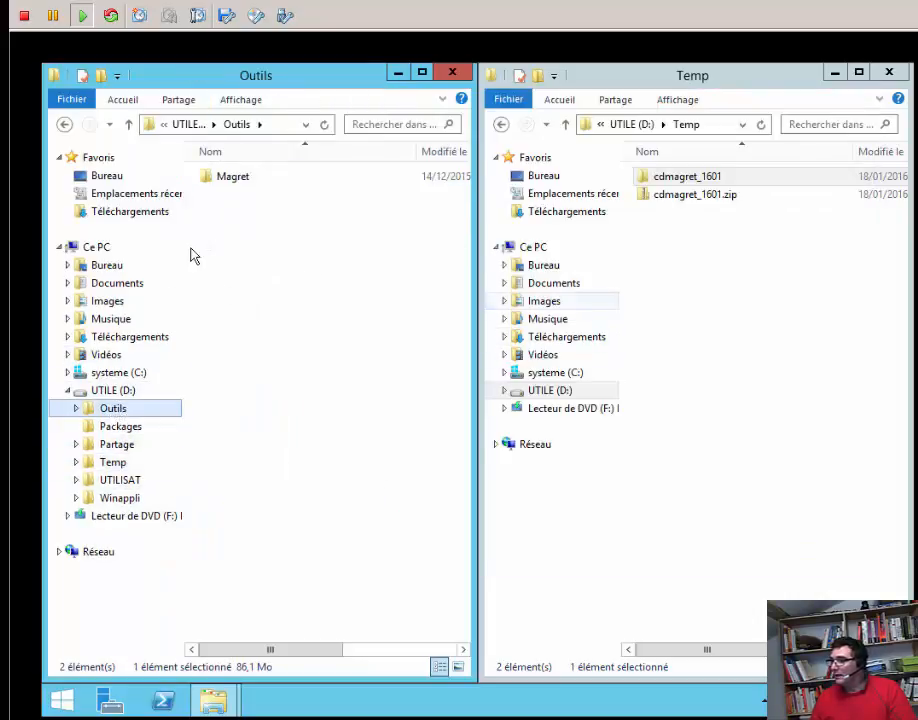
pyautogui.click(285, 127)
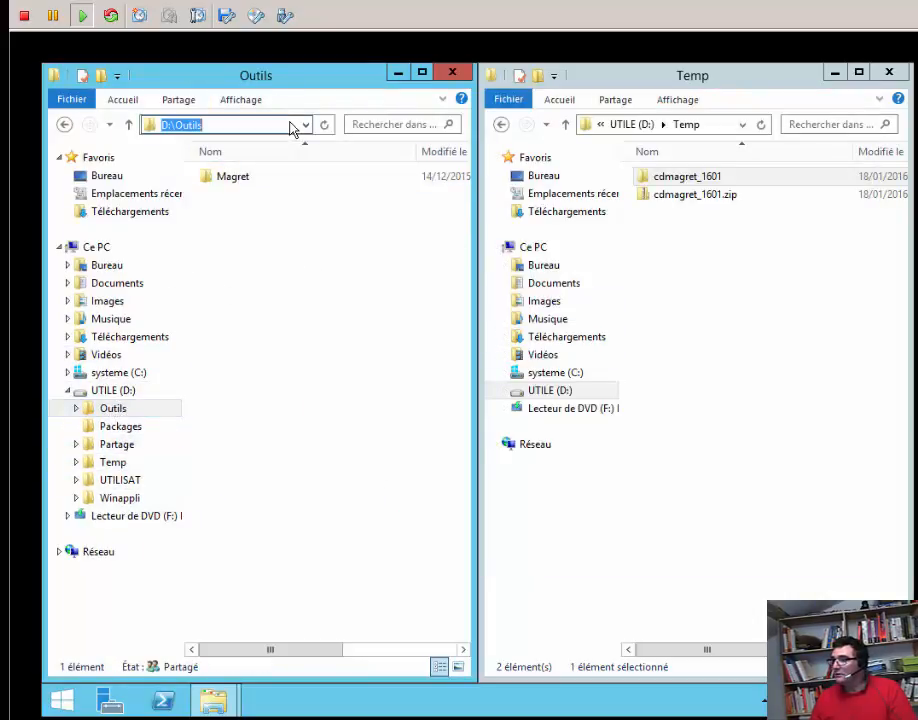
pyautogui.click(257, 185)
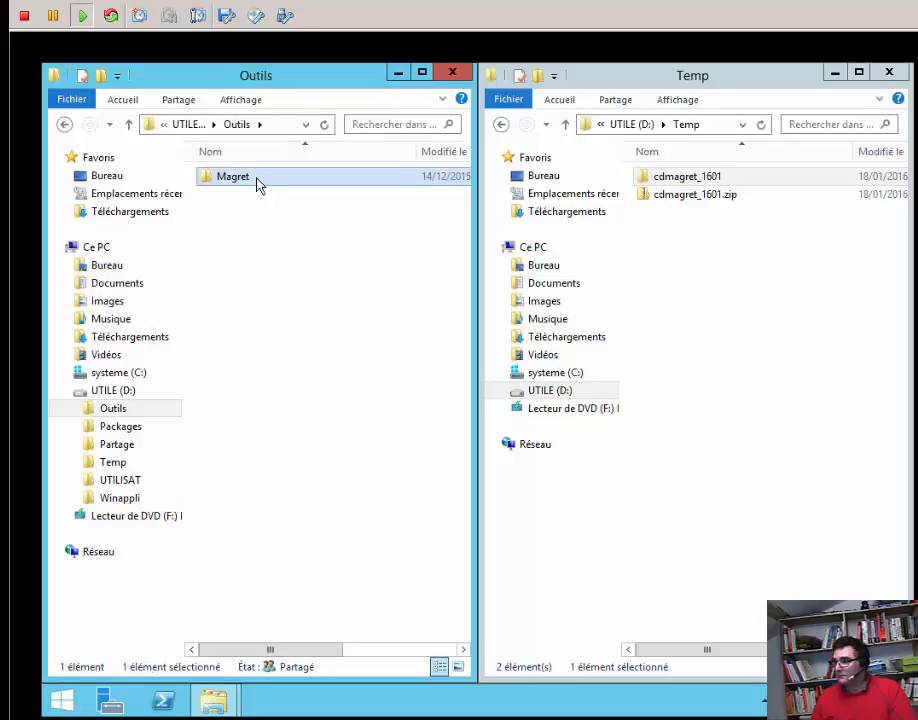
pyautogui.press('F2')
pyautogui.click(263, 179)
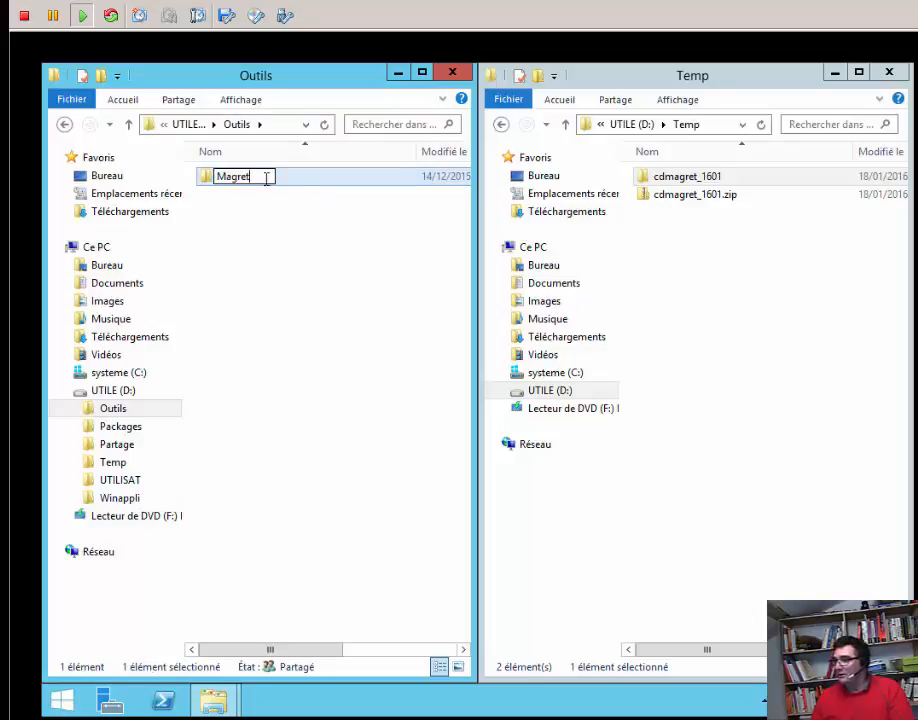
pyautogui.write('.')
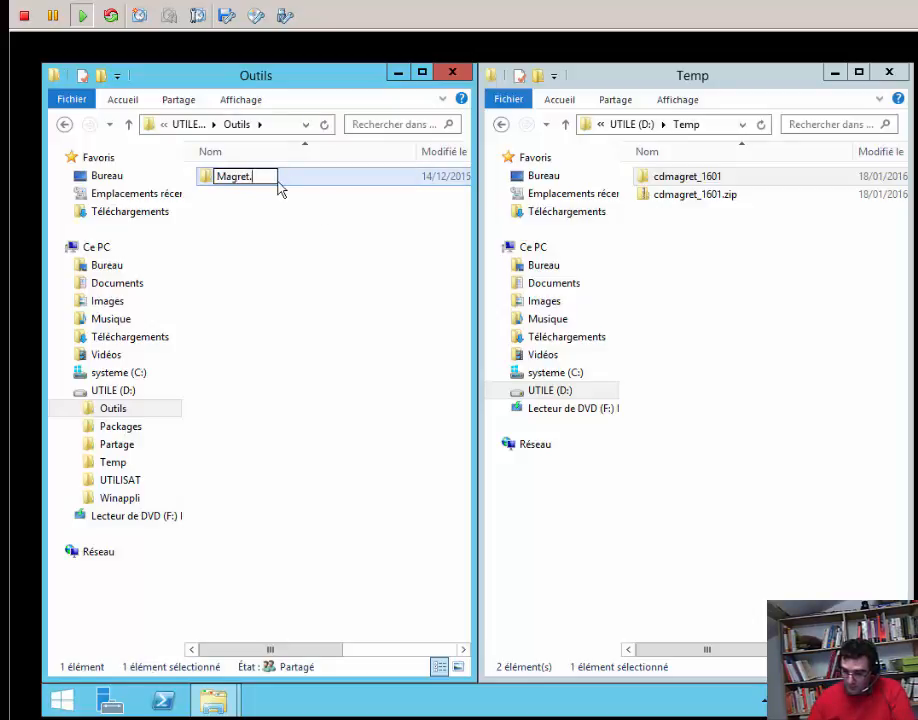
pyautogui.write('15.')
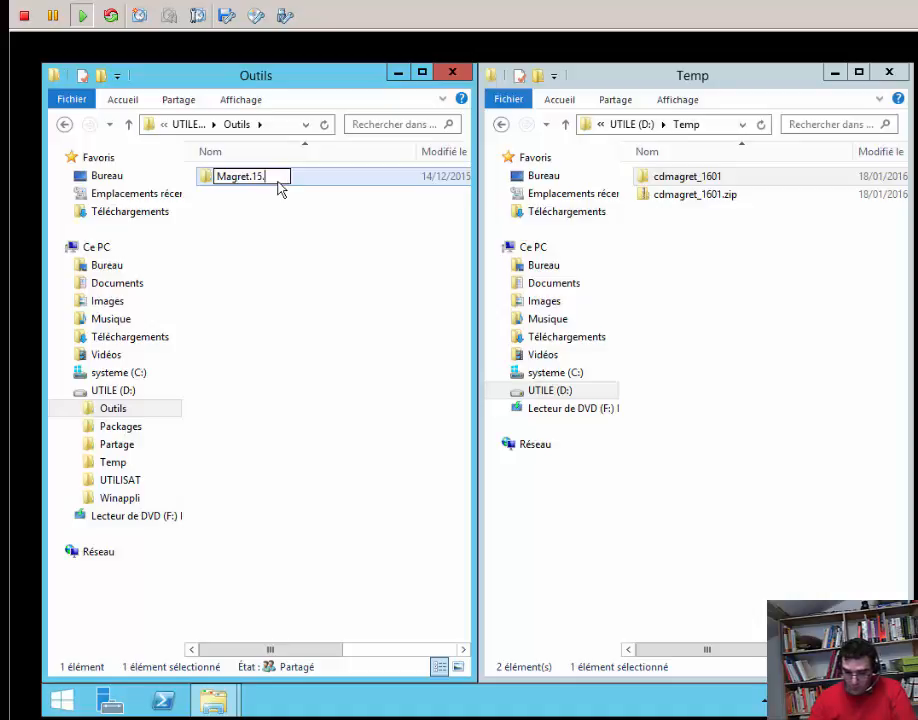
pyautogui.write('old')
pyautogui.press('Return')
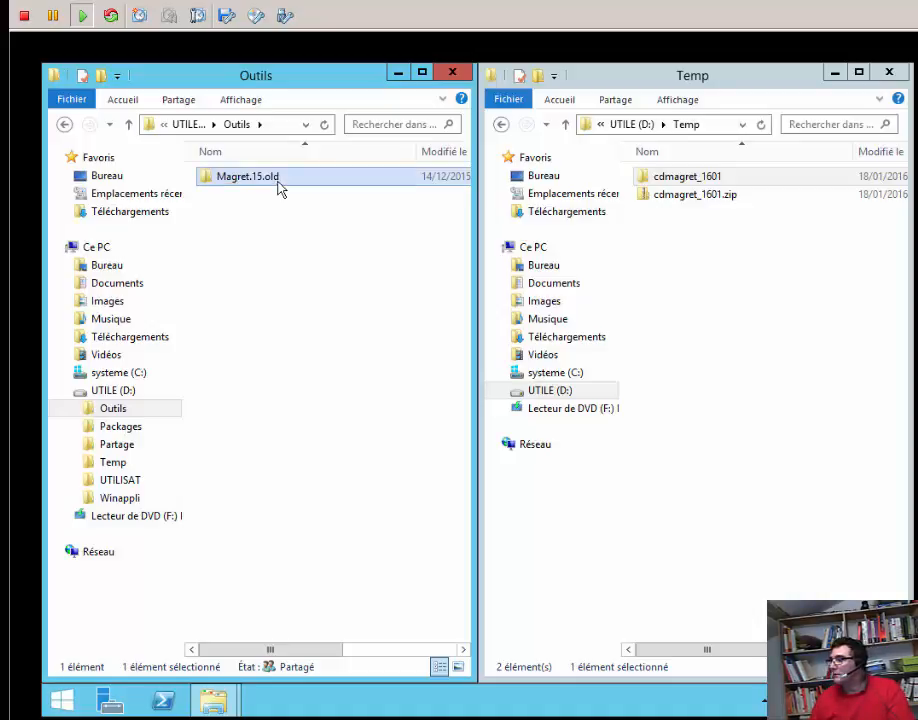
# - Open Magret Serveur, examine the version numbers of the Magret modules, and close the program
pyautogui.click(399, 73)
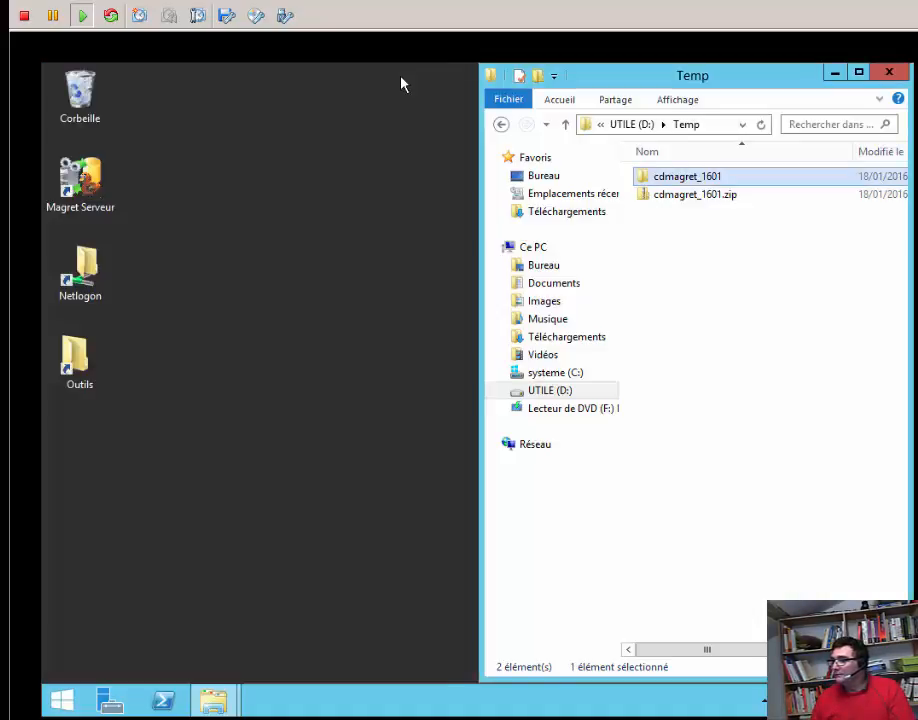
pyautogui.doubleClick(100, 186)
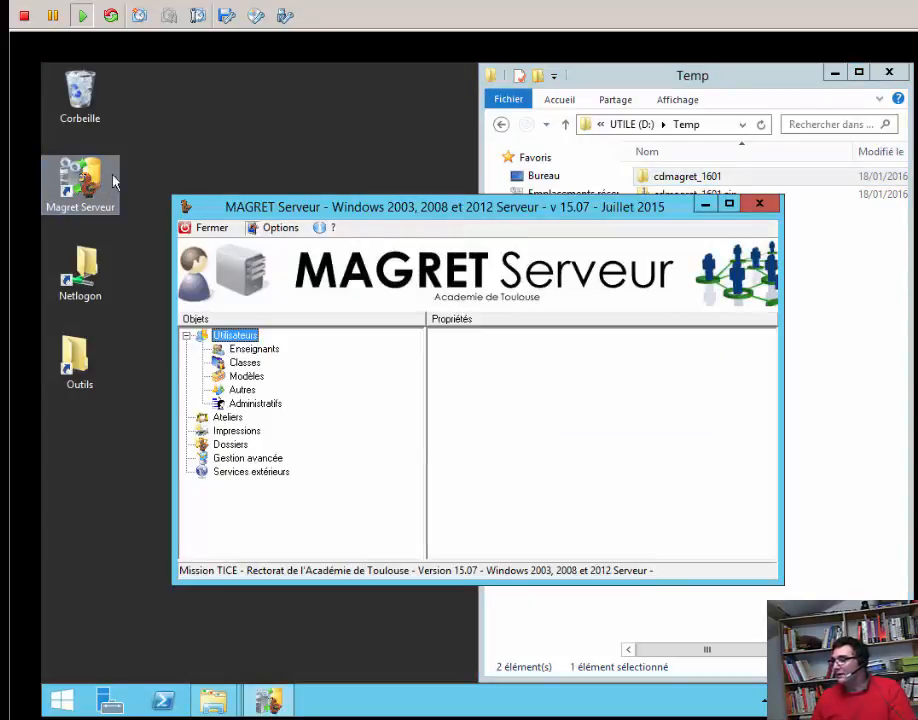
pyautogui.click(321, 229)
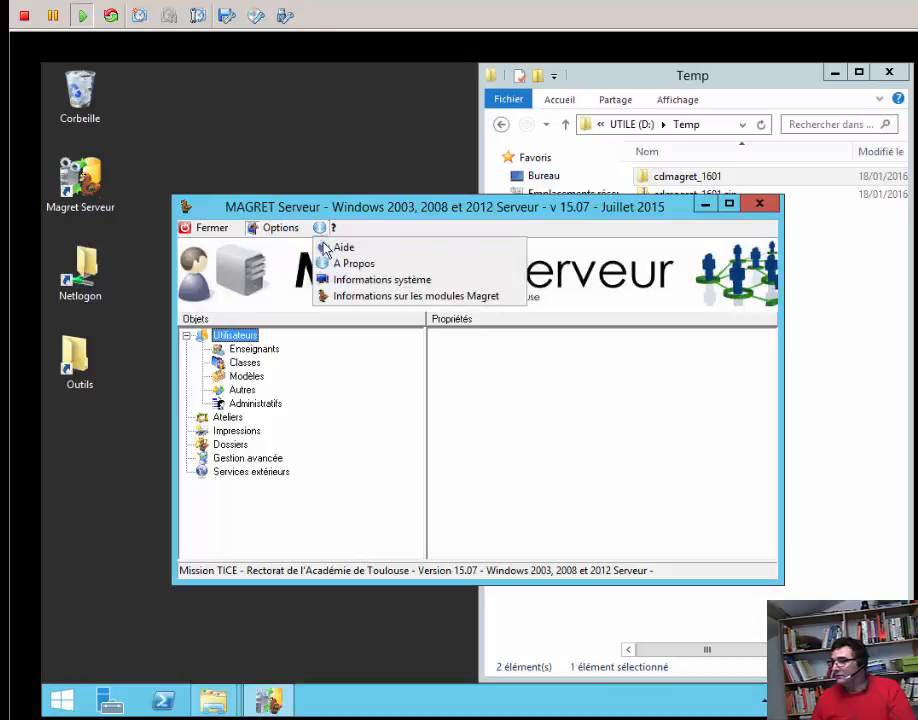
pyautogui.click(358, 306)
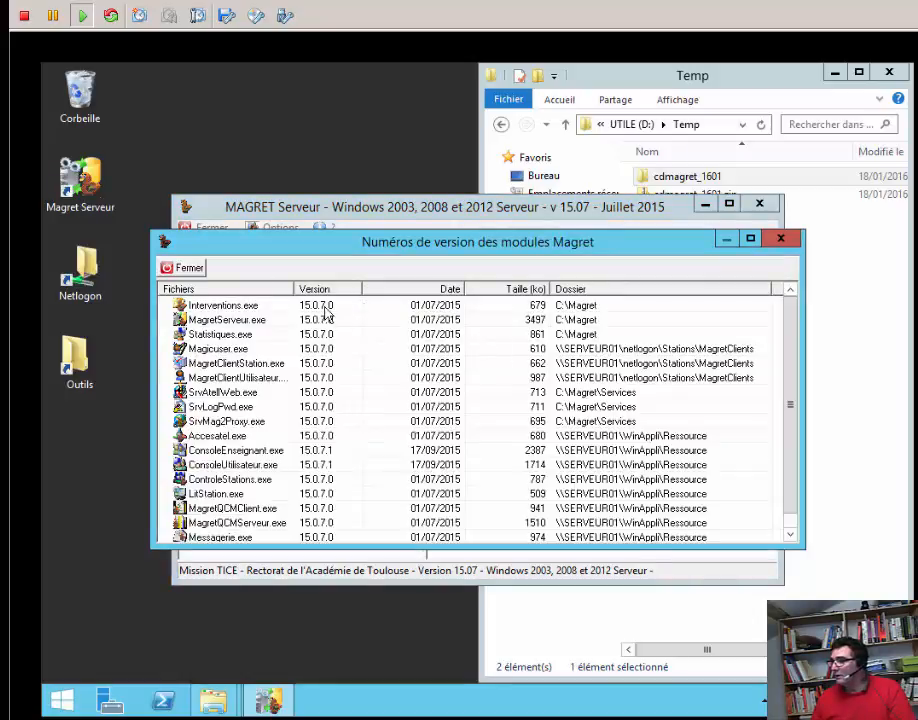
pyautogui.scroll(-1, 793, 428)
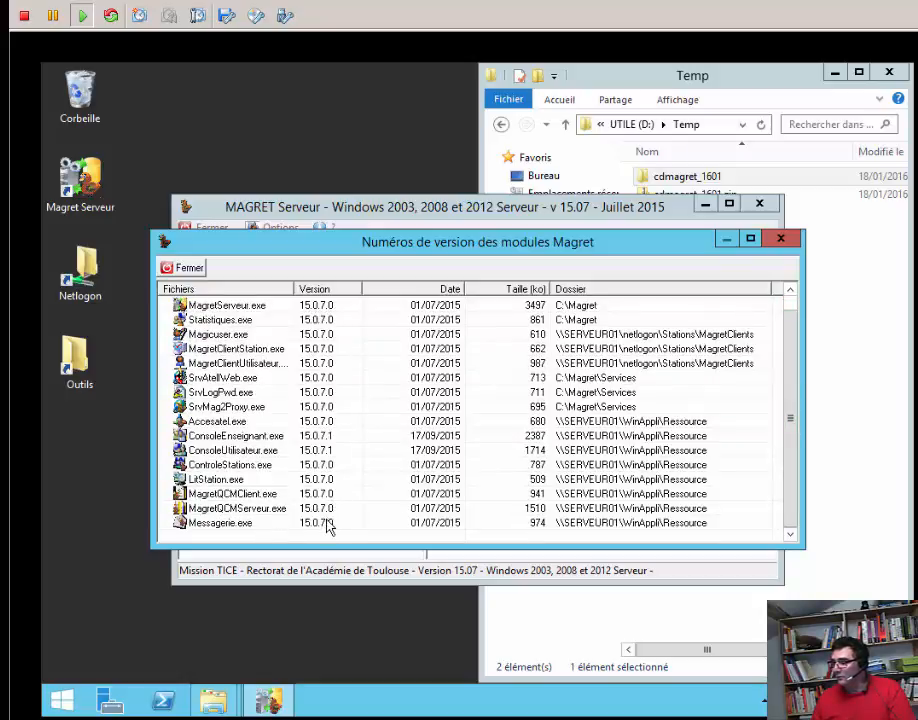
pyautogui.scroll(1, 329, 527)
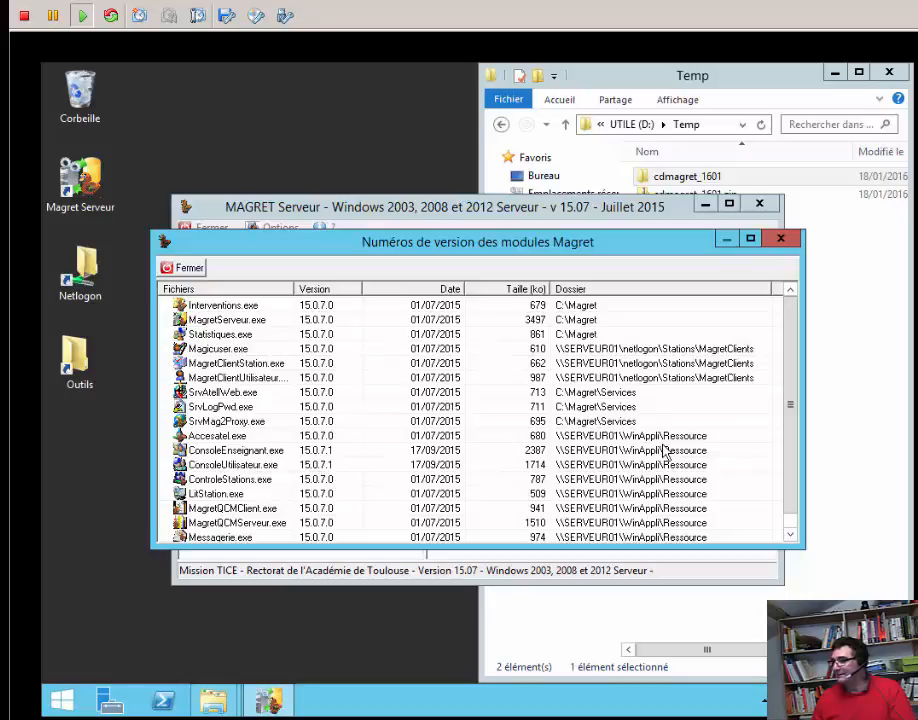
pyautogui.click(784, 240)
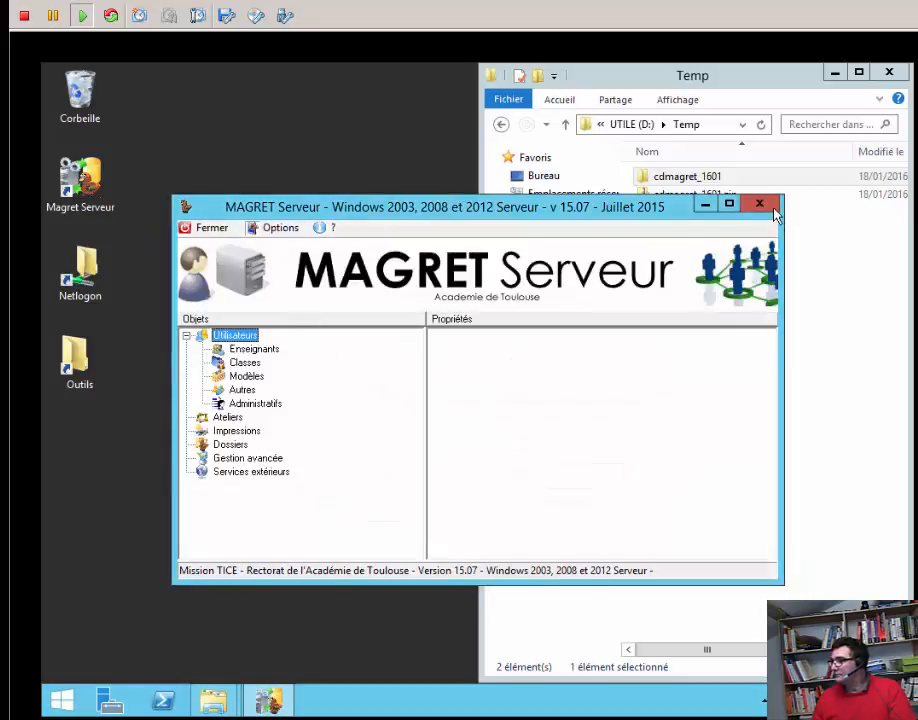
pyautogui.click(762, 206)
# - Copy the new Magret folder from the extracted cdmagret_1601 folder into D:\Outils
pyautogui.moveTo(225, 697)
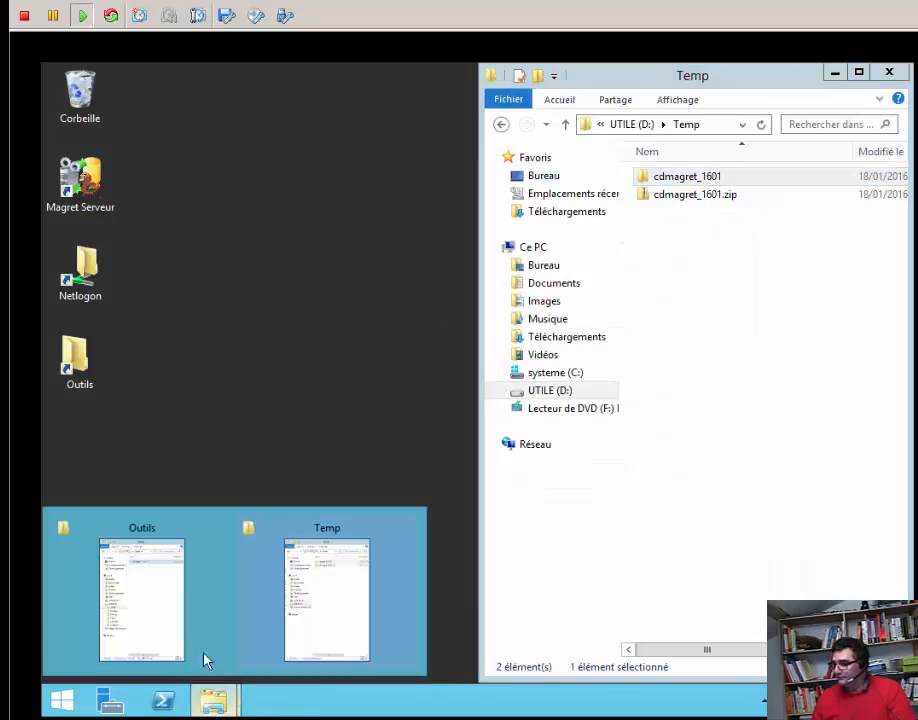
pyautogui.click(160, 605)
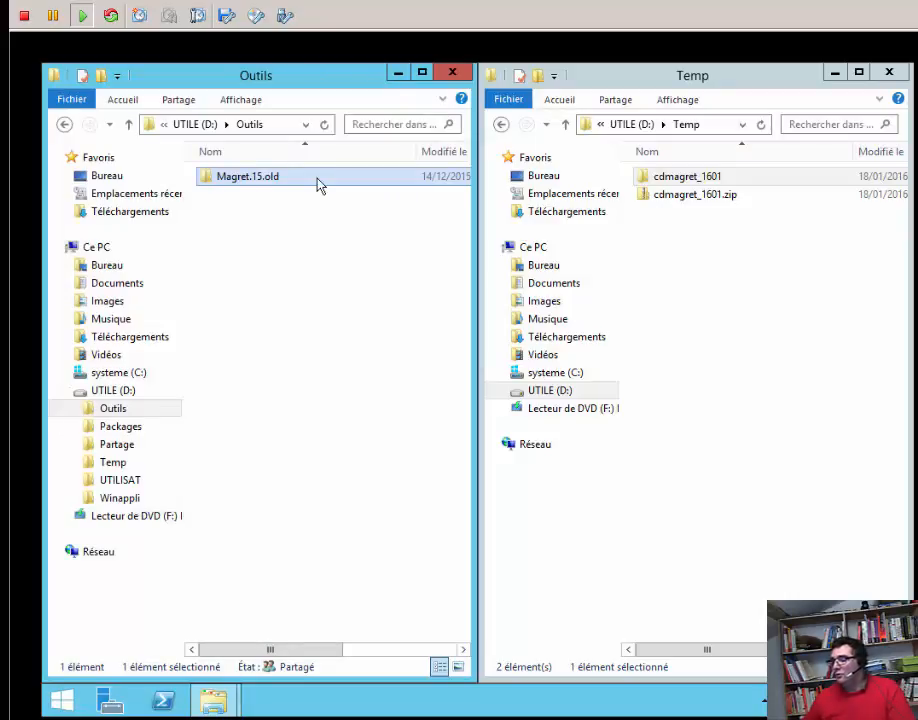
pyautogui.doubleClick(676, 180)
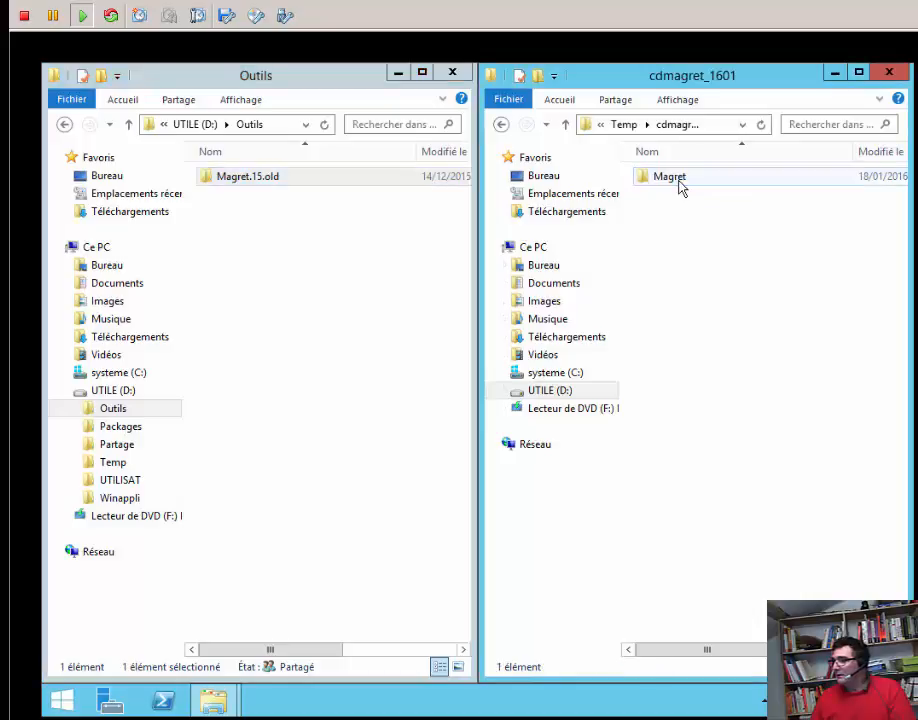
pyautogui.click(676, 180)
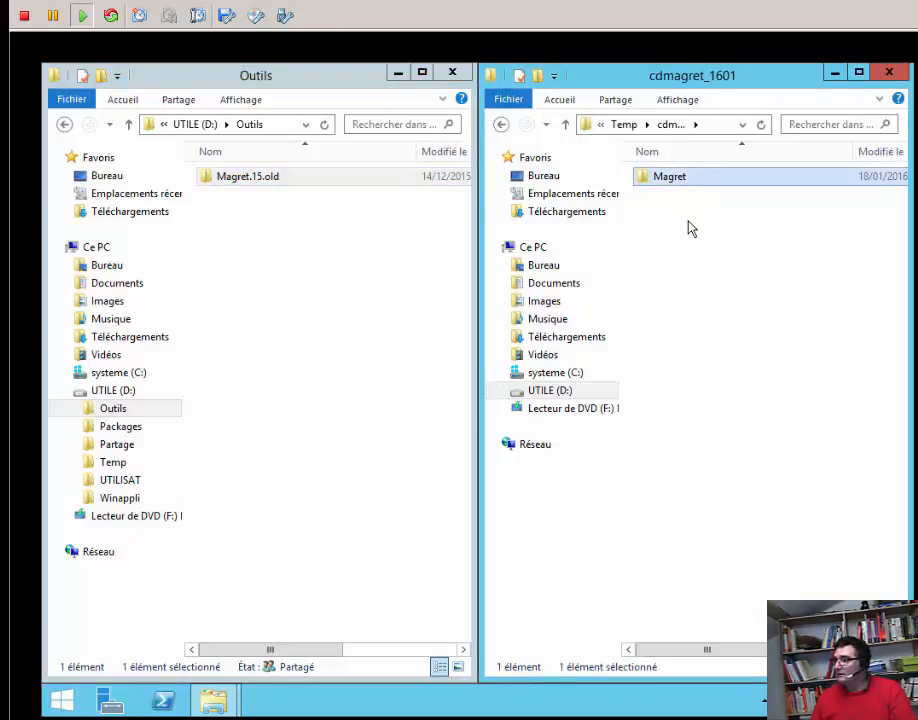
pyautogui.click(232, 252)
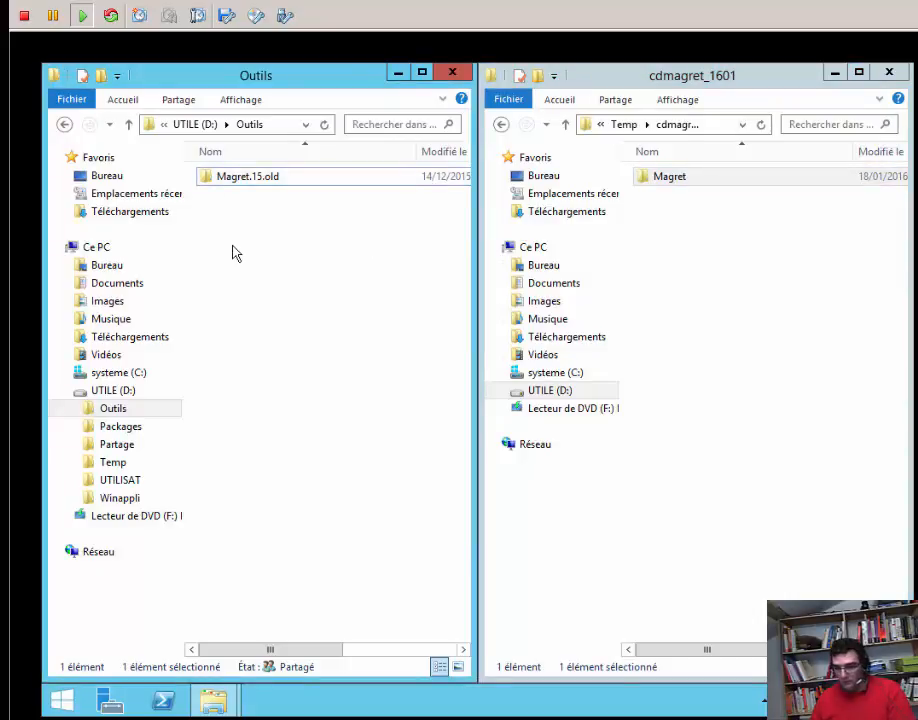
pyautogui.hotkey('ctrl', 'v')
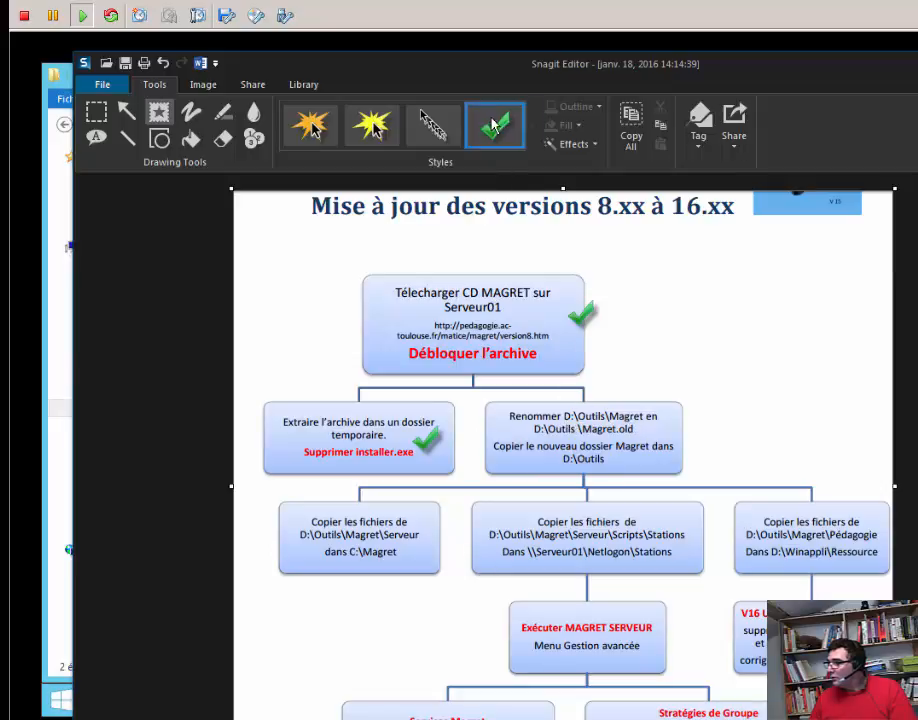
# - Stamp a green check mark on the flowchart's "Renommer D:\Outils\Magret" box and switch back to File Explorer
pyautogui.click(672, 413)
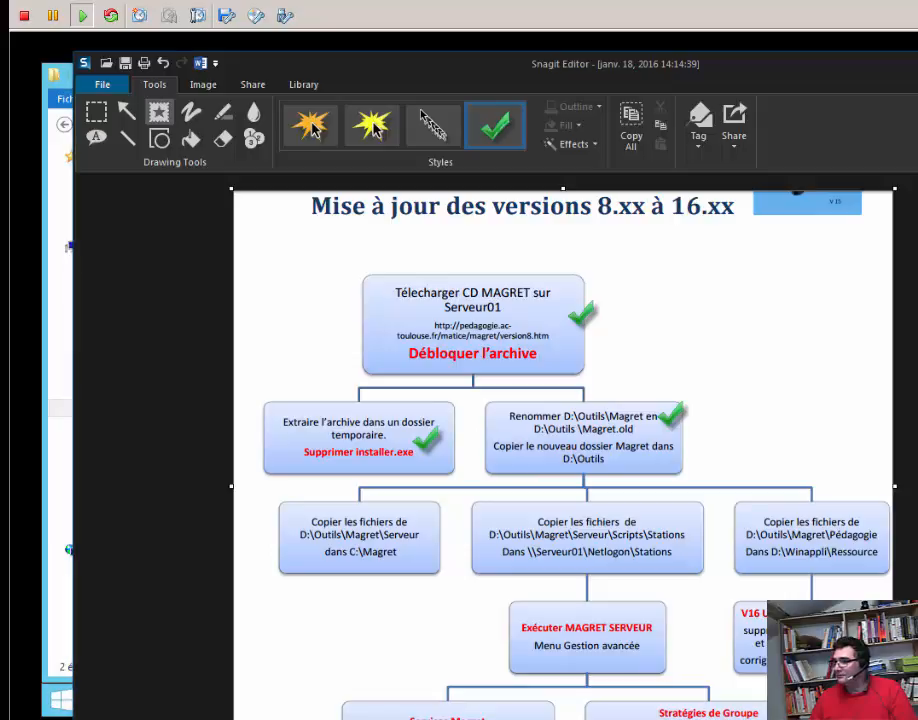
pyautogui.hotkey('alt', 'Tab')
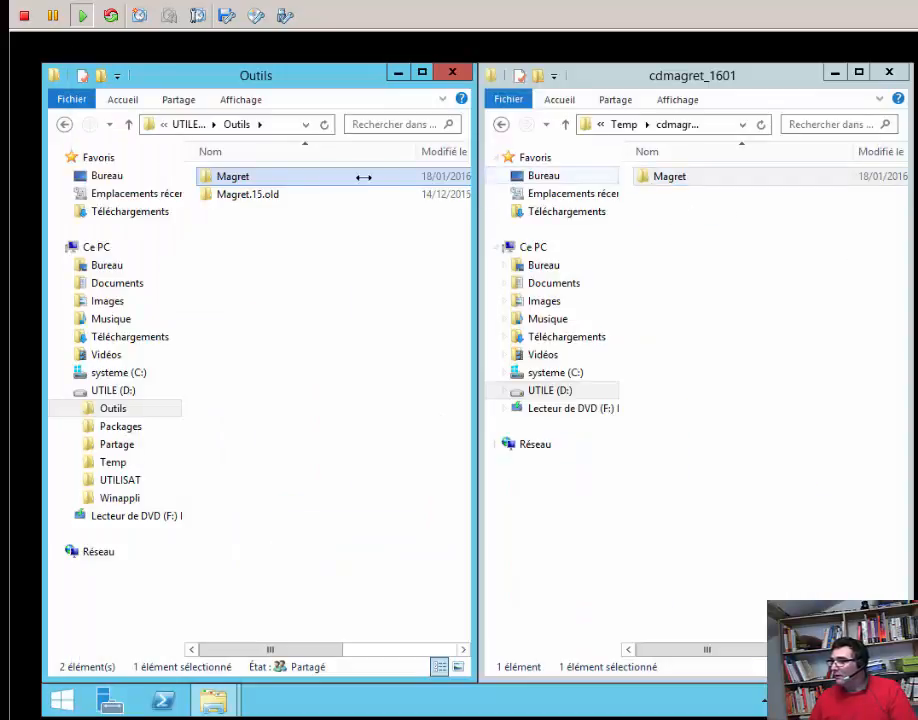
# - Open C:\Magret in the cdmagret_1601 window and D:\Outils\Magret\Serveur in the Outils window
pyautogui.click(553, 375)
pyautogui.doubleClick(667, 196)
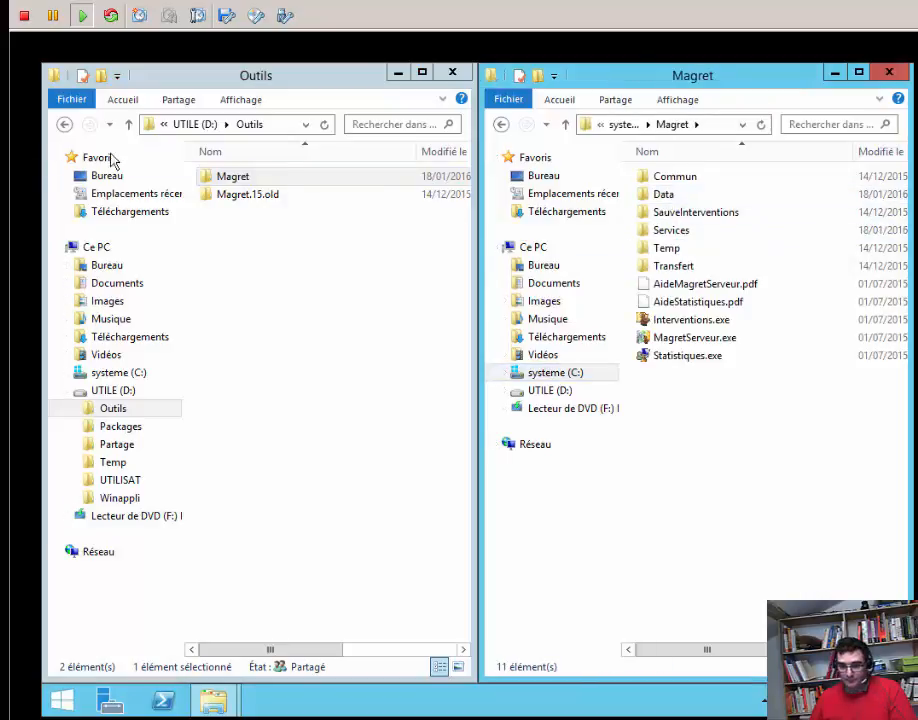
pyautogui.click(248, 184)
pyautogui.doubleClick(248, 184)
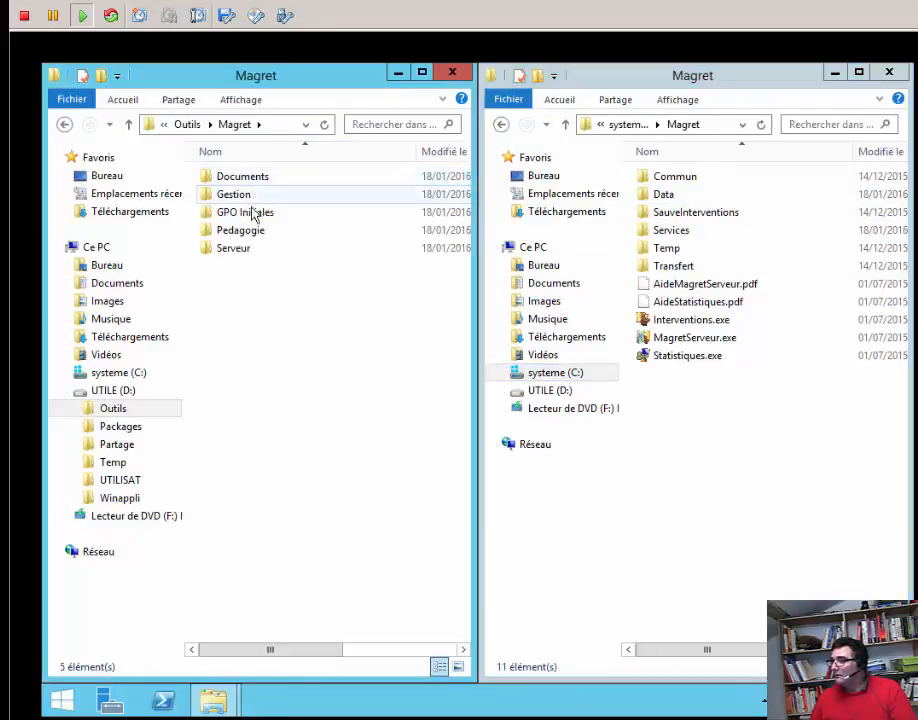
pyautogui.doubleClick(244, 251)
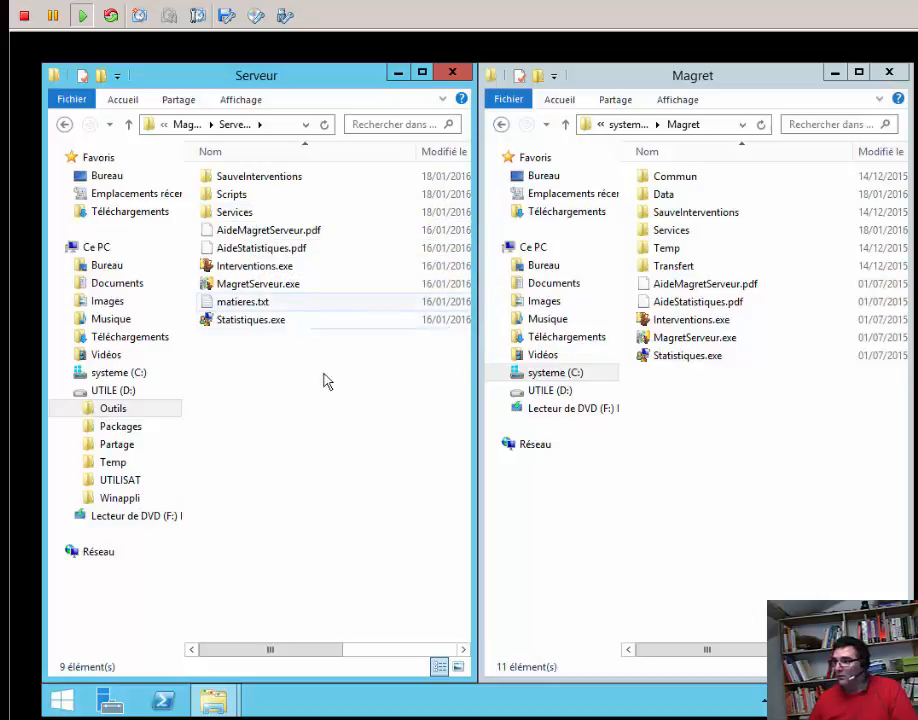
# - Copy everything in D:\Outils\Magret\Serveur into C:\Magret, replacing existing files and skipping items in use, and check off that flowchart box in Snagit Editor
pyautogui.moveTo(330, 409); pyautogui.dragTo(250, 237)
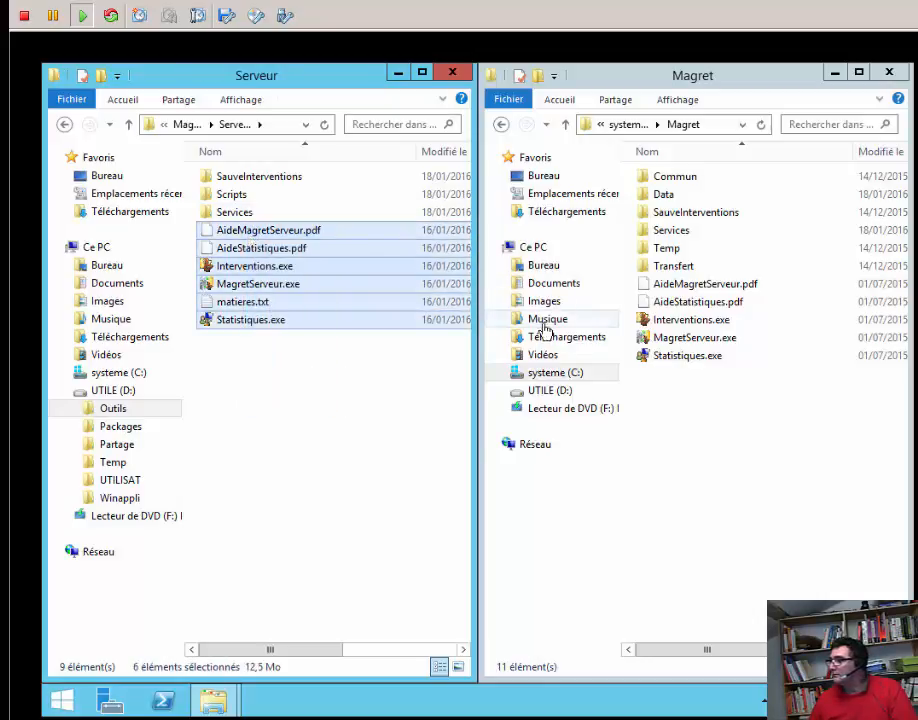
pyautogui.click(707, 123)
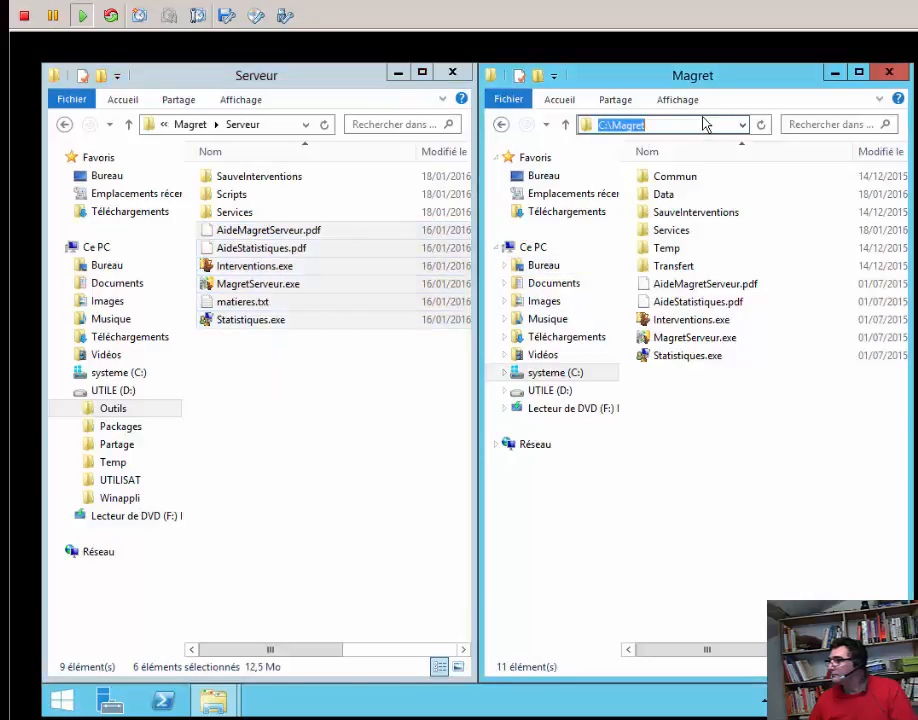
pyautogui.click(301, 121)
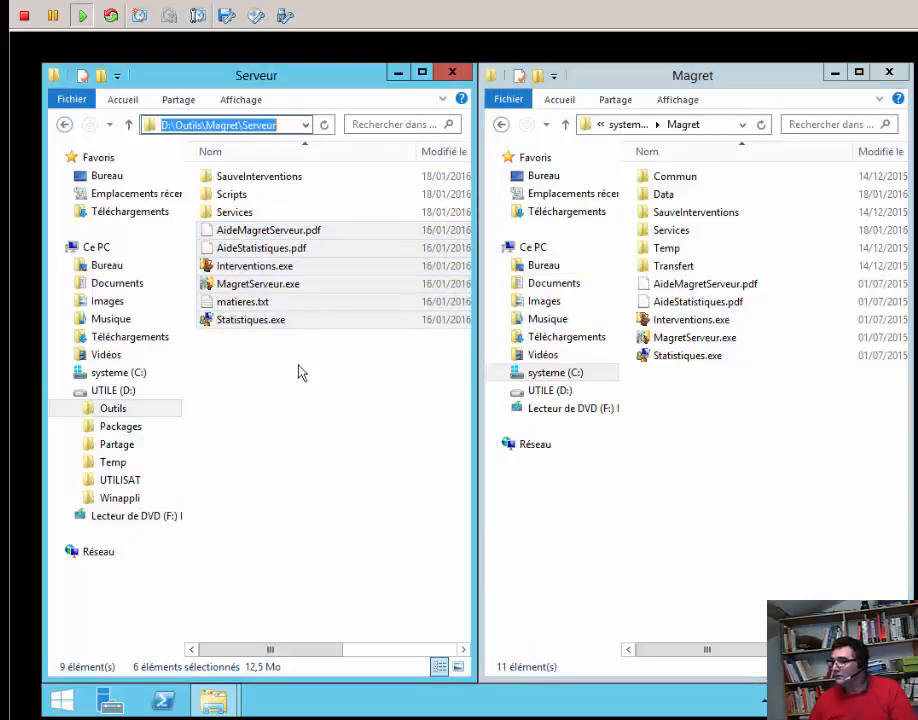
pyautogui.moveTo(340, 436); pyautogui.dragTo(195, 135)
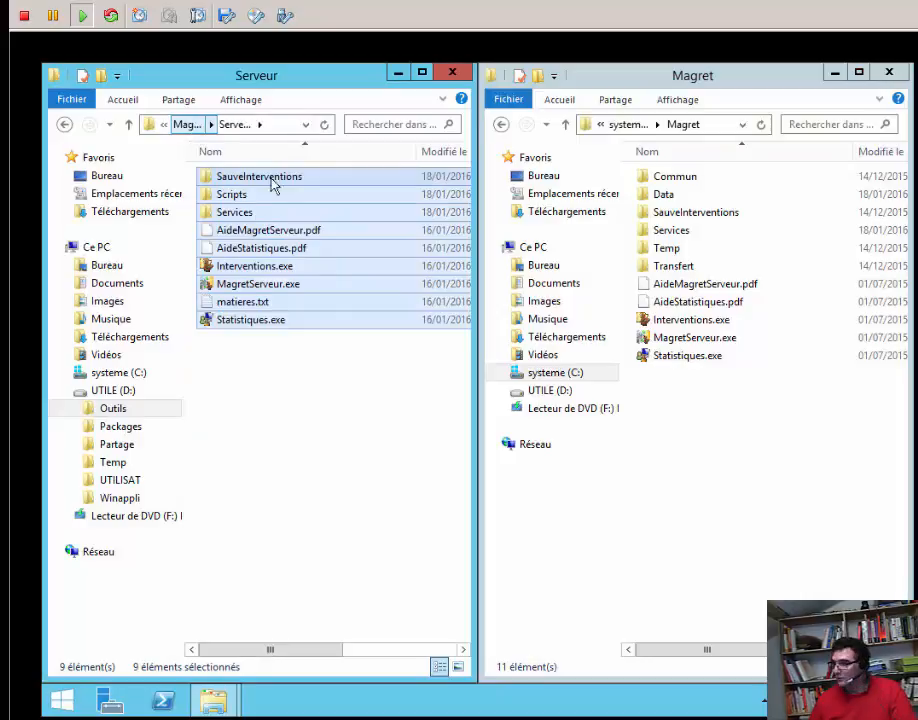
pyautogui.click(760, 437)
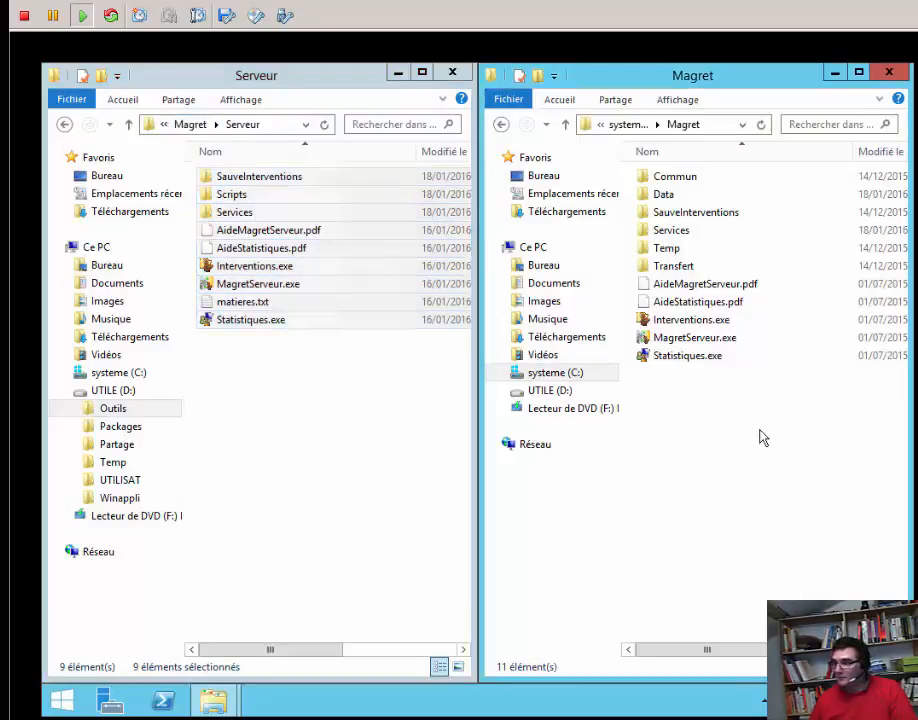
pyautogui.hotkey('ctrl', 'v')
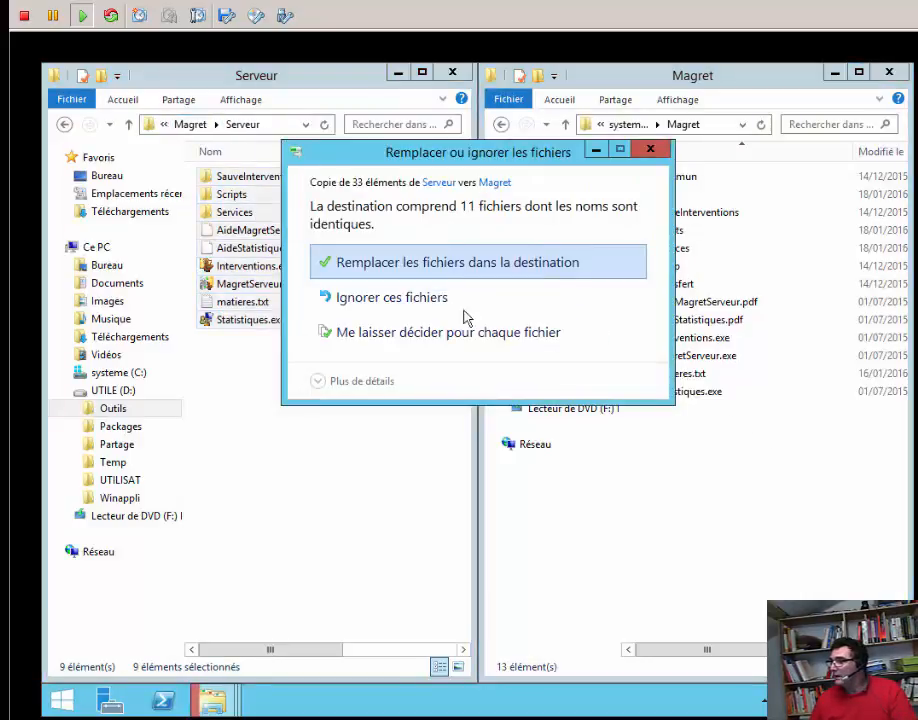
pyautogui.click(418, 265)
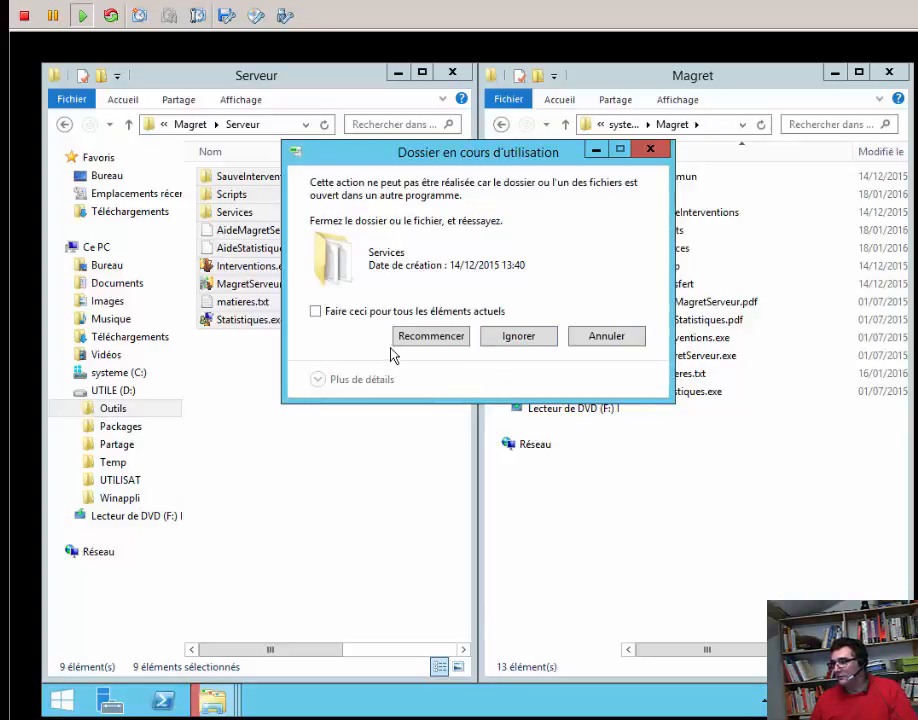
pyautogui.click(510, 338)
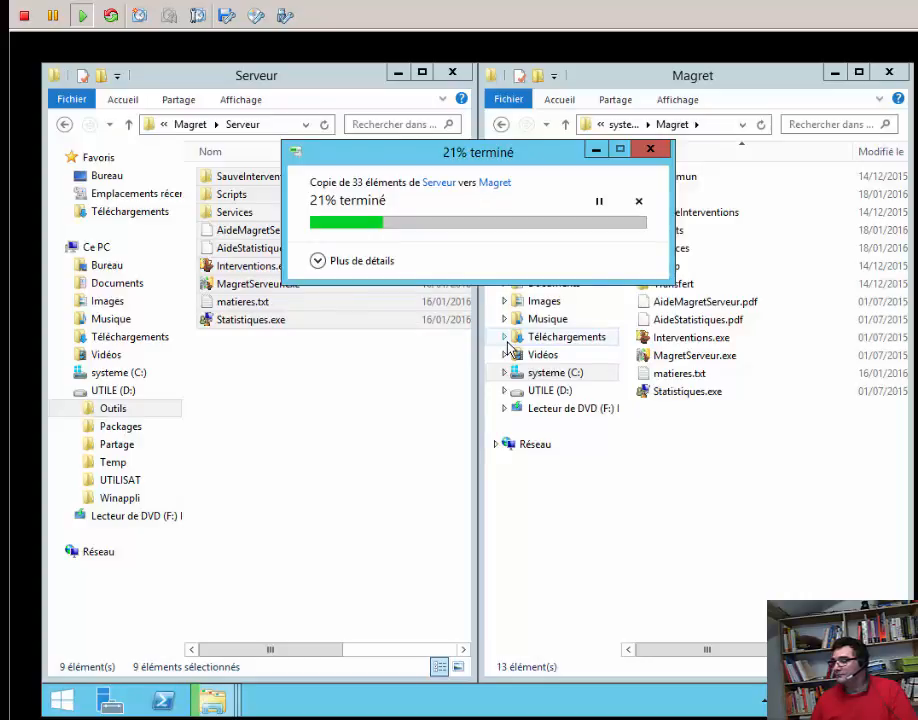
pyautogui.click(508, 343)
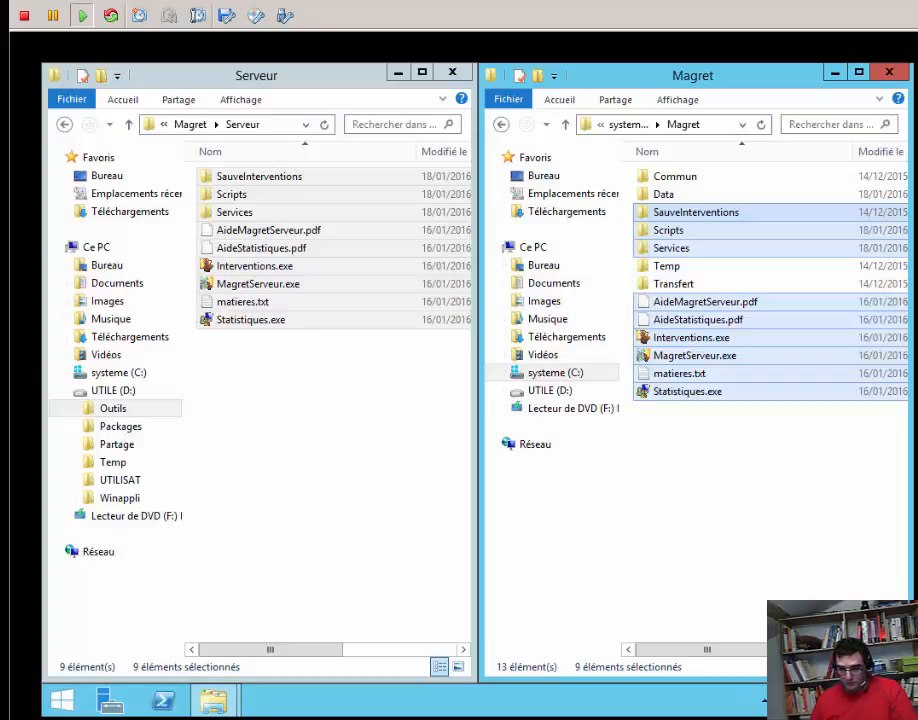
pyautogui.hotkey('alt', 'Tab')
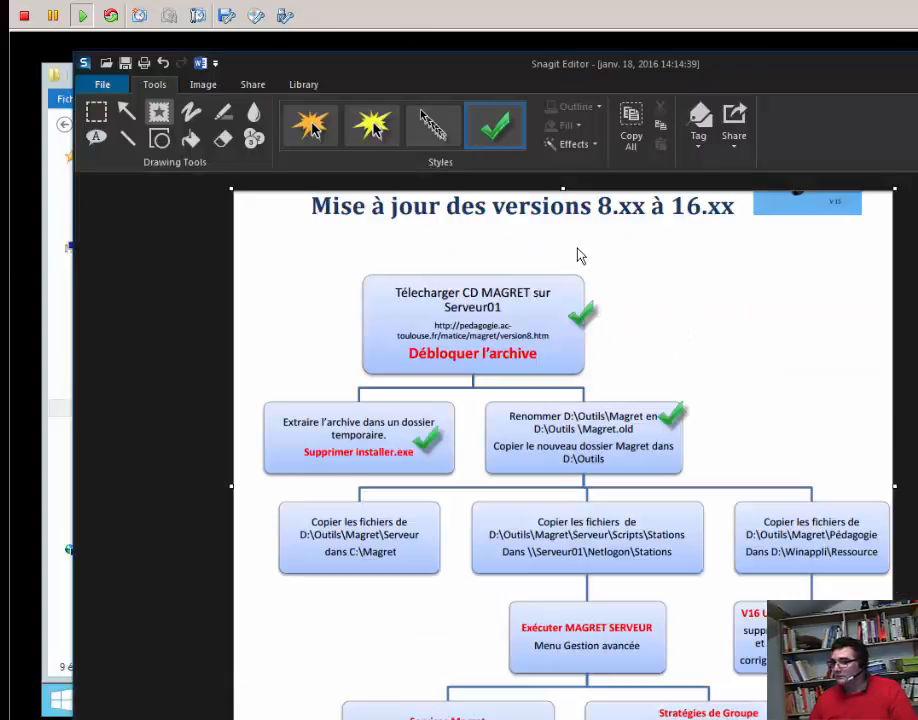
pyautogui.click(279, 527)
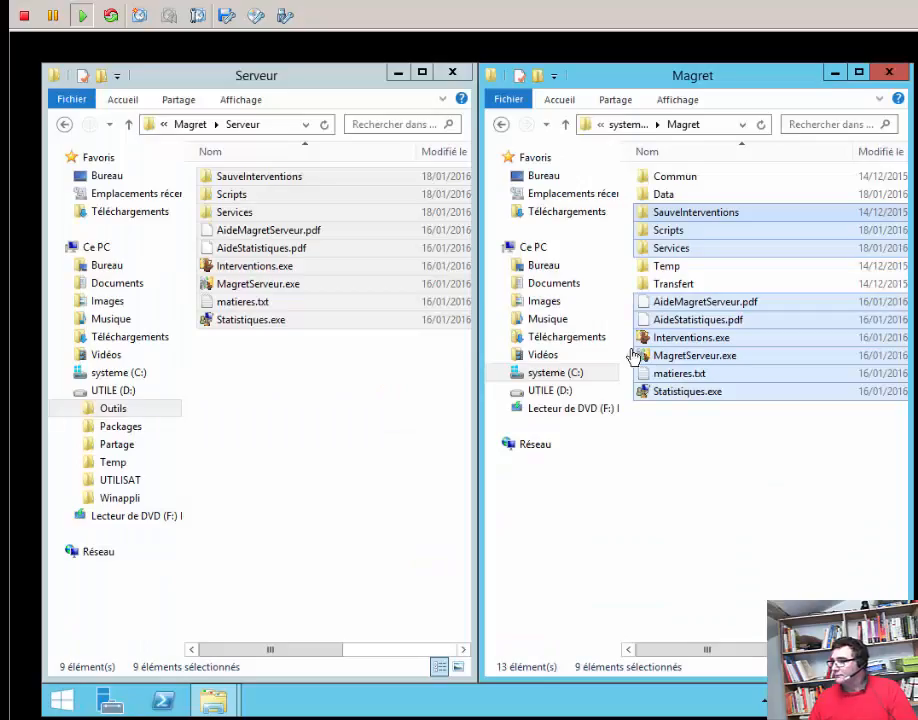
# - Back in File Explorer, open the Scripts\Stations folder inside D:\Outils\Magret\Serveur
pyautogui.click(297, 125)
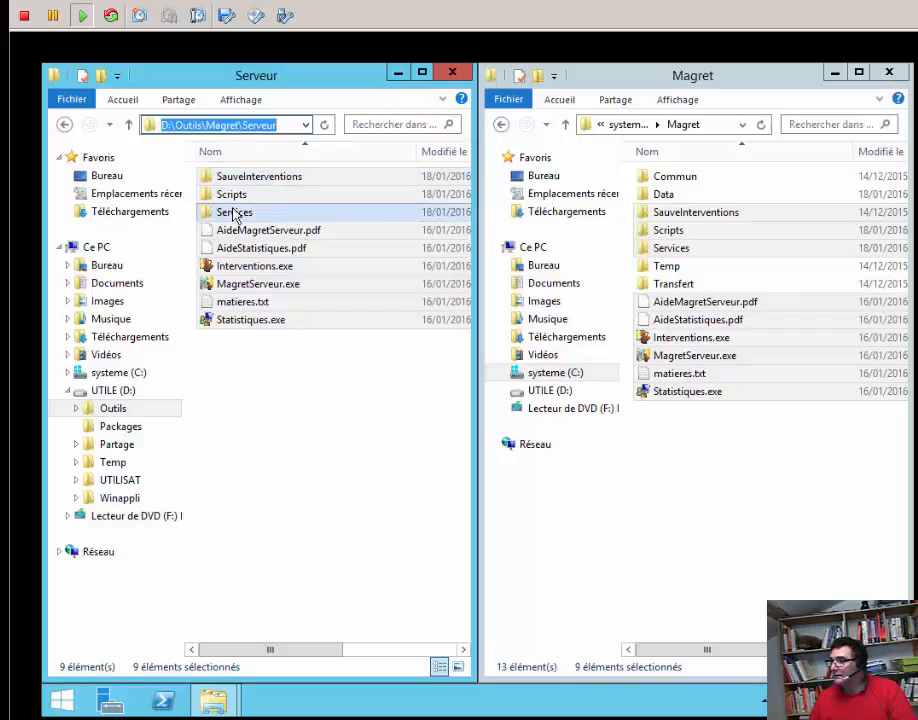
pyautogui.click(262, 196)
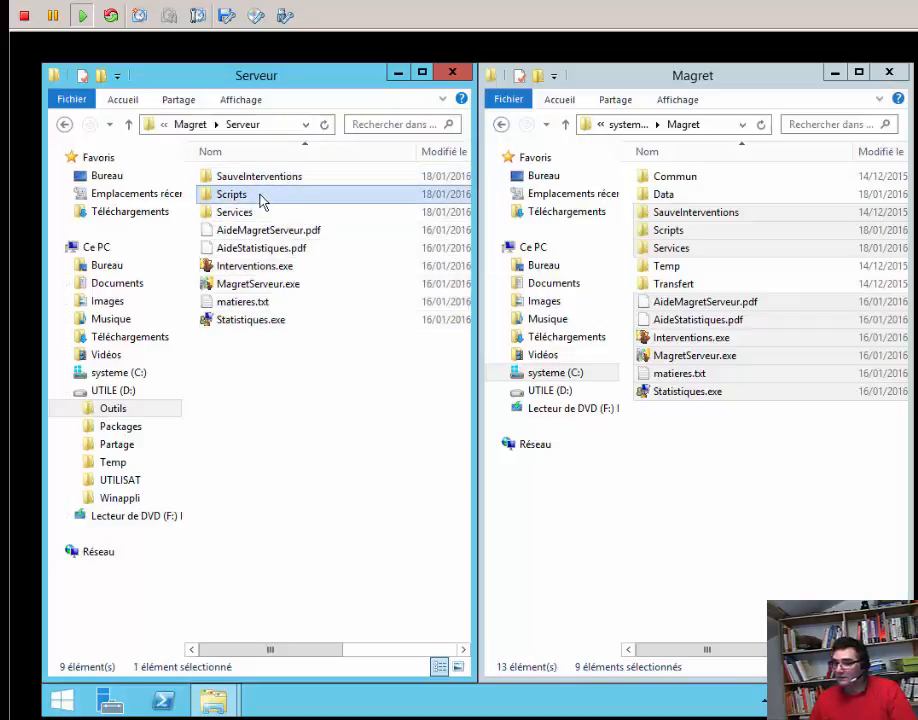
pyautogui.doubleClick(262, 196)
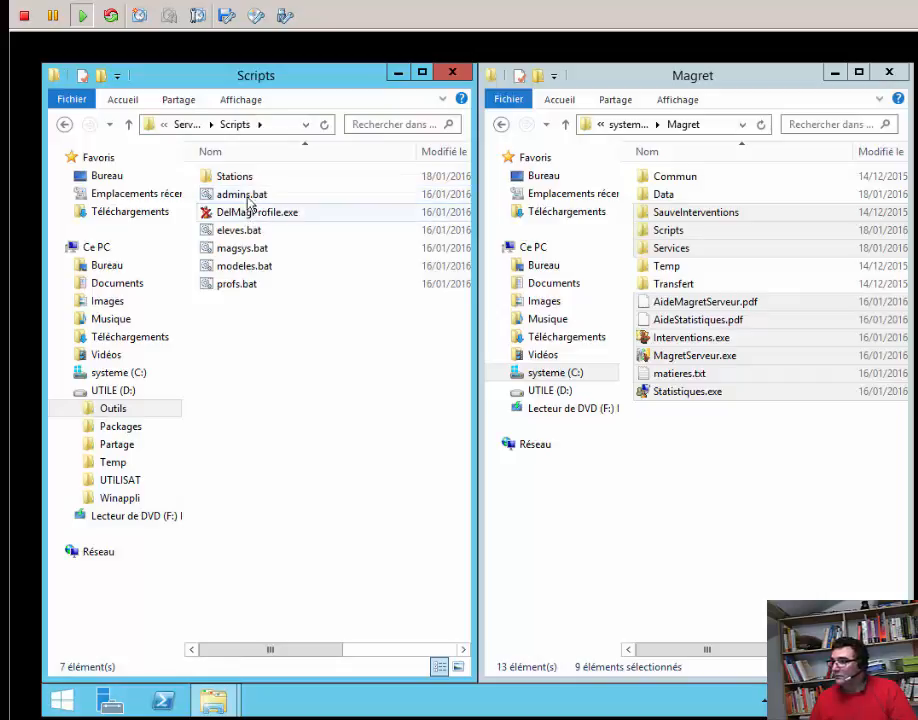
pyautogui.click(246, 182)
pyautogui.doubleClick(246, 180)
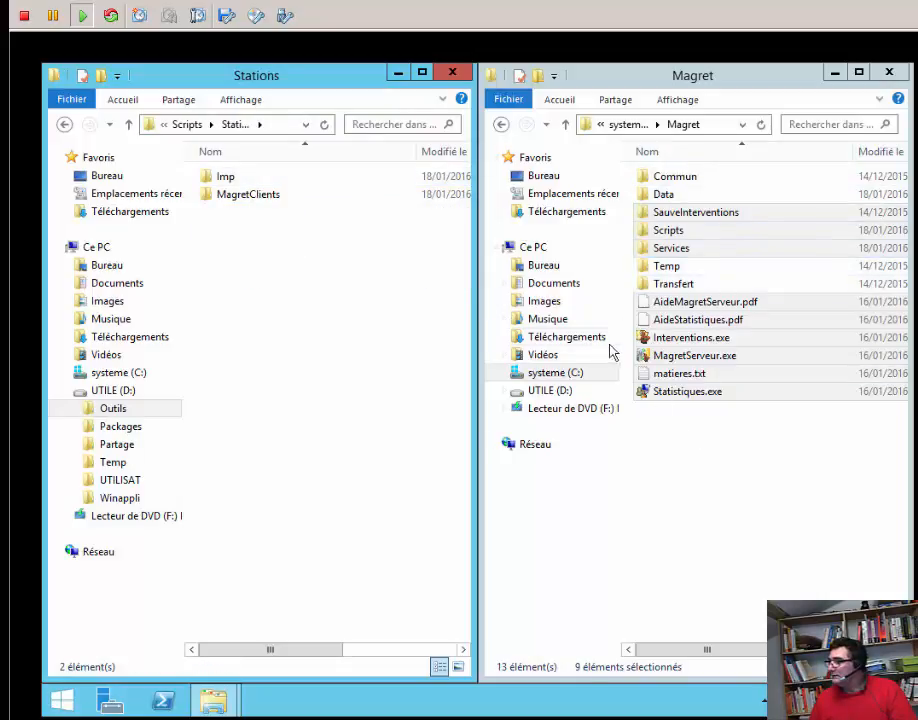
# - Navigate the C:\Magret window to \\serveur01\netlogon and open its Stations folder
pyautogui.click(721, 127)
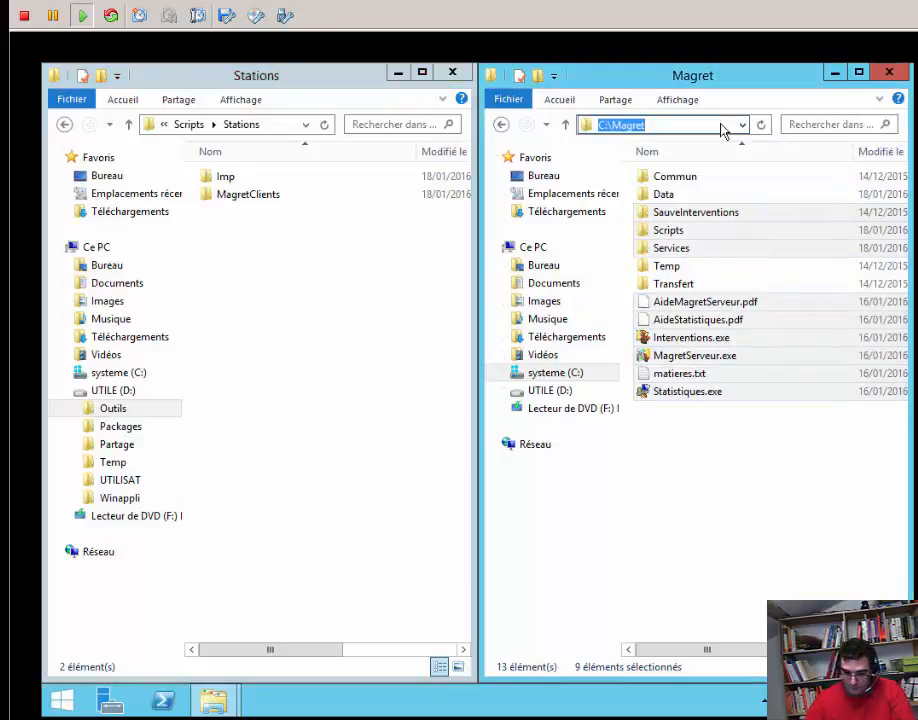
pyautogui.write('\\\\serveur01')
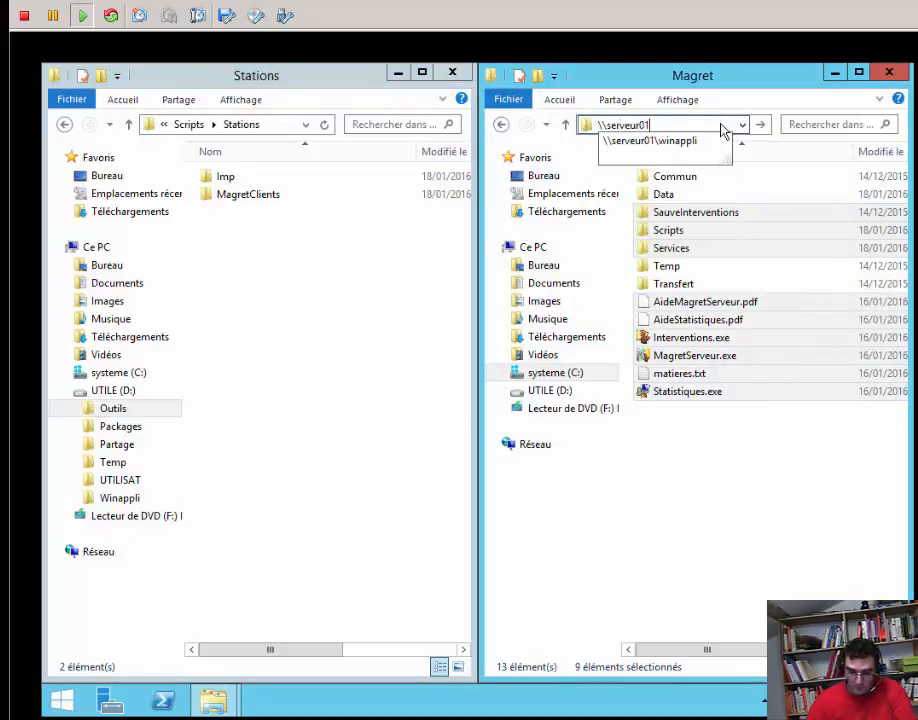
pyautogui.write('\\ne')
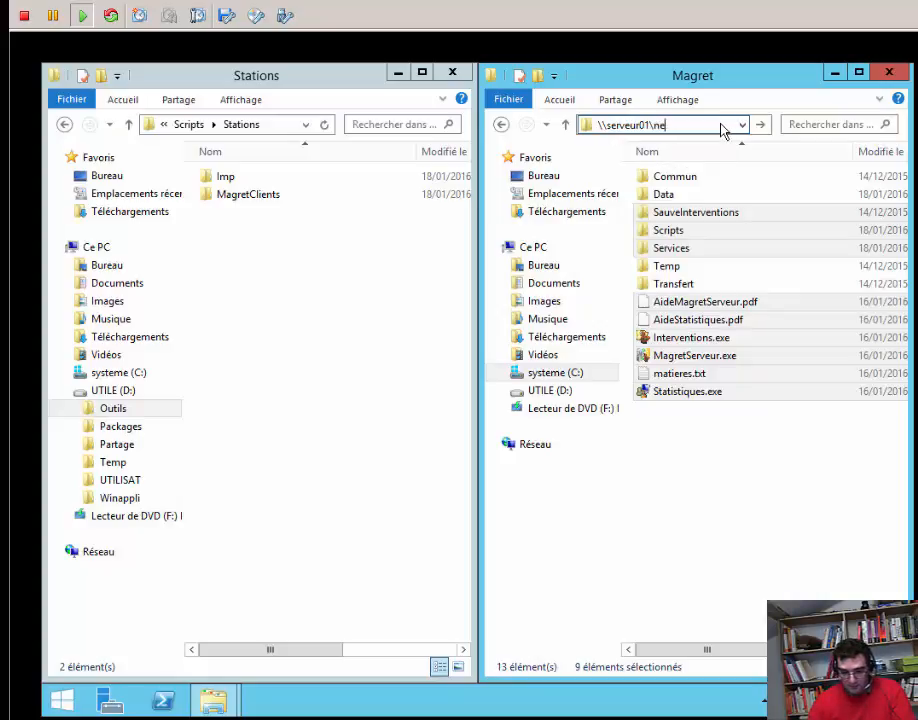
pyautogui.write('tlogon')
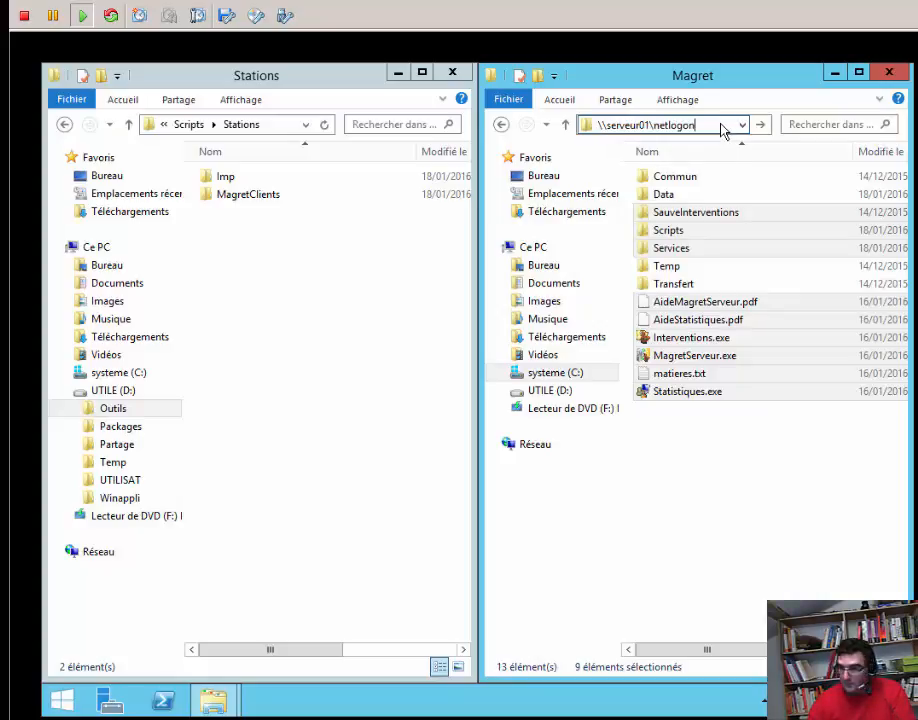
pyautogui.press('Return')
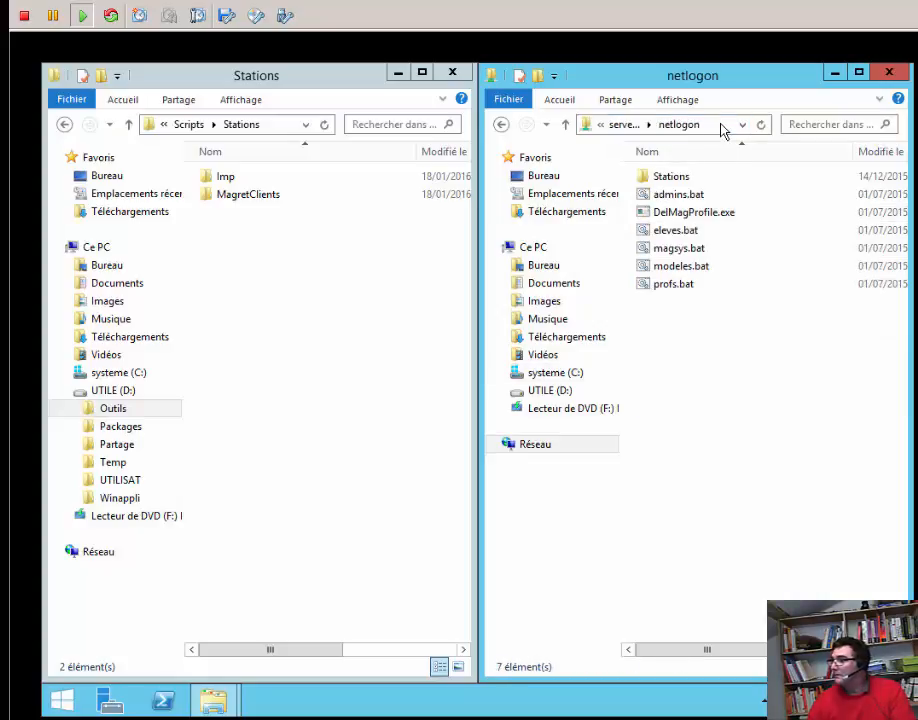
pyautogui.doubleClick(672, 181)
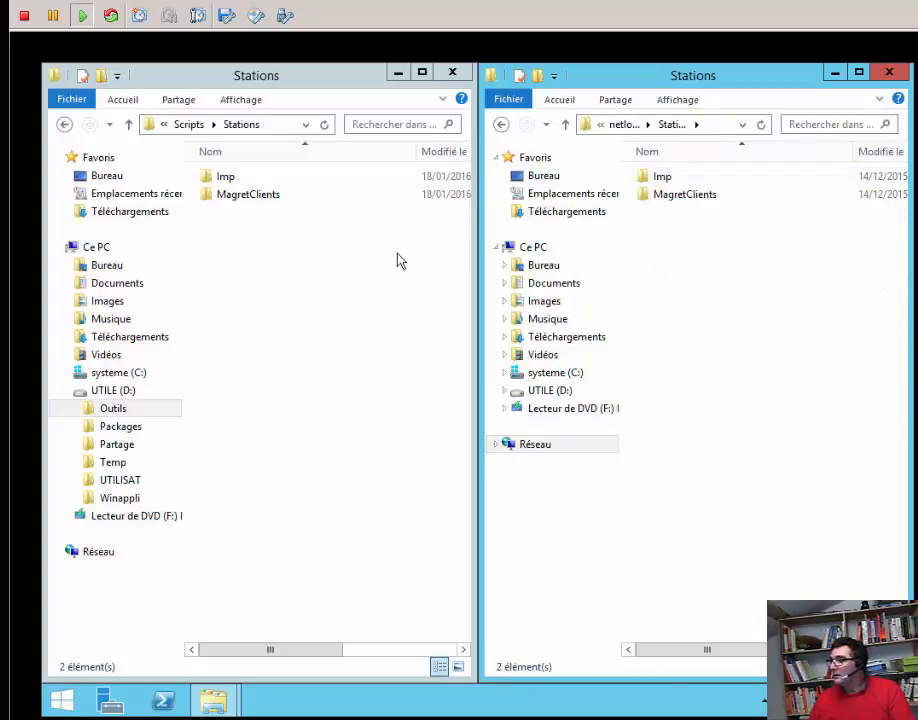
# - Copy Imp and MagretClients into the netlogon Stations folder, replacing existing files, inspect MagretClients, and check off that flowchart box in Snagit Editor
pyautogui.moveTo(338, 308); pyautogui.dragTo(212, 151)
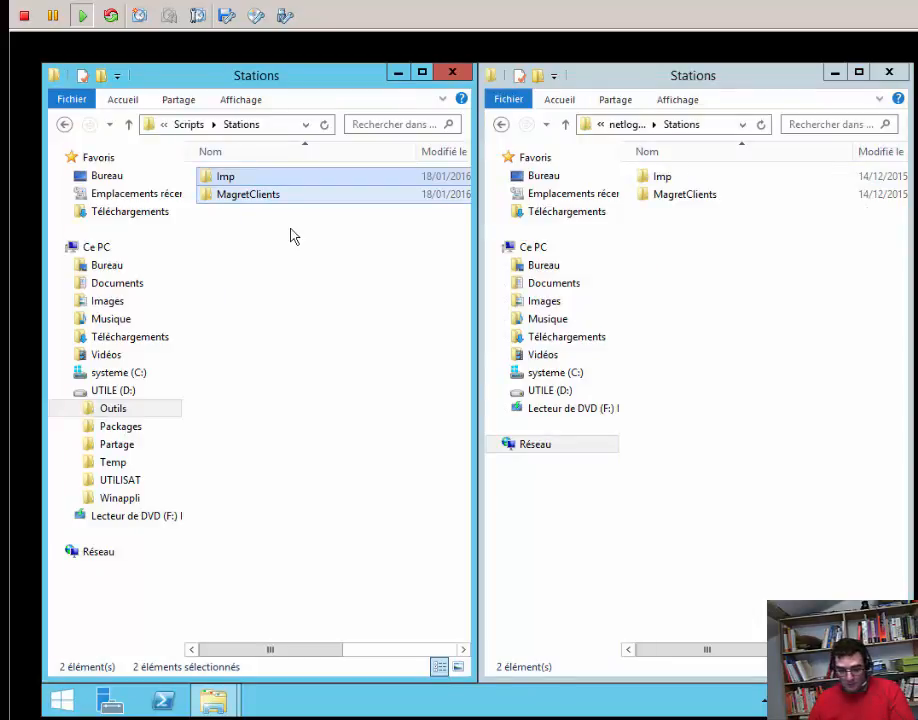
pyautogui.click(760, 265)
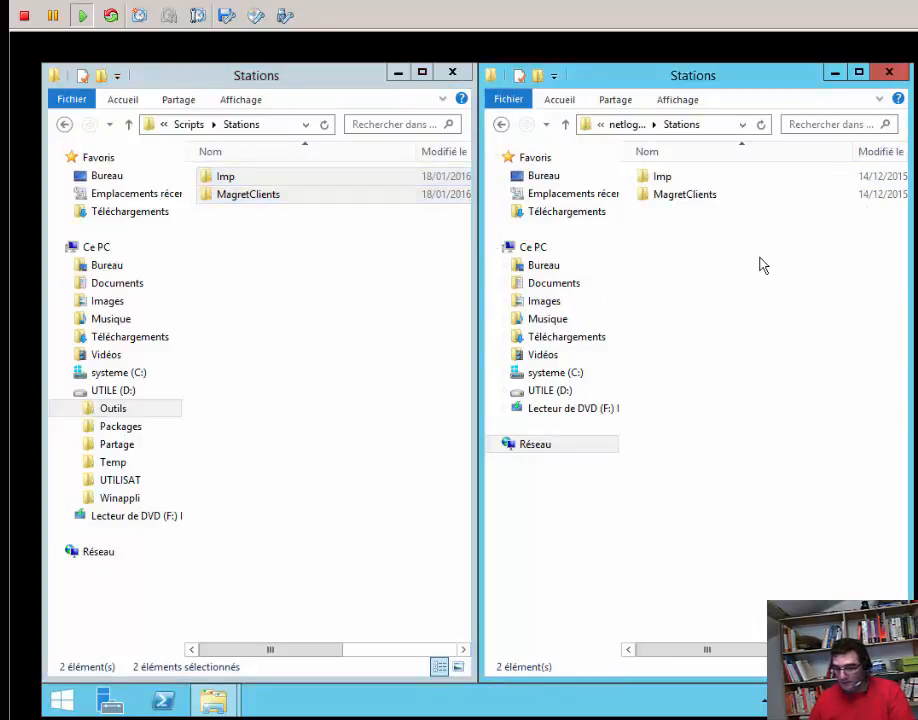
pyautogui.hotkey('ctrl', 'v')
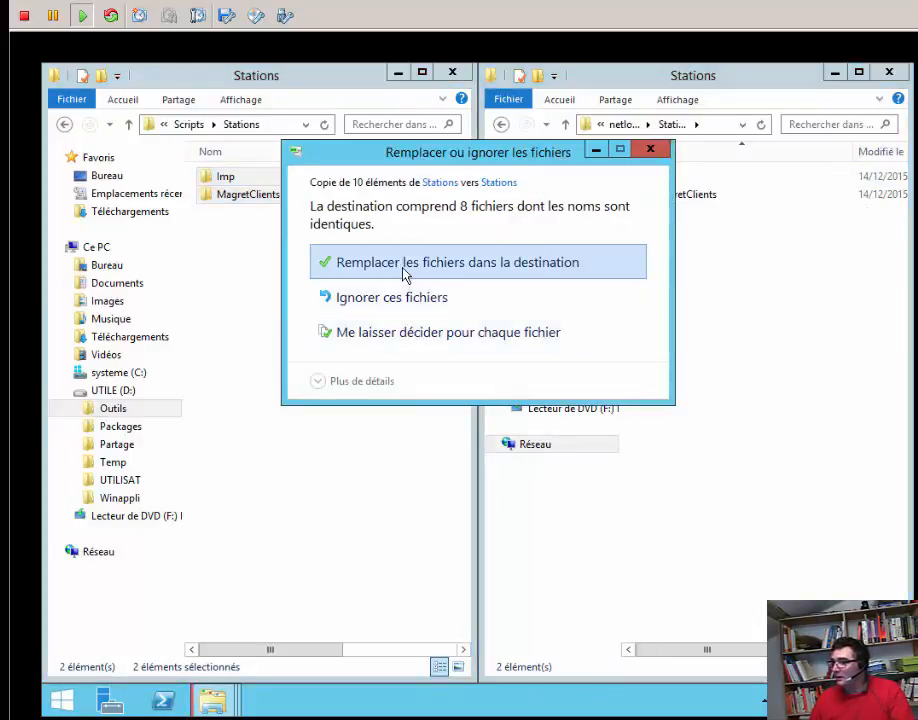
pyautogui.click(405, 263)
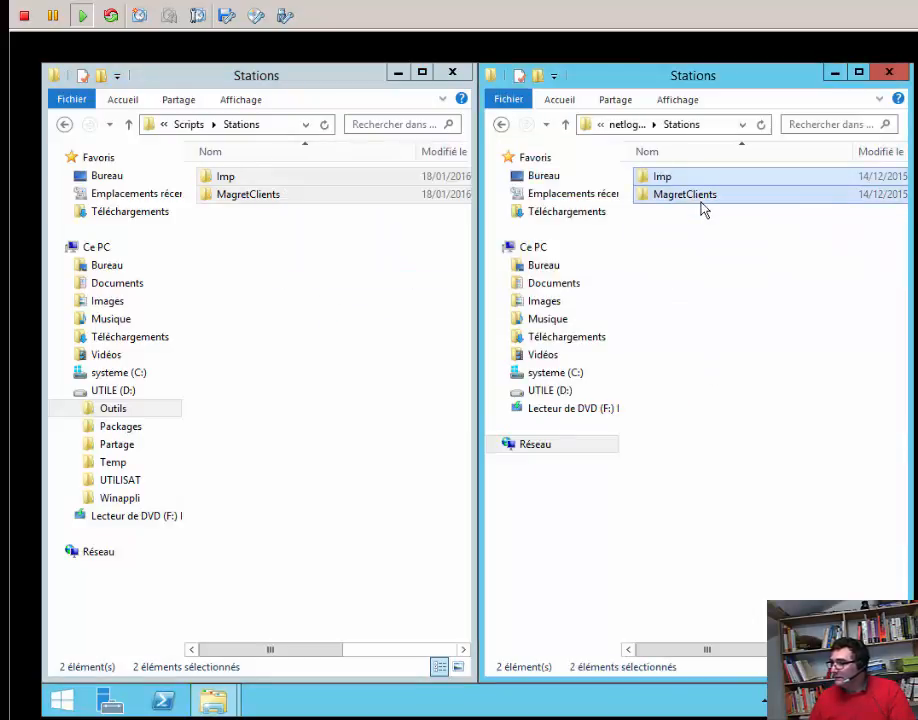
pyautogui.doubleClick(700, 200)
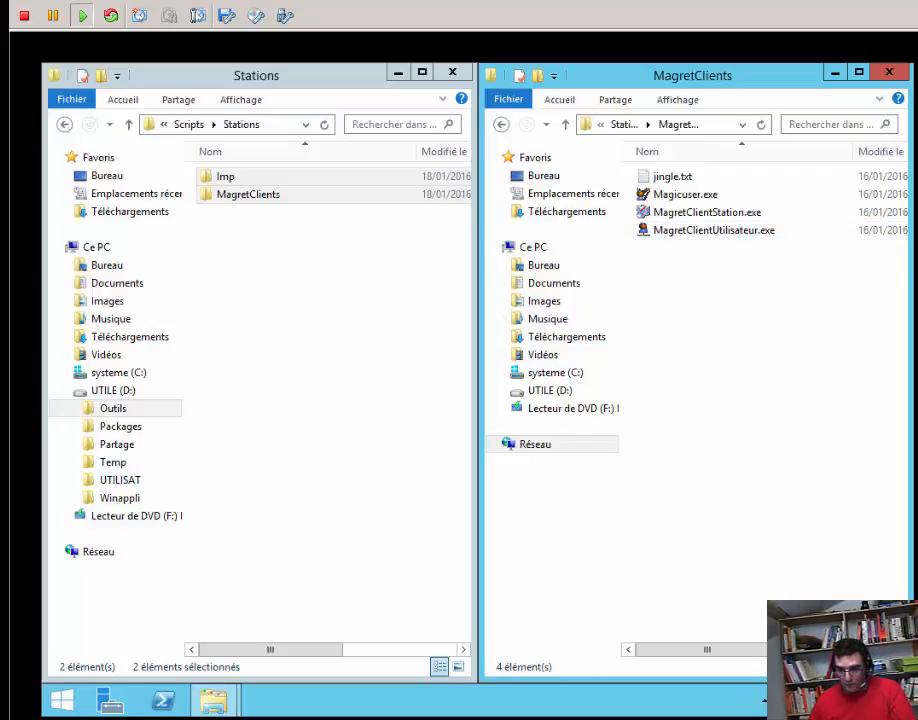
pyautogui.hotkey('alt', 'Tab')
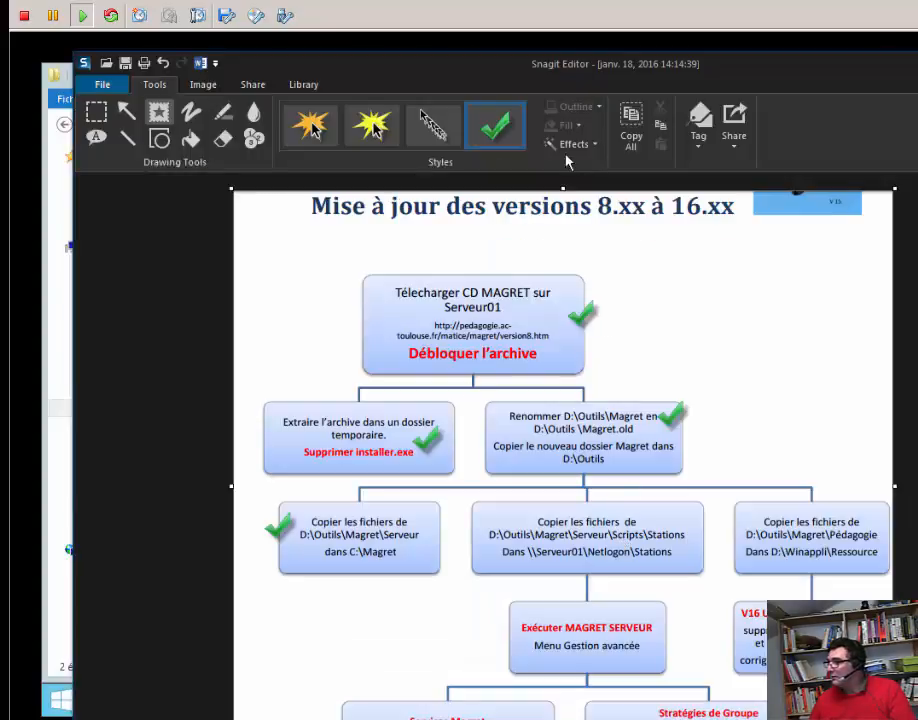
pyautogui.click(705, 522)
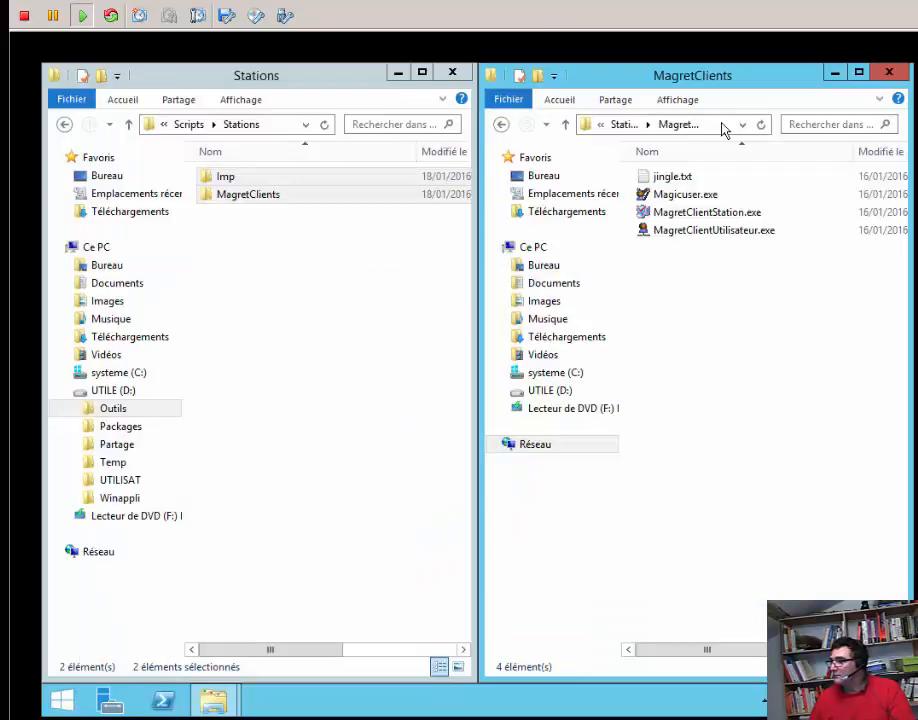
# - Navigate the MagretClients window to D:\Winappli and open its Ressource folder
pyautogui.click(741, 125)
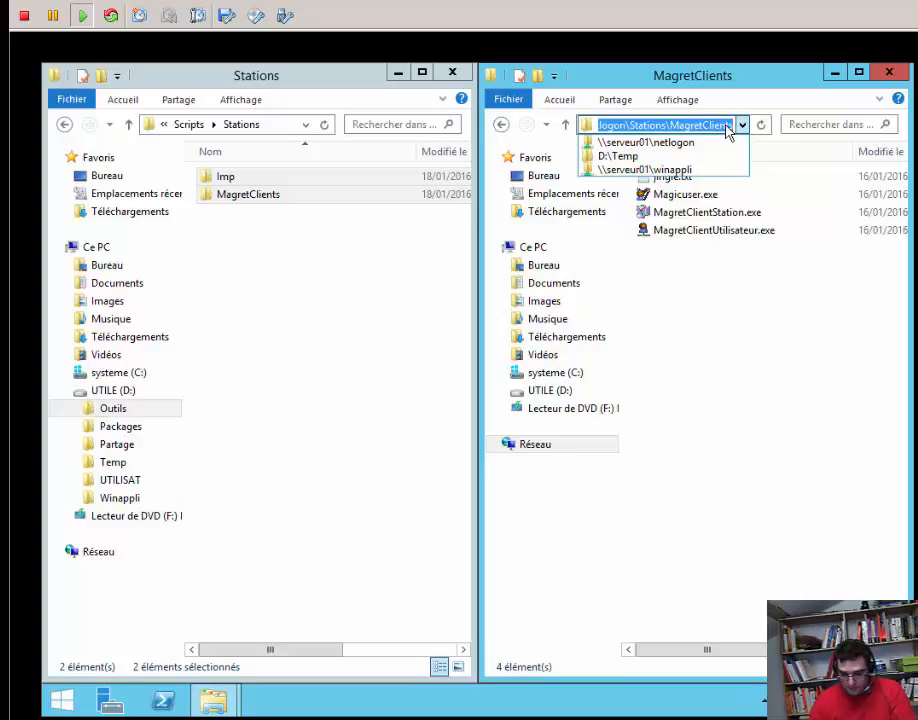
pyautogui.write('d:')
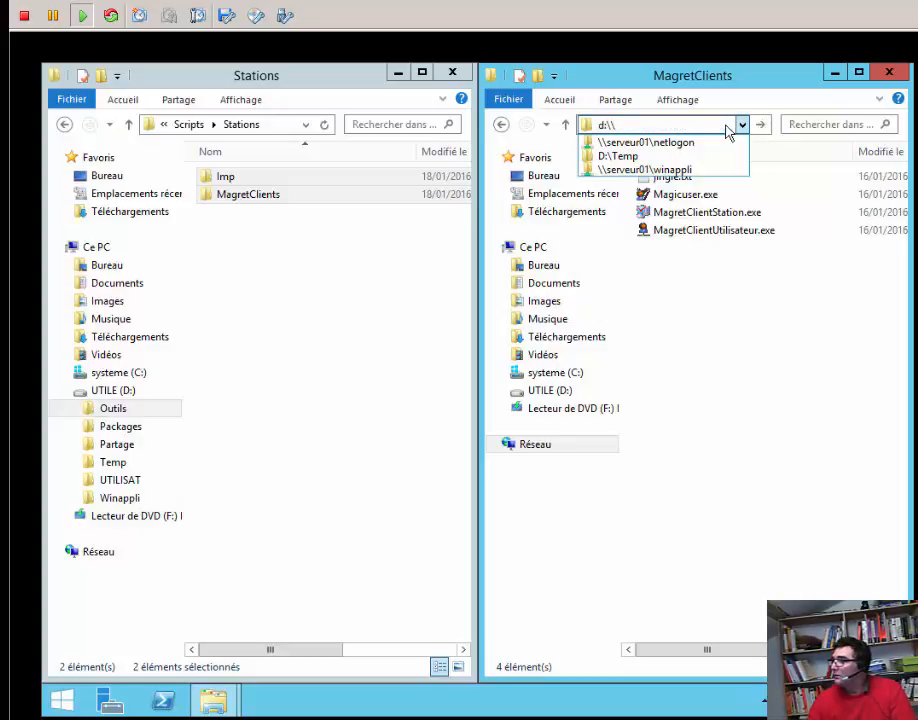
pyautogui.write('\\wi')
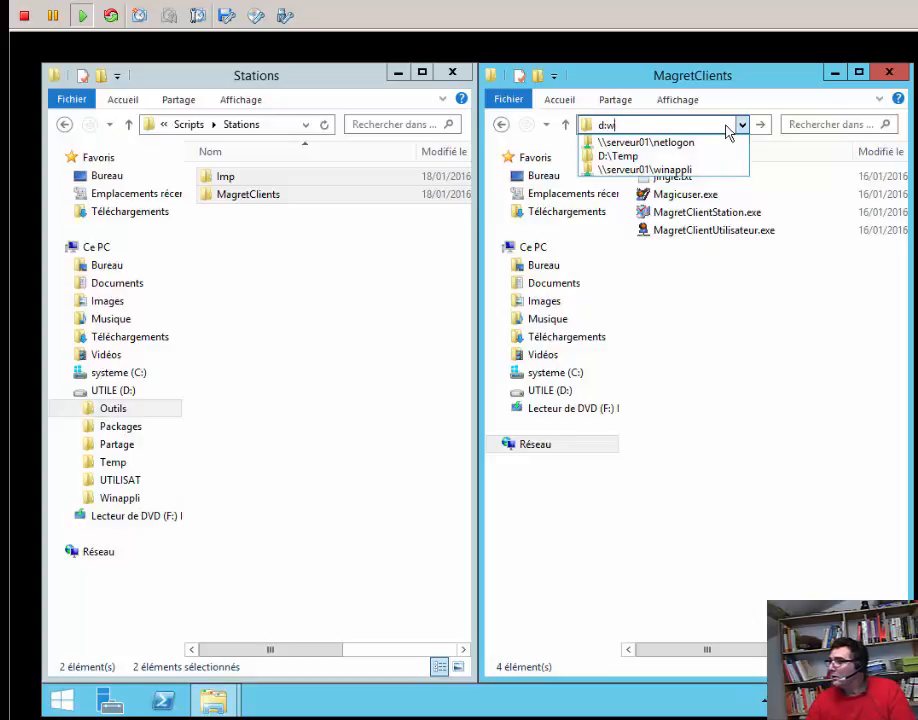
pyautogui.press('BackSpace')
pyautogui.press('BackSpace')
pyautogui.press('BackSpace')
pyautogui.write('wina')
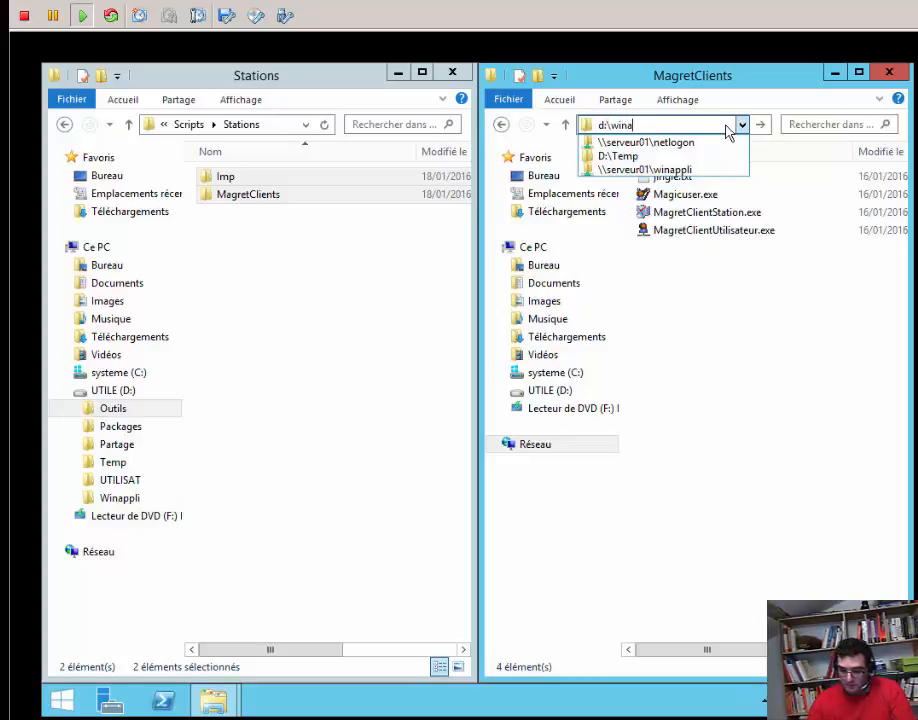
pyautogui.write('ppli')
pyautogui.press('Return')
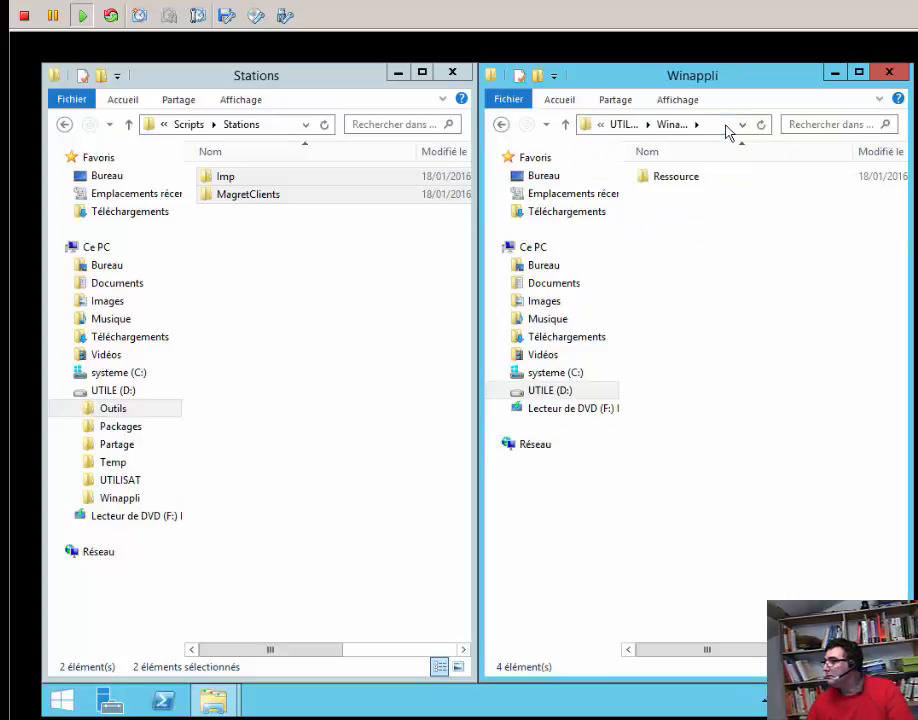
pyautogui.doubleClick(697, 183)
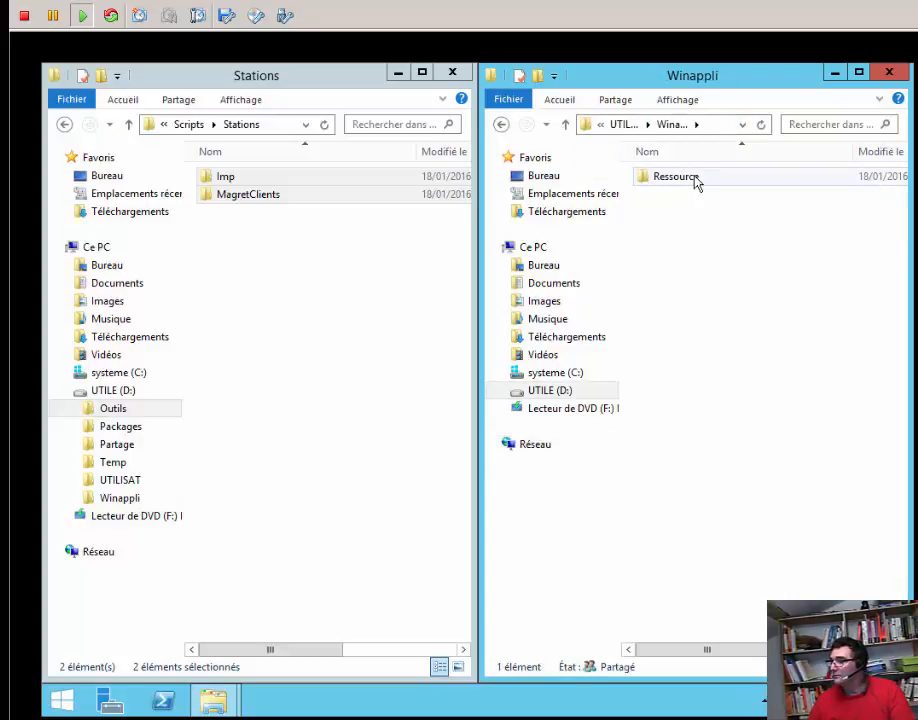
# - In the Scripts\Stations window, go back up to D:\Outils\Magret and open the Pedagogie folder
pyautogui.click(188, 124)
pyautogui.click(188, 125)
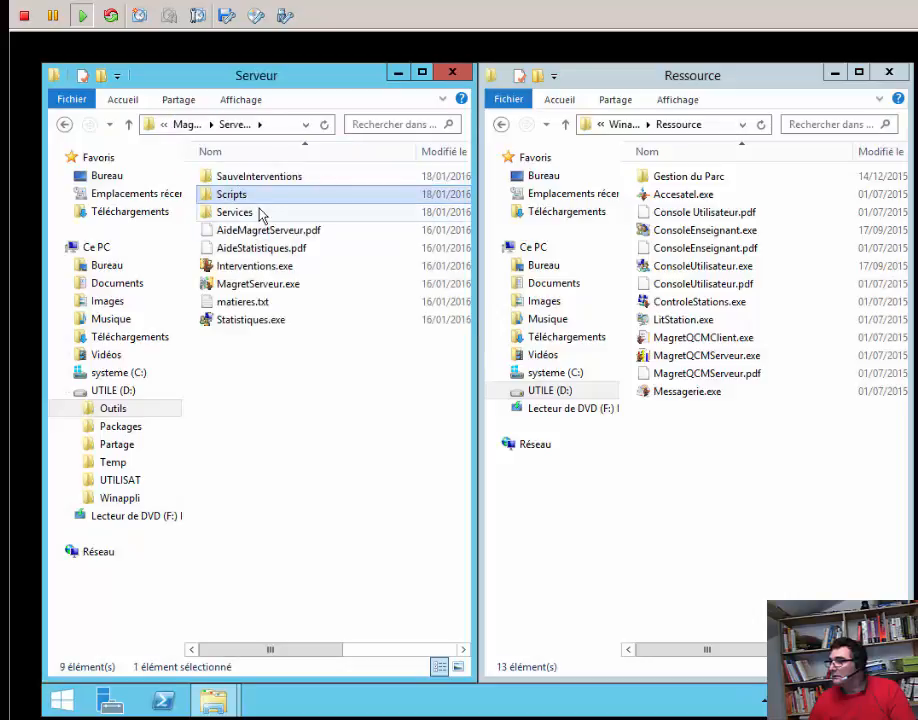
pyautogui.click(188, 124)
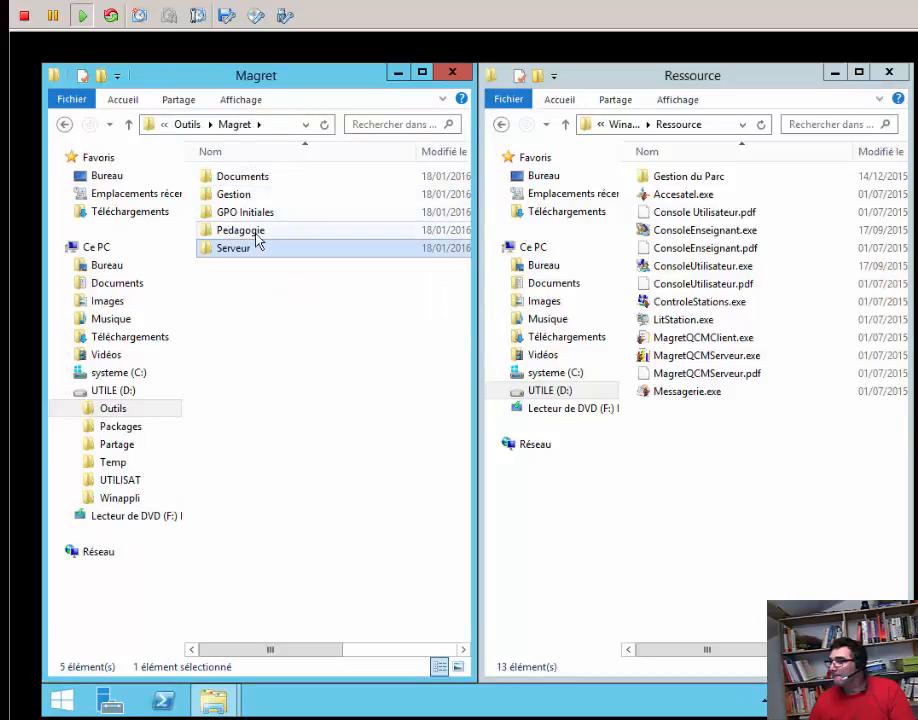
pyautogui.click(255, 232)
pyautogui.doubleClick(256, 232)
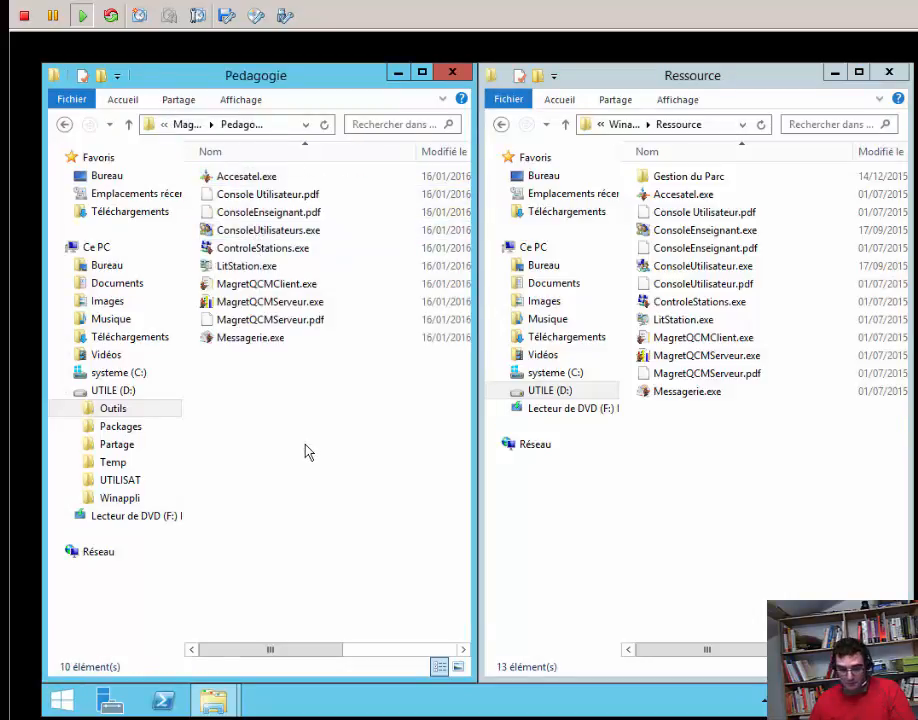
# - Copy all files from Pedagogie into D:\Winappli\Ressource, replacing the existing files in the destination
pyautogui.hotkey('ctrl', 'a')
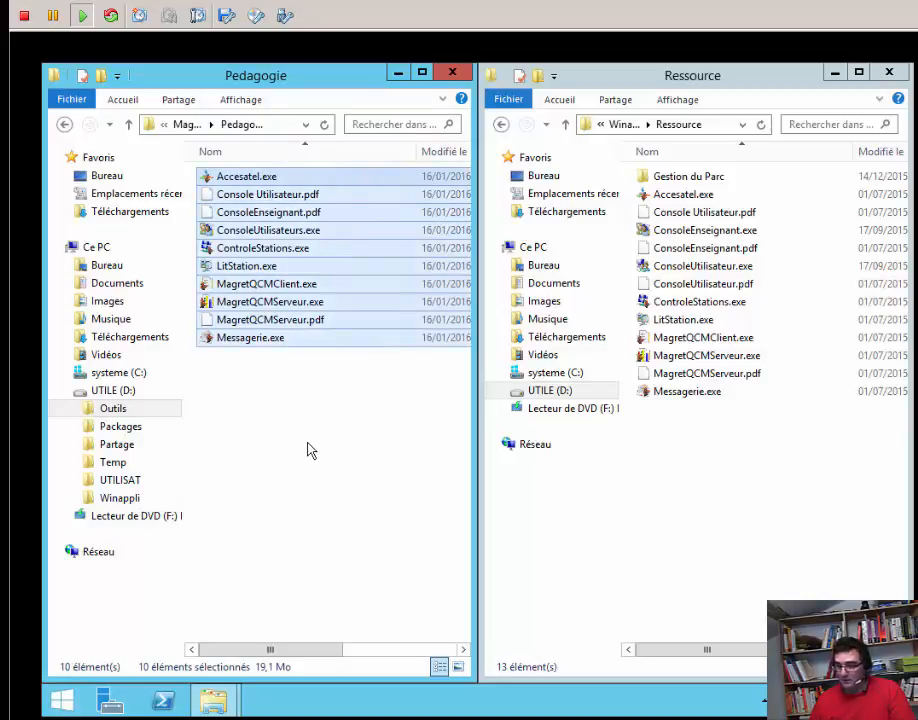
pyautogui.click(679, 504)
pyautogui.hotkey('ctrl', 'v')
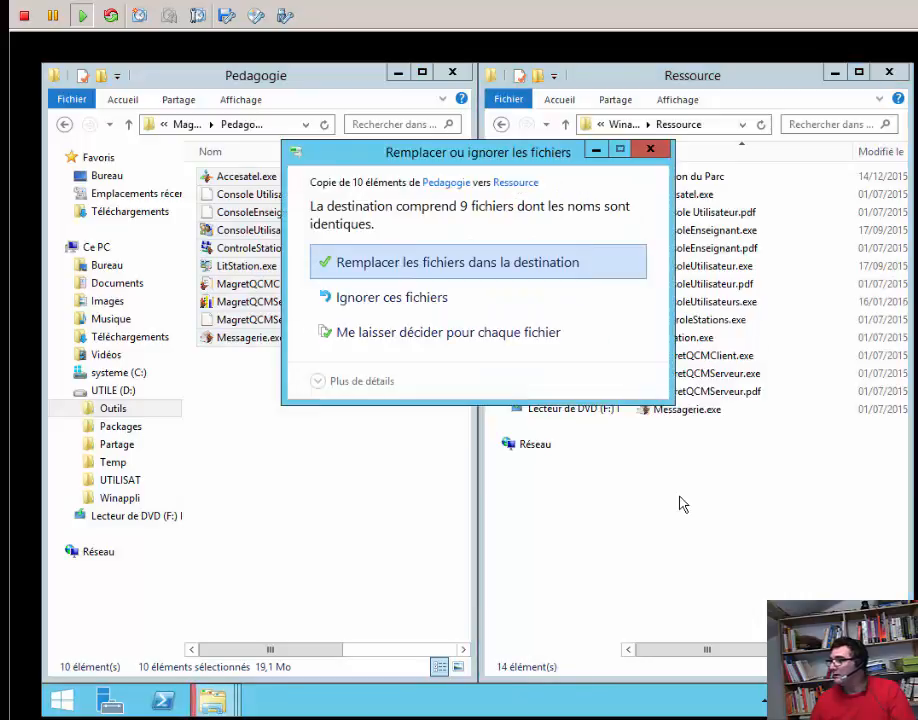
pyautogui.click(491, 266)
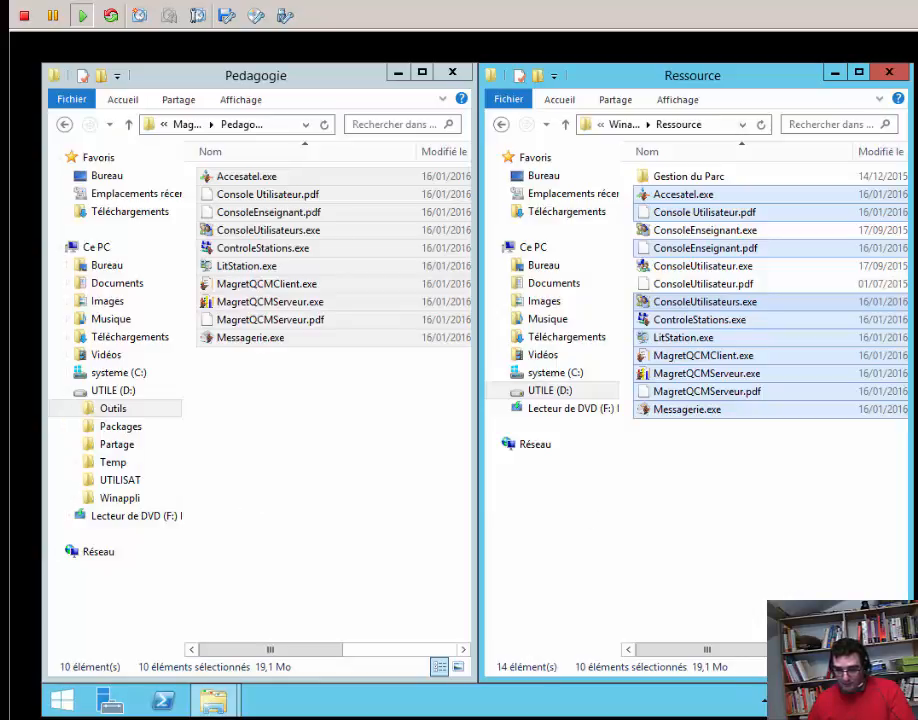
# - Check off the flowchart box for copying Pédagogie to D:\Winappli\Ressource in Snagit Editor and return to File Explorer
pyautogui.hotkey('alt', 'Tab')
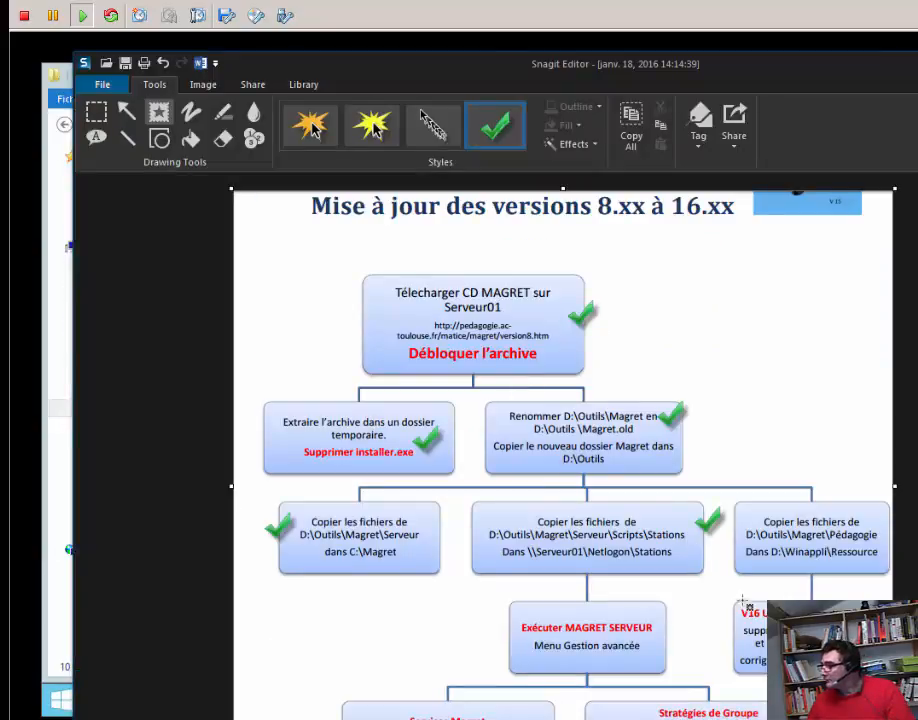
pyautogui.click(799, 502)
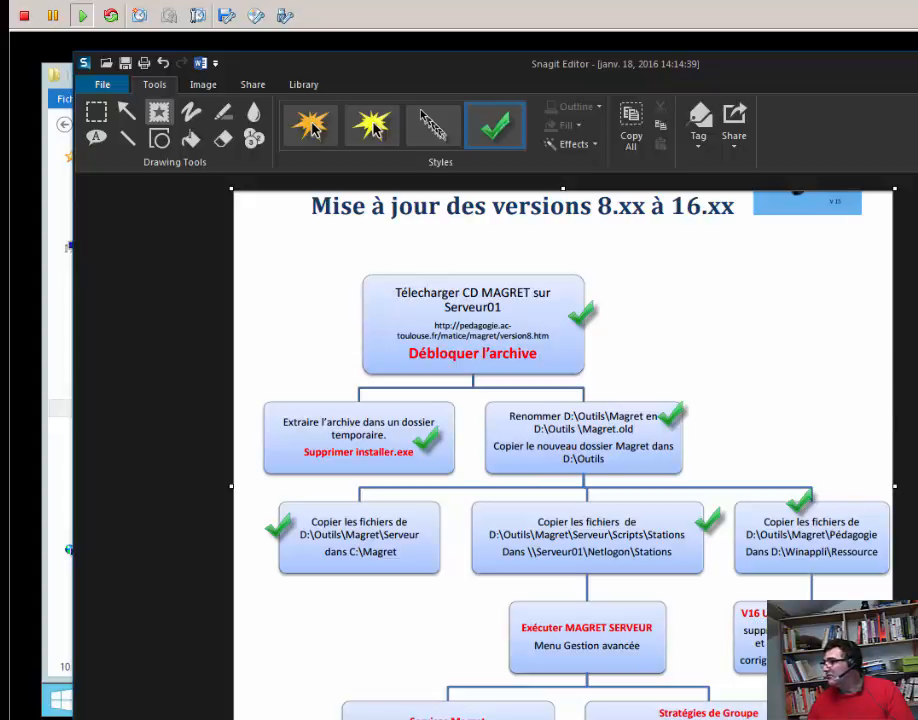
pyautogui.hotkey('alt', 'Tab')
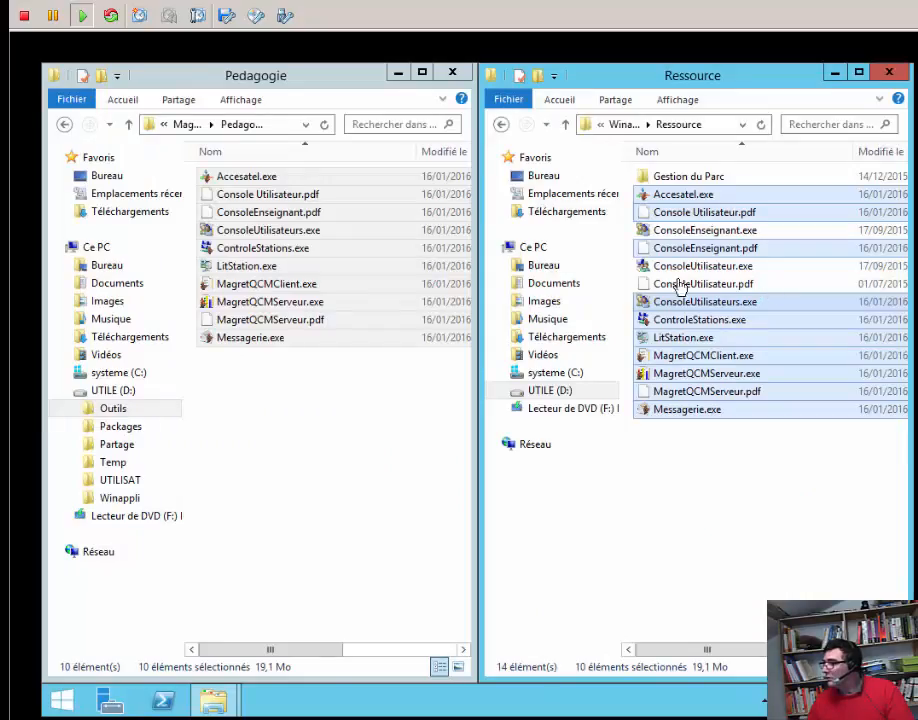
# - Delete ConsoleEnseignant.exe, ConsoleEnseignant.pdf, ConsoleUtilisateur.exe and ConsoleUtilisateur.pdf from Ressource, and undo the deletion
pyautogui.click(752, 286)
pyautogui.click(757, 284)
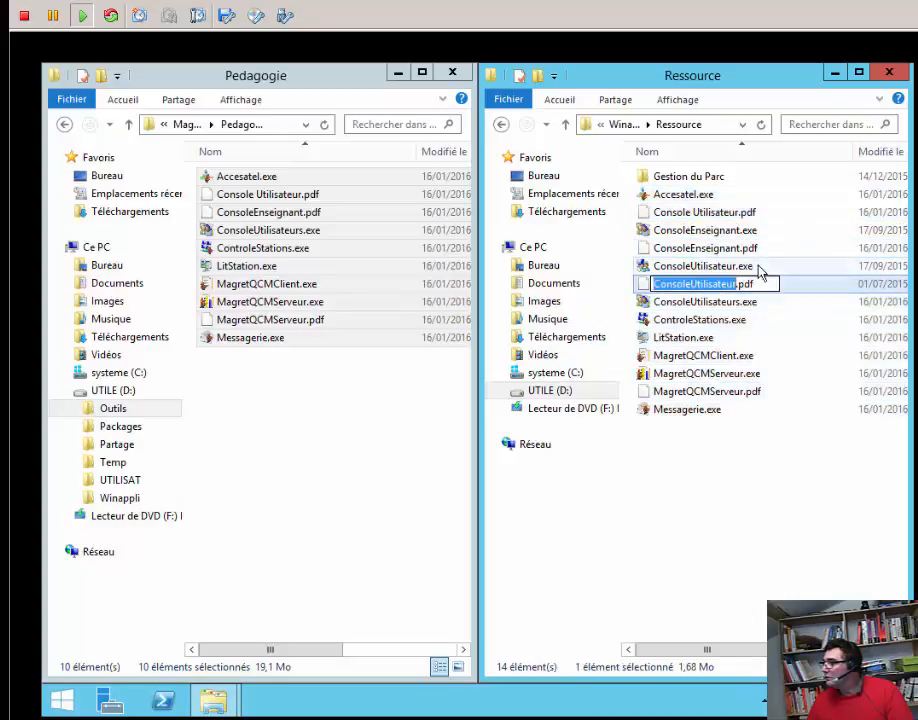
pyautogui.click(758, 266)
pyautogui.keyDown('ctrl'); pyautogui.click(720, 285); pyautogui.keyUp('ctrl')
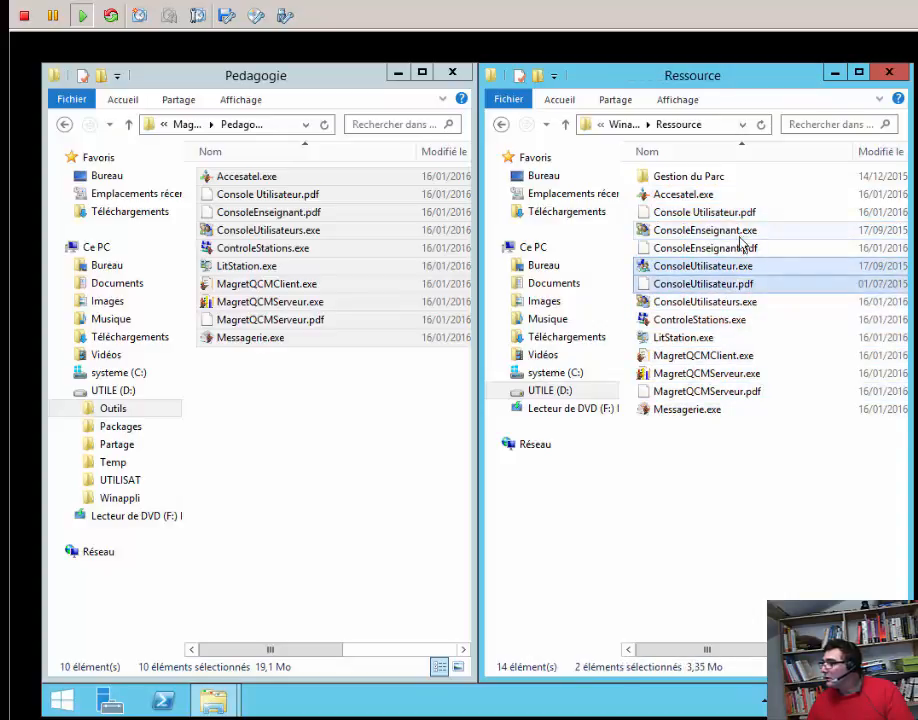
pyautogui.keyDown('ctrl'); pyautogui.click(745, 249); pyautogui.keyUp('ctrl')
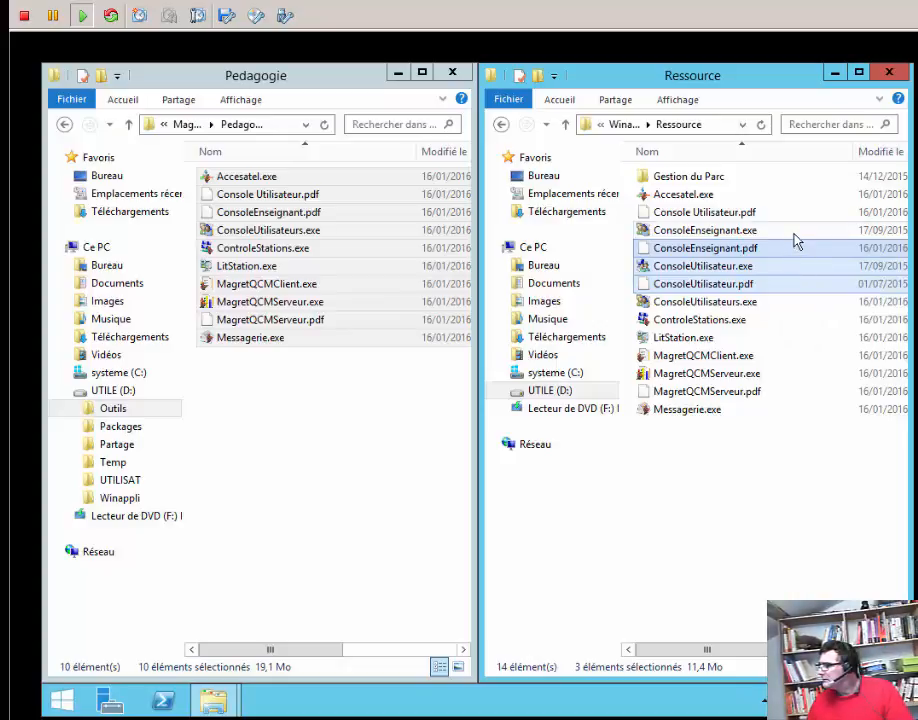
pyautogui.keyDown('ctrl'); pyautogui.click(795, 234); pyautogui.keyUp('ctrl')
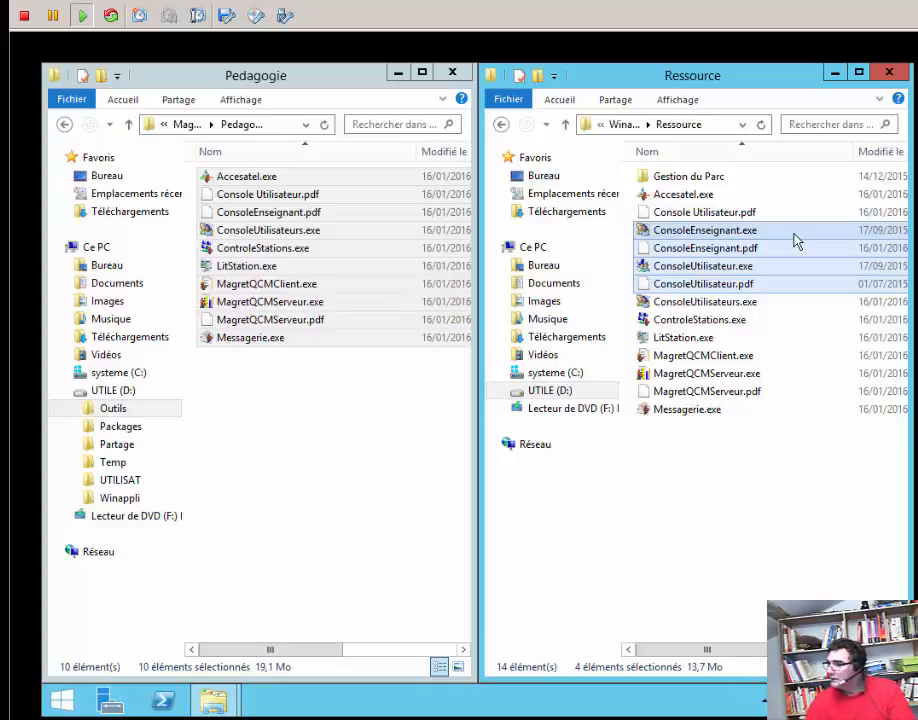
pyautogui.press('Delete')
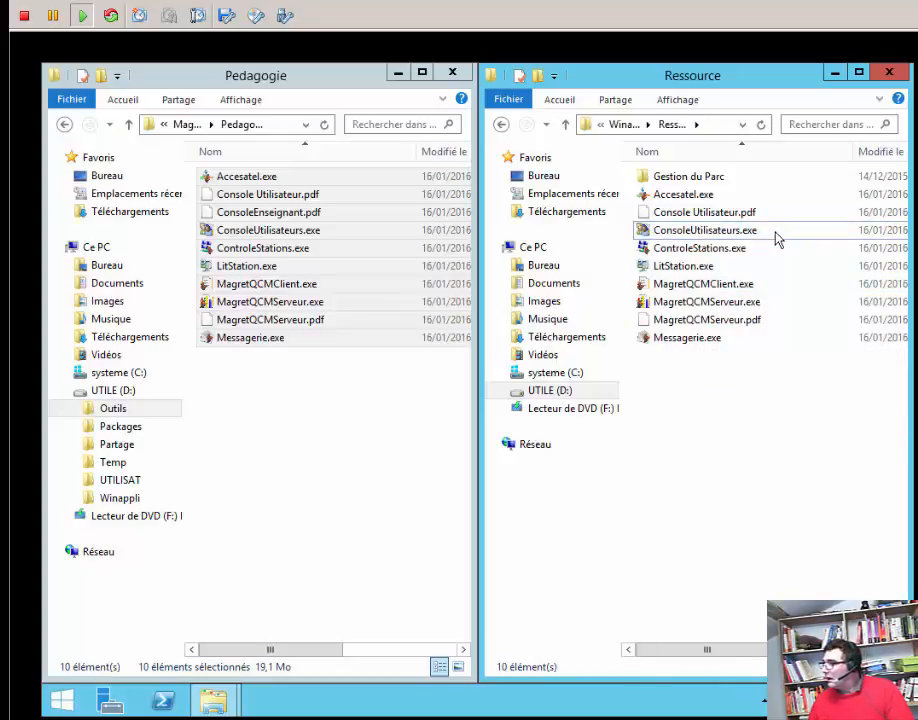
pyautogui.hotkey('ctrl', 'z')
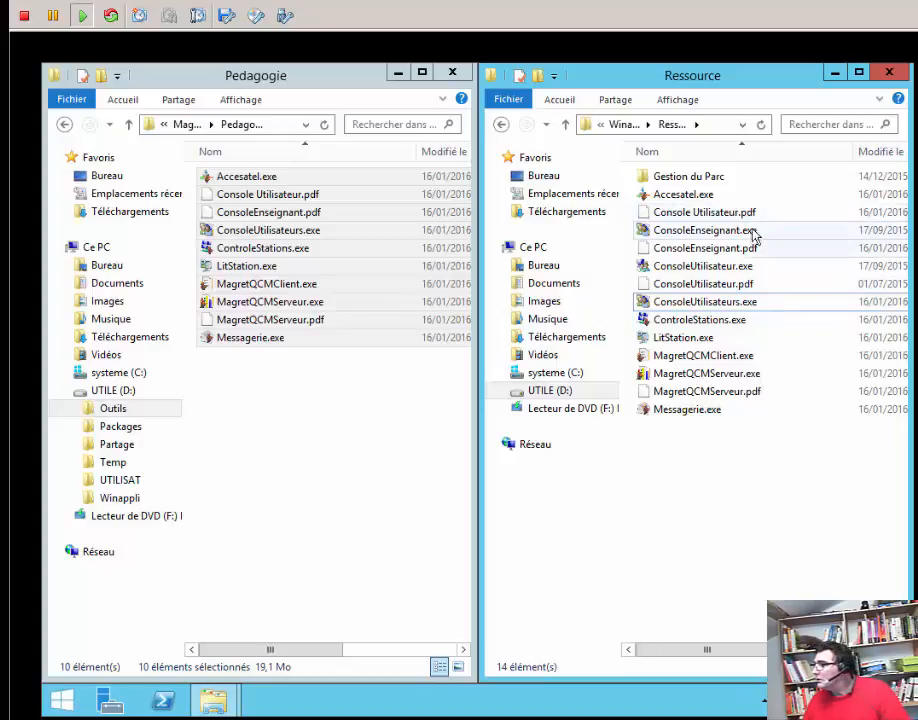
# - Delete the ConsoleEnseignant and ConsoleUtilisateur .exe and .pdf files from Ressource, keeping ConsoleUtilisateurs.exe, and check off the V16 flowchart box in Snagit Editor
pyautogui.click(752, 304)
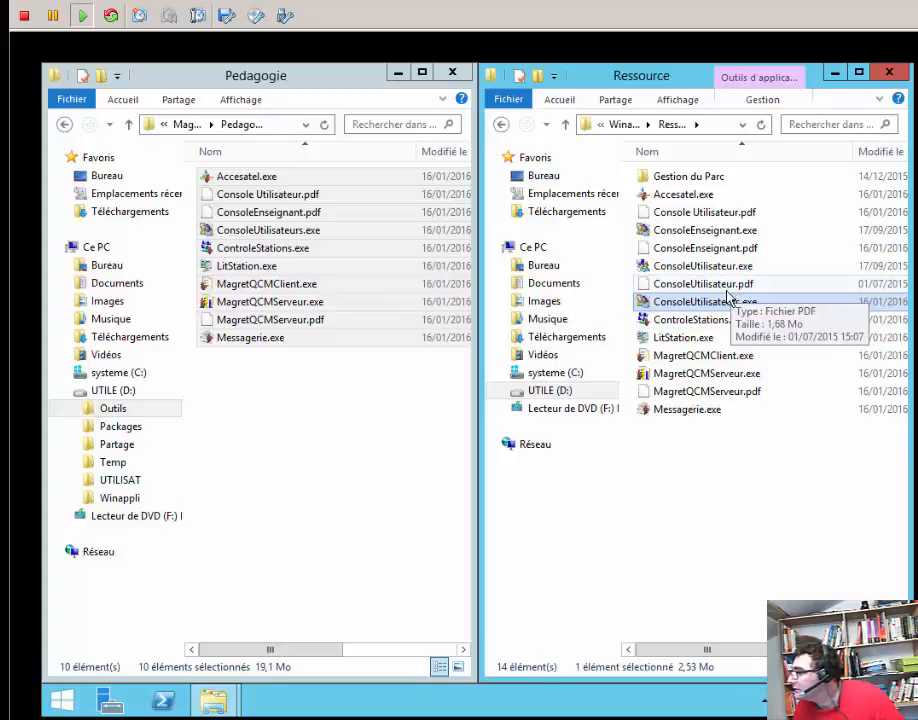
pyautogui.click(722, 287)
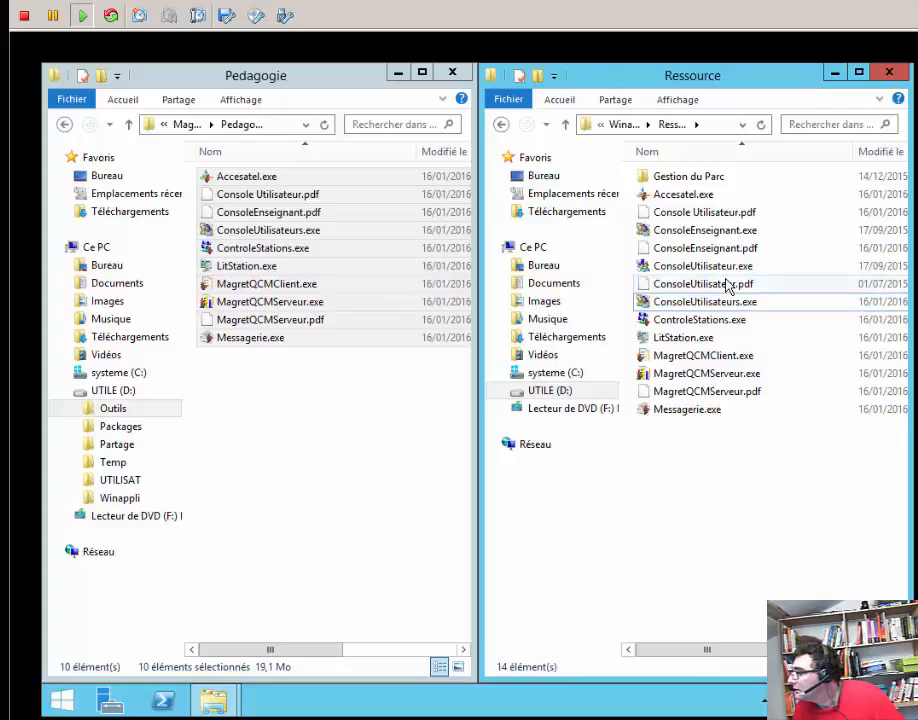
pyautogui.click(721, 302)
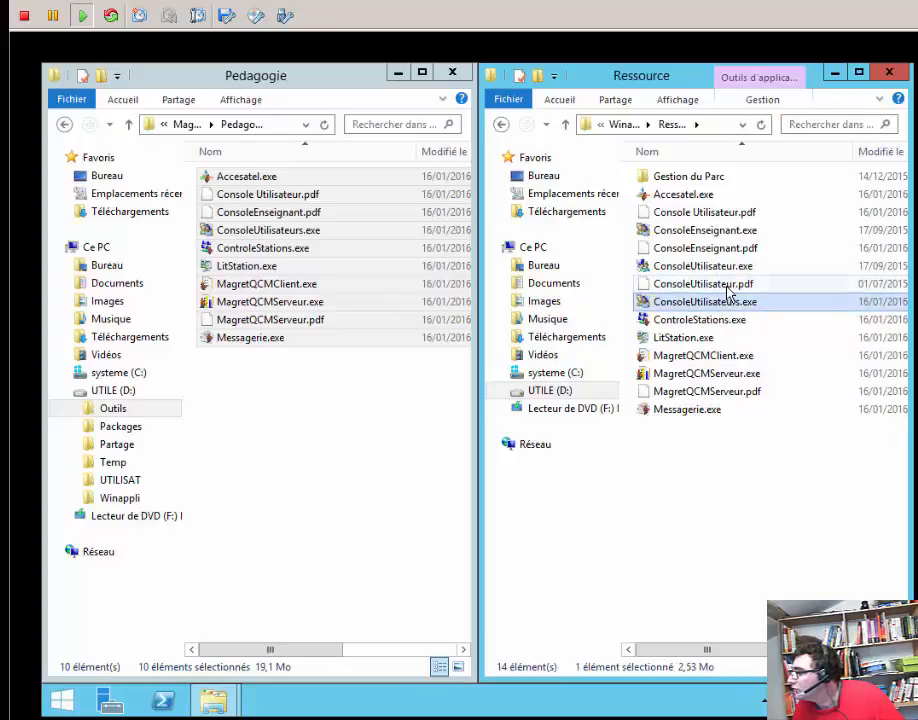
pyautogui.keyDown('ctrl'); pyautogui.click(732, 283); pyautogui.keyUp('ctrl')
pyautogui.keyDown('ctrl'); pyautogui.click(730, 266); pyautogui.keyUp('ctrl')
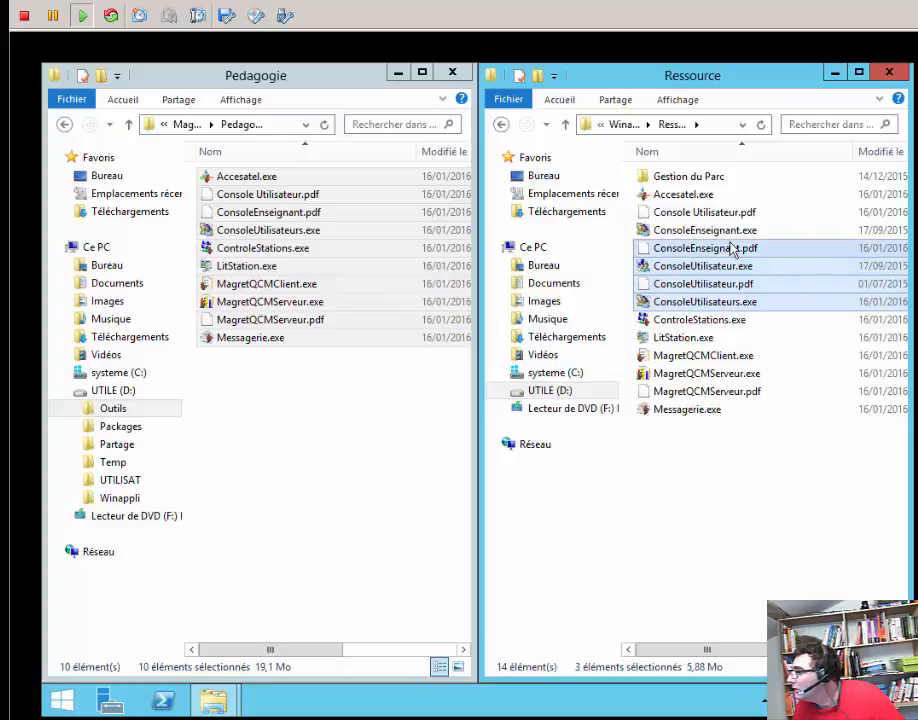
pyautogui.keyDown('ctrl'); pyautogui.click(730, 247); pyautogui.keyUp('ctrl')
pyautogui.keyDown('ctrl'); pyautogui.click(730, 234); pyautogui.keyUp('ctrl')
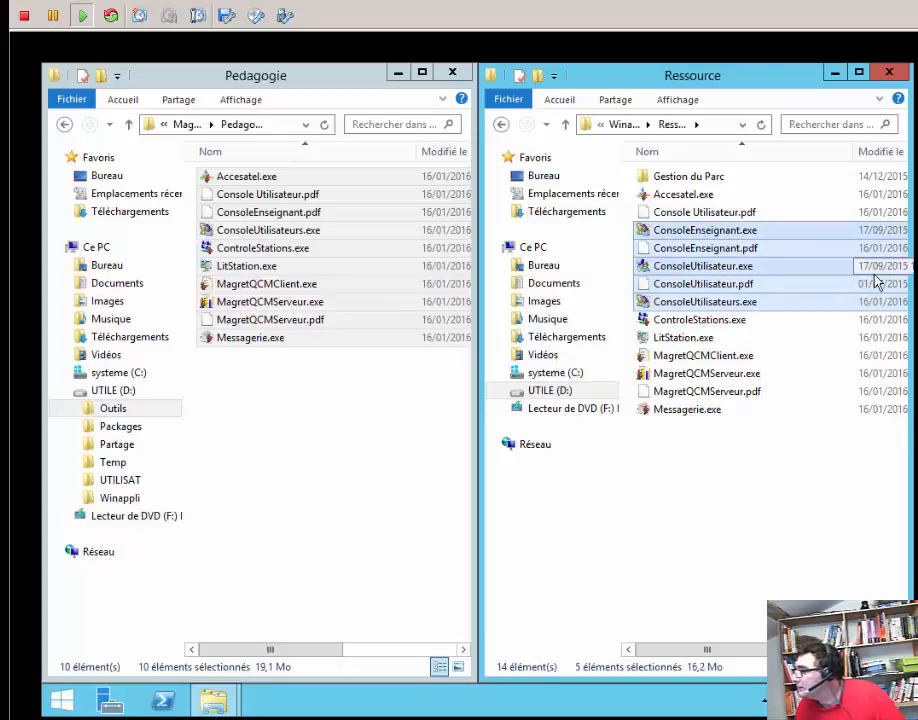
pyautogui.keyDown('ctrl'); pyautogui.click(776, 303); pyautogui.keyUp('ctrl')
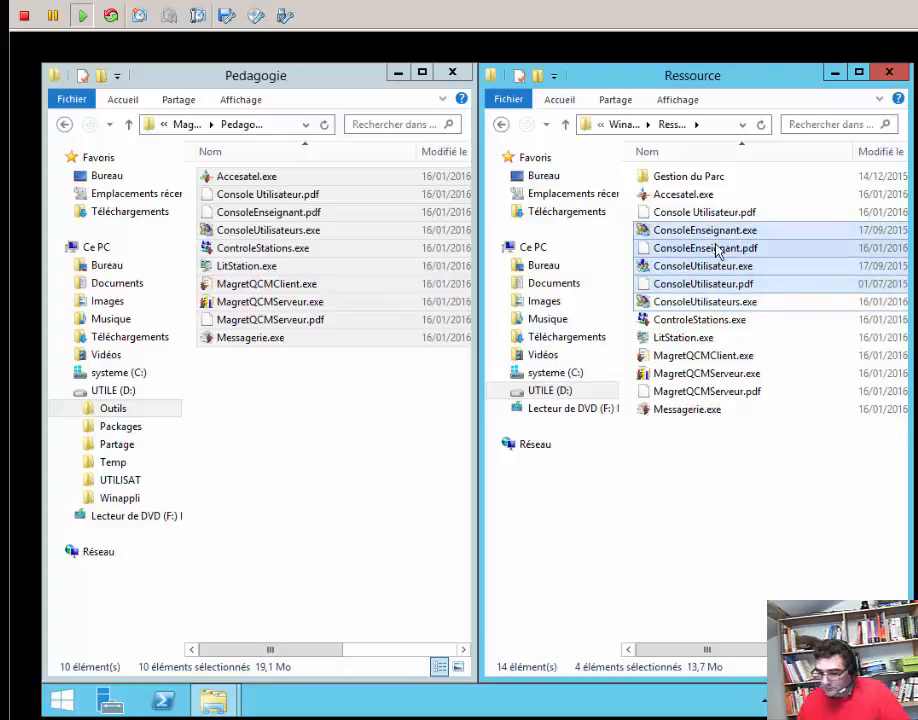
pyautogui.press('Delete')
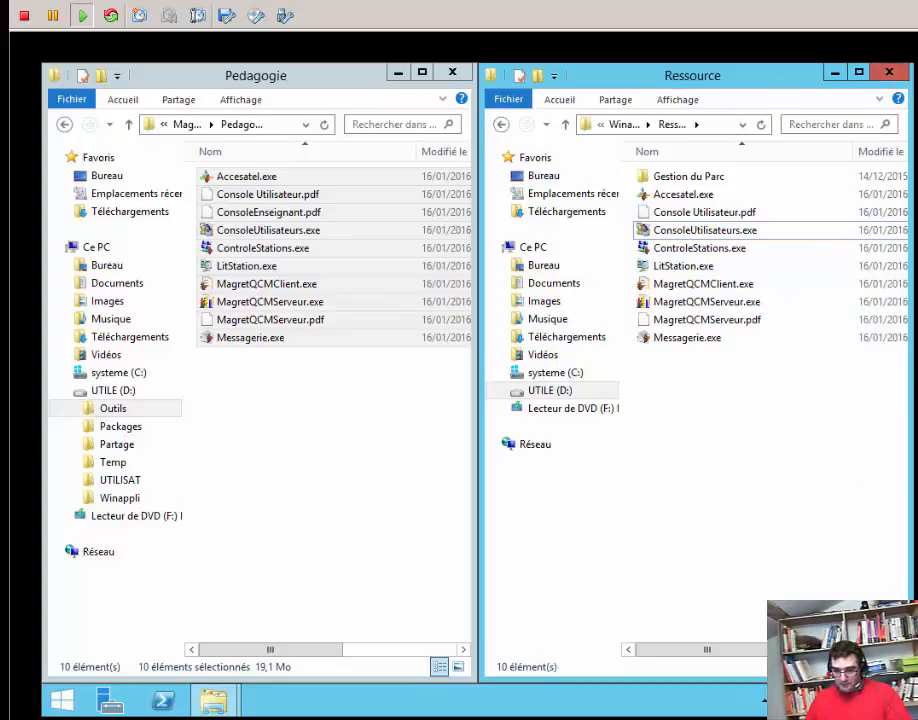
pyautogui.hotkey('alt', 'Tab')
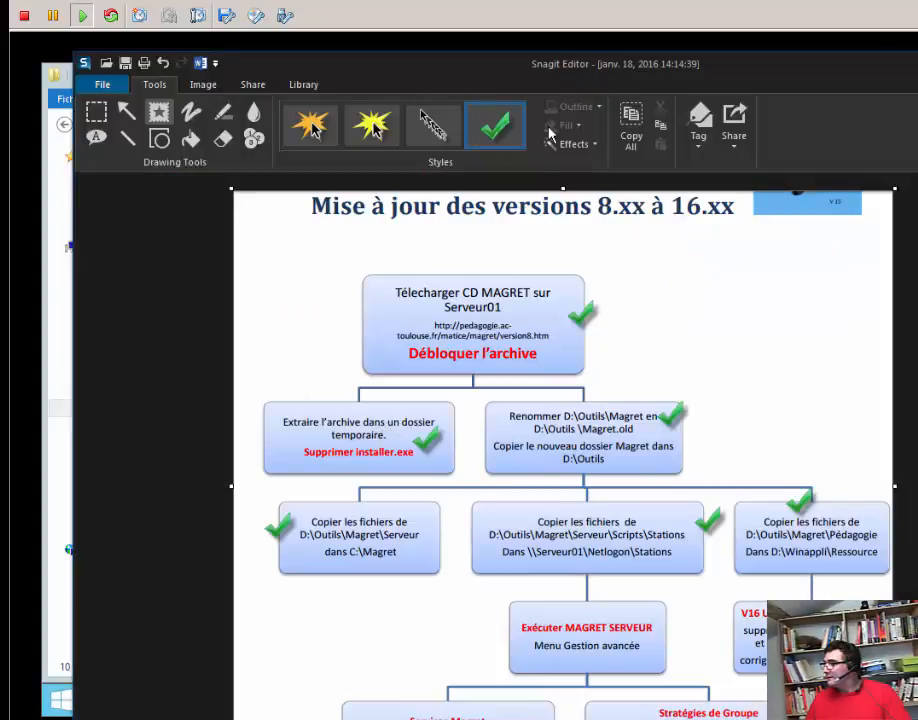
pyautogui.click(840, 598)
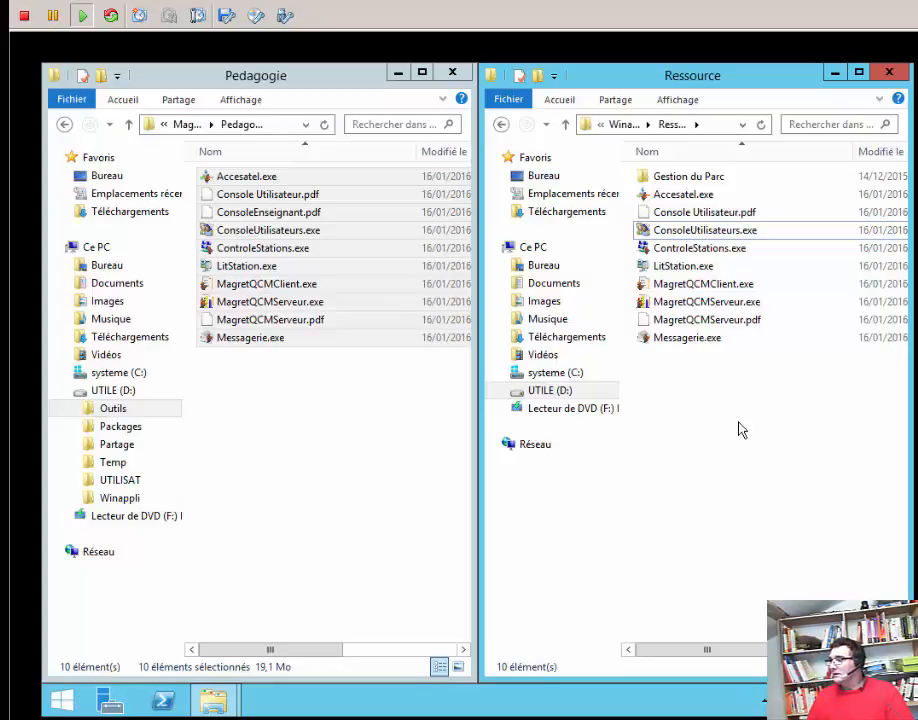
# - Open the network path \\serveur01\Winappli\Ressource in the Ressource window in place of the D: drive path
pyautogui.click(735, 126)
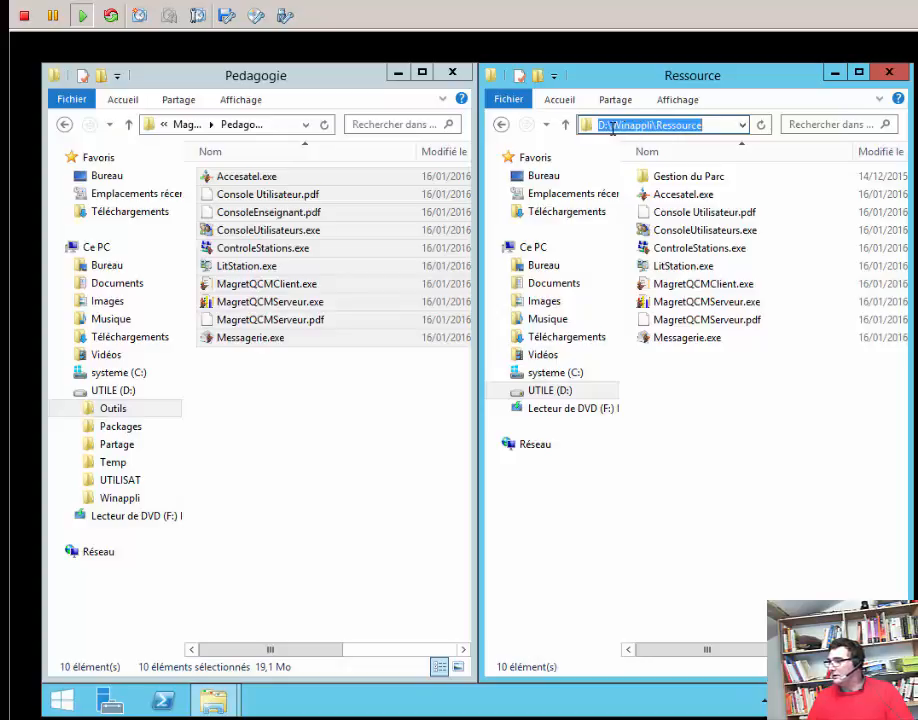
pyautogui.moveTo(614, 125); pyautogui.dragTo(542, 110)
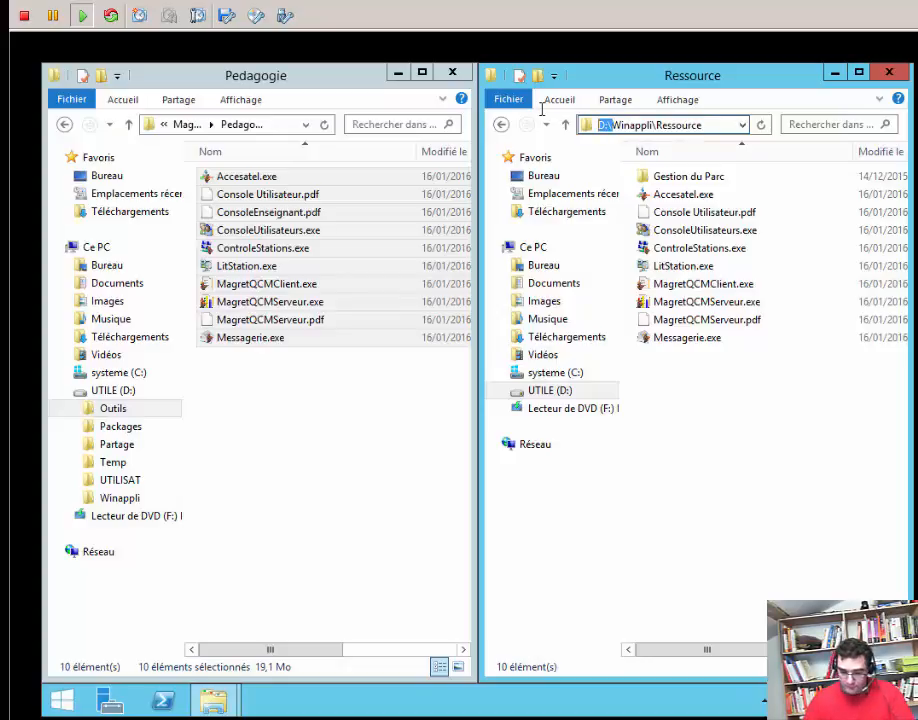
pyautogui.write('\\\\')
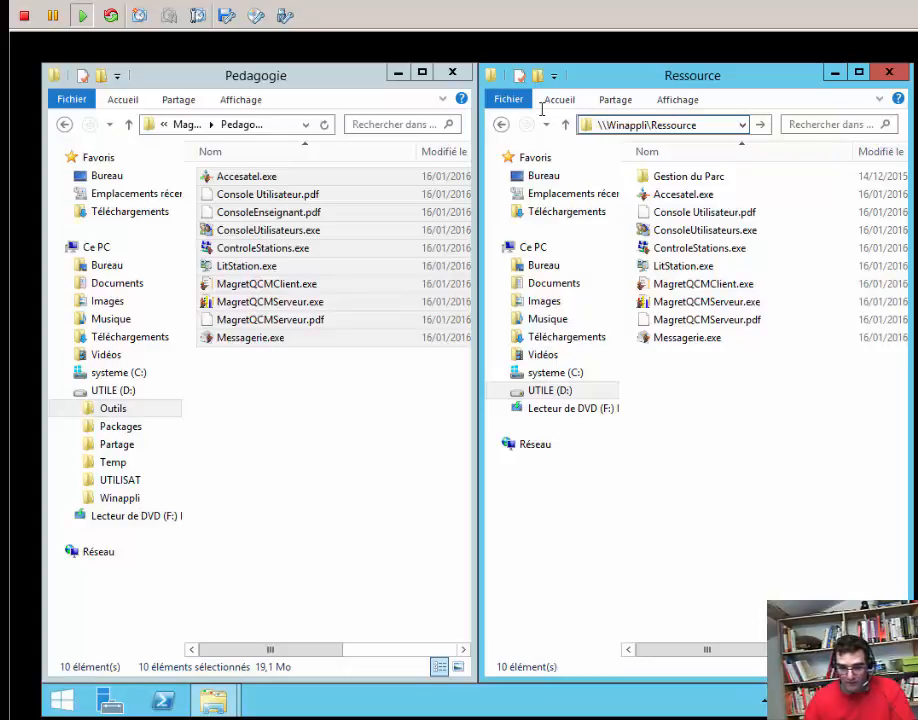
pyautogui.write('serveur01')
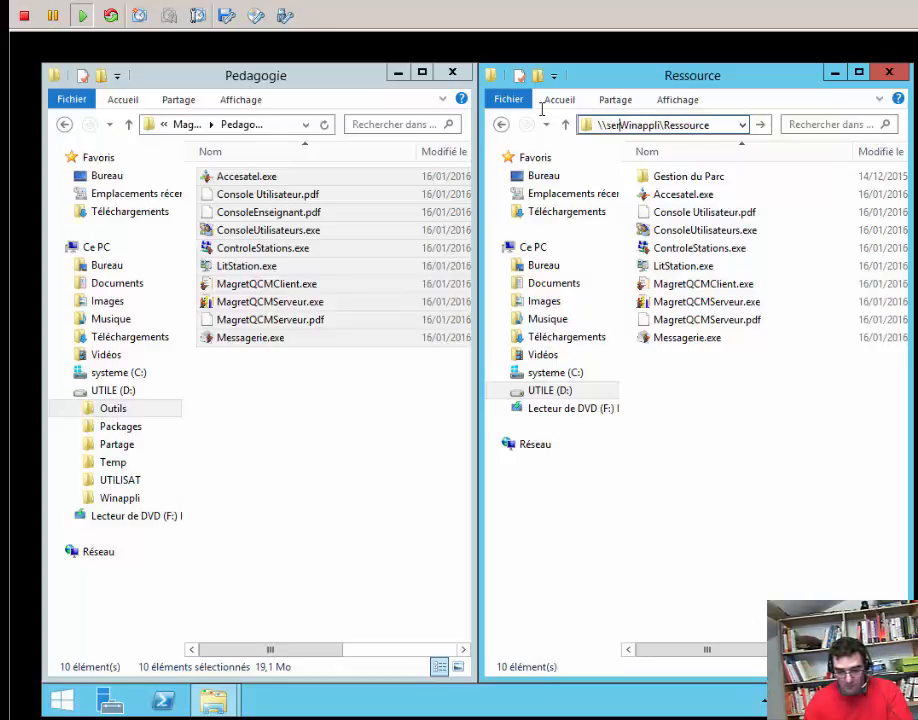
pyautogui.write('\\')
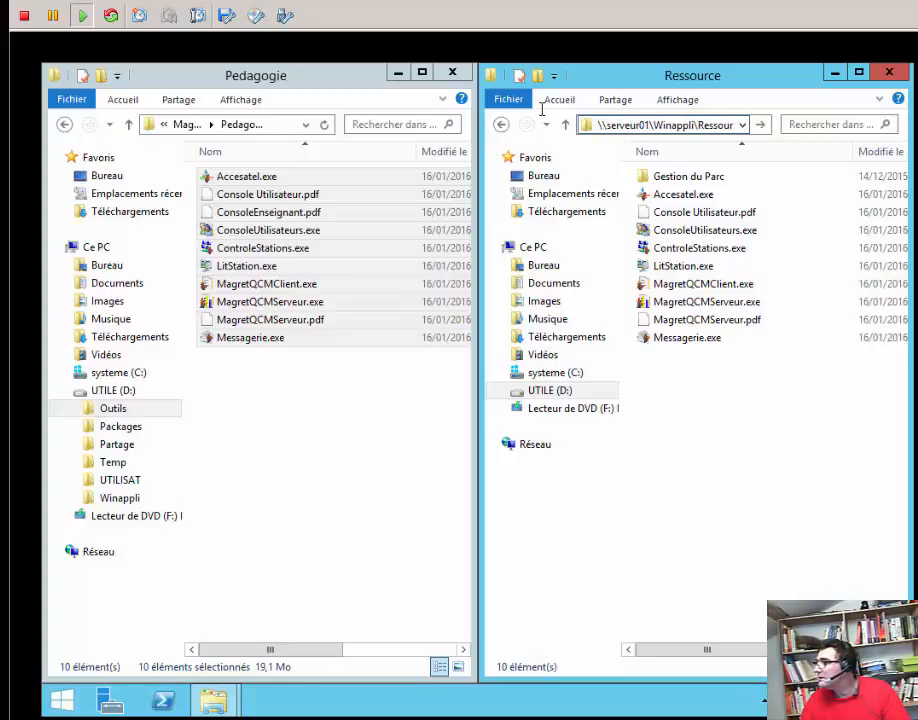
pyautogui.press('Return')
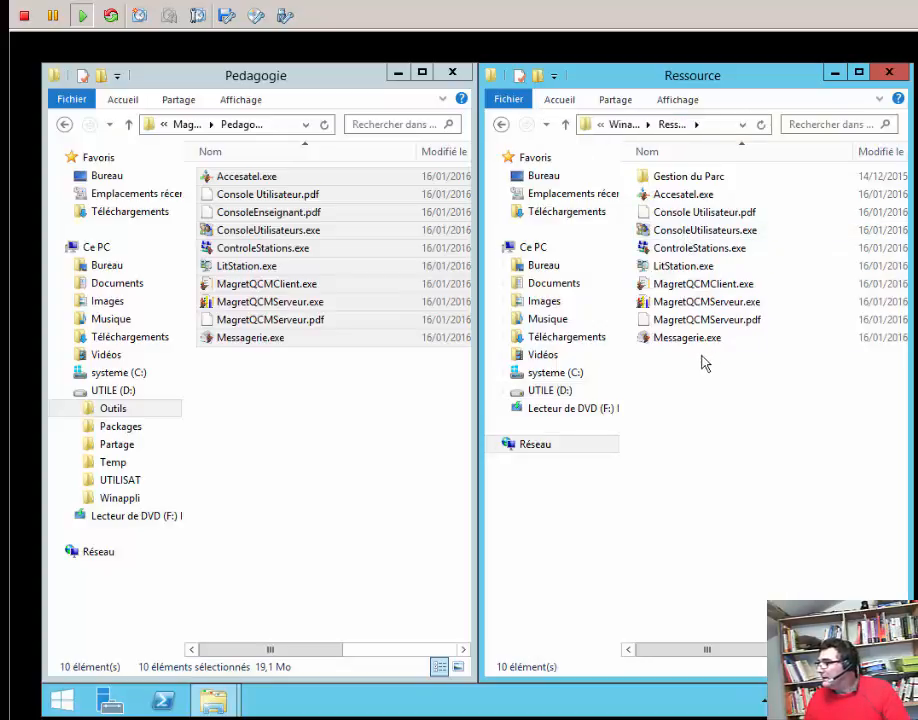
# - Create a shortcut to ConsoleUtilisateurs.exe in the Ressource folder
pyautogui.click(733, 234)
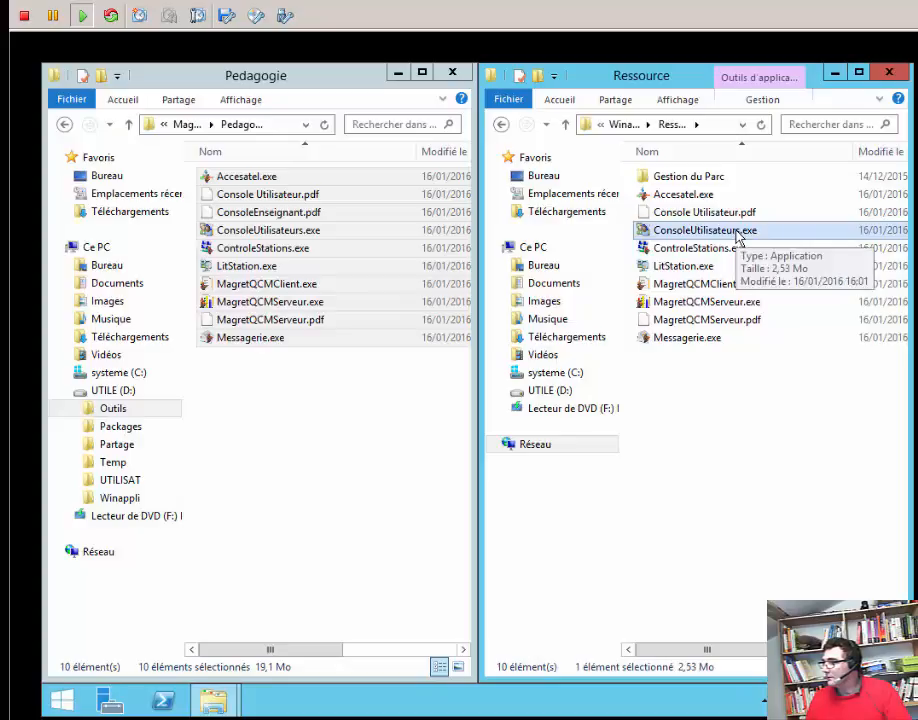
pyautogui.rightClick(737, 235)
pyautogui.click(768, 422)
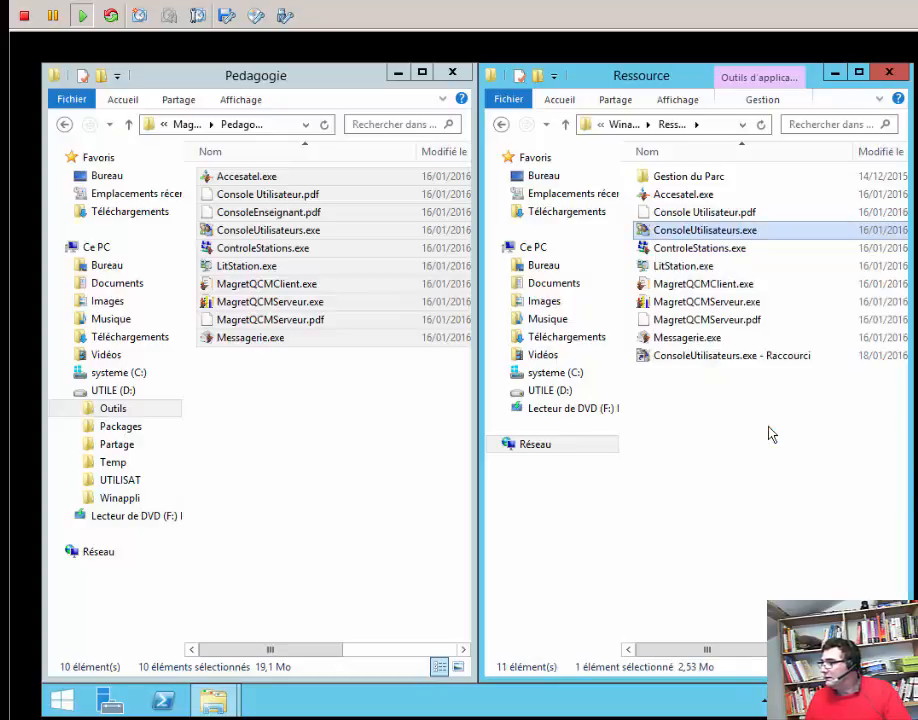
# - Rename the new ConsoleUtilisateurs.exe shortcut as ConsoleUtilisateurs, removing the extension and the Raccourci suffix
pyautogui.click(742, 358)
pyautogui.click(744, 365)
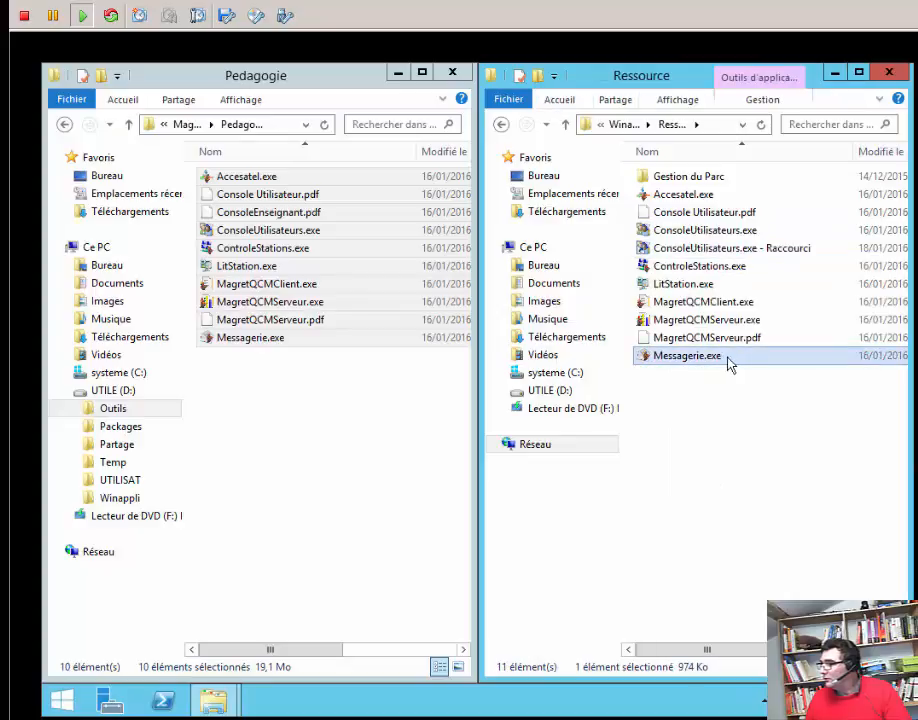
pyautogui.click(725, 250)
pyautogui.click(748, 250)
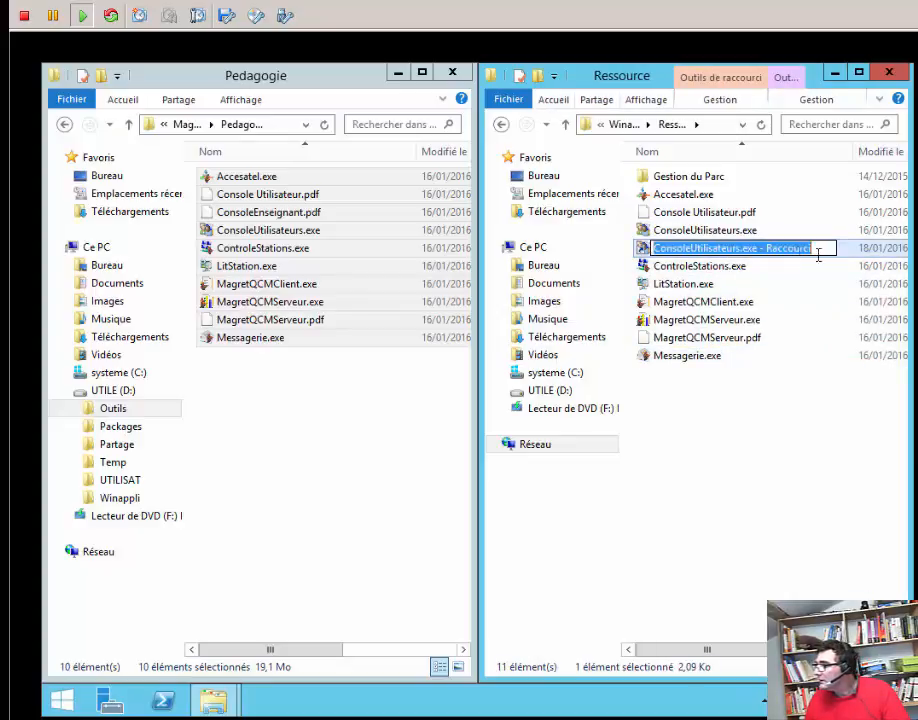
pyautogui.moveTo(812, 250); pyautogui.dragTo(749, 261)
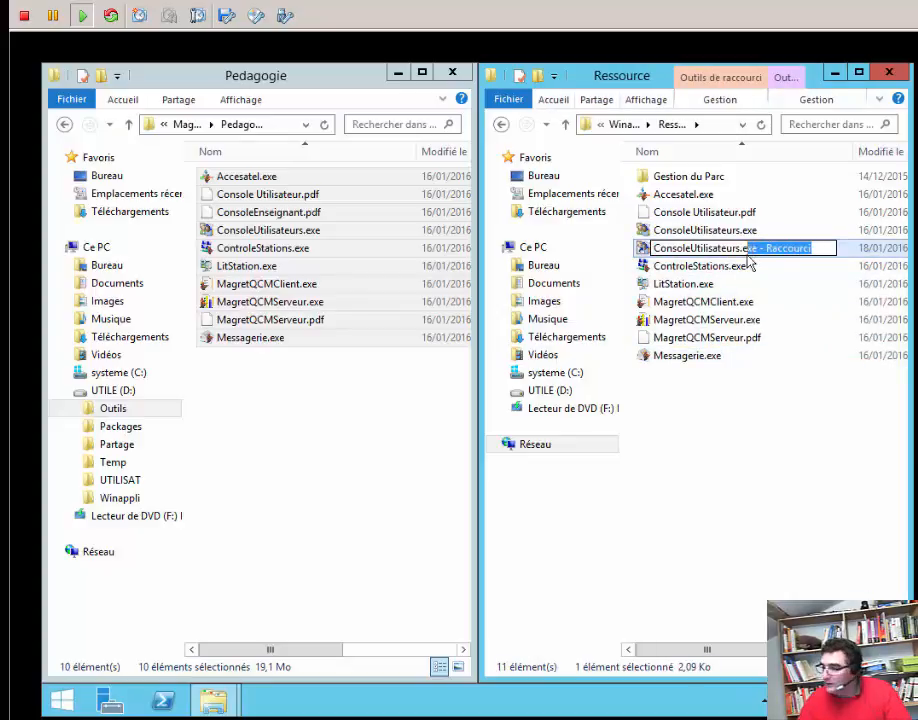
pyautogui.press('BackSpace')
pyautogui.press('BackSpace')
pyautogui.press('BackSpace')
pyautogui.press('BackSpace')
pyautogui.press('Return')
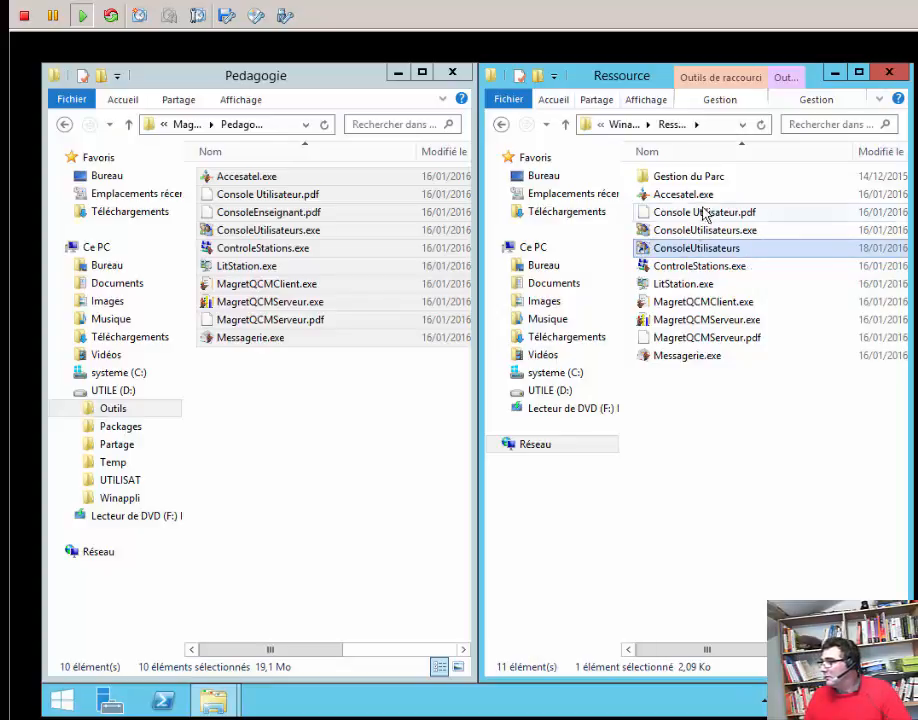
# - Examine the target path in the ConsoleUtilisateurs shortcut's properties and close them
pyautogui.rightClick(692, 258)
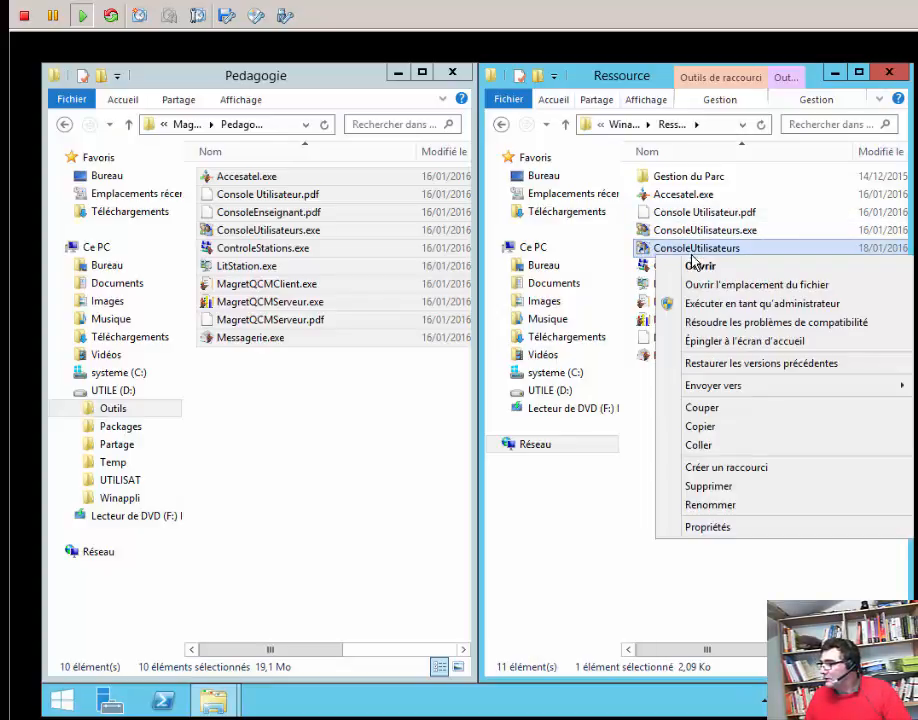
pyautogui.click(712, 527)
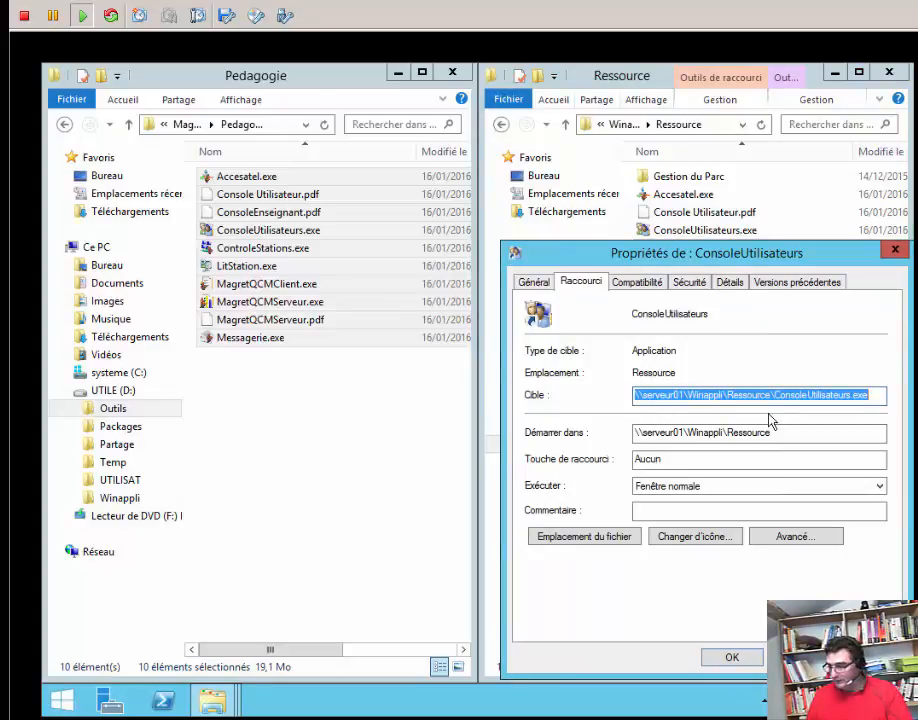
pyautogui.click(895, 253)
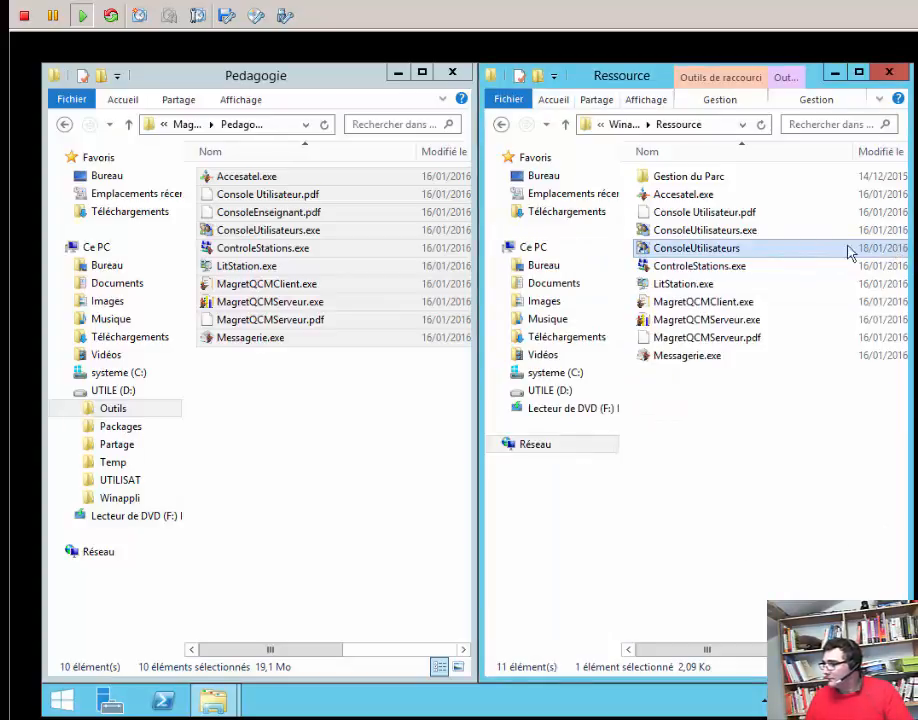
# - Create shortcuts in Ressource for both Console Utilisateur.pdf and the existing ConsoleUtilisateurs shortcut
pyautogui.keyDown('ctrl'); pyautogui.click(745, 214); pyautogui.keyUp('ctrl')
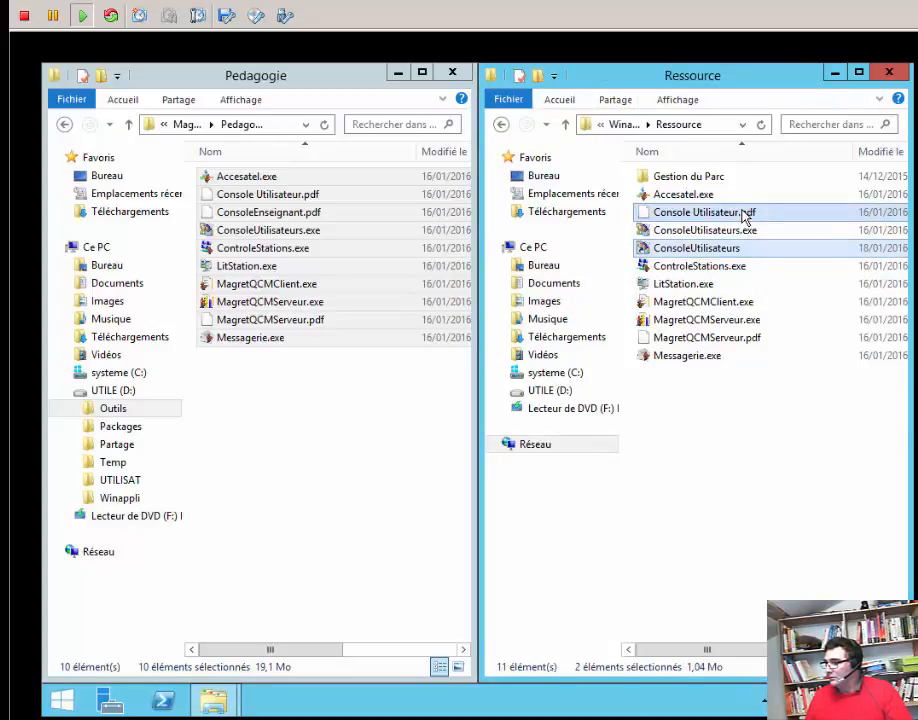
pyautogui.rightClick(745, 214)
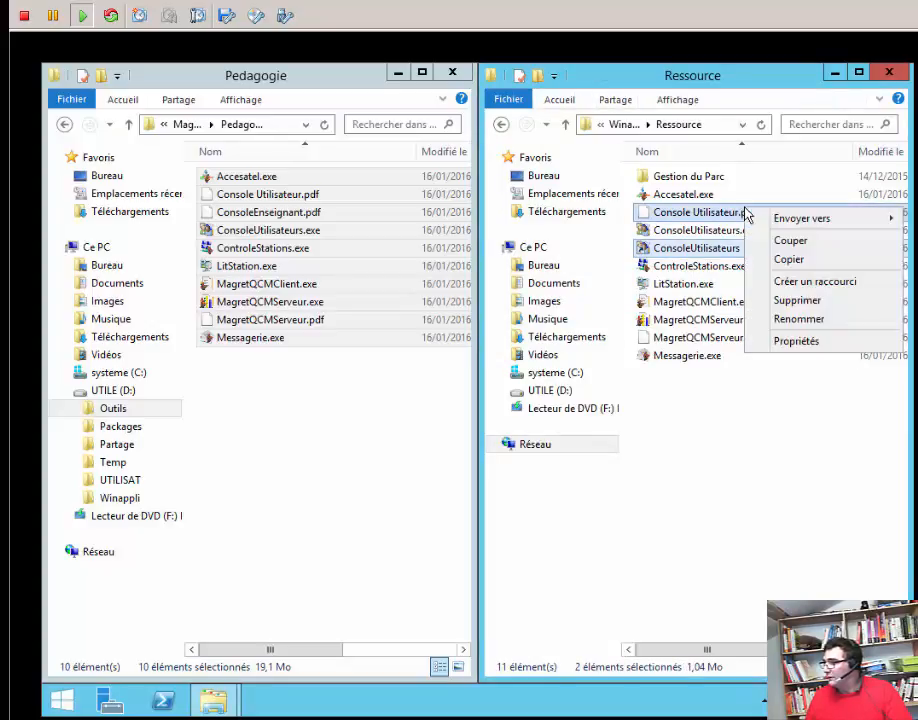
pyautogui.click(786, 284)
# - Rename the Console Utilisateur.pdf shortcut as Console Utilisateurs, removing the .pdf extension and the Raccourci suffix
pyautogui.click(737, 377)
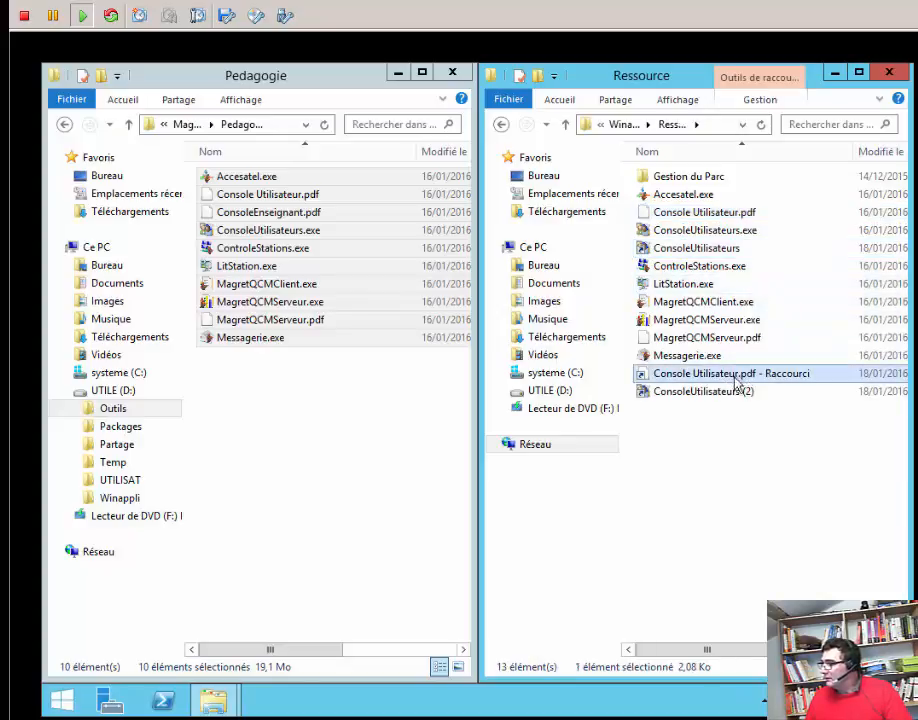
pyautogui.click(752, 376)
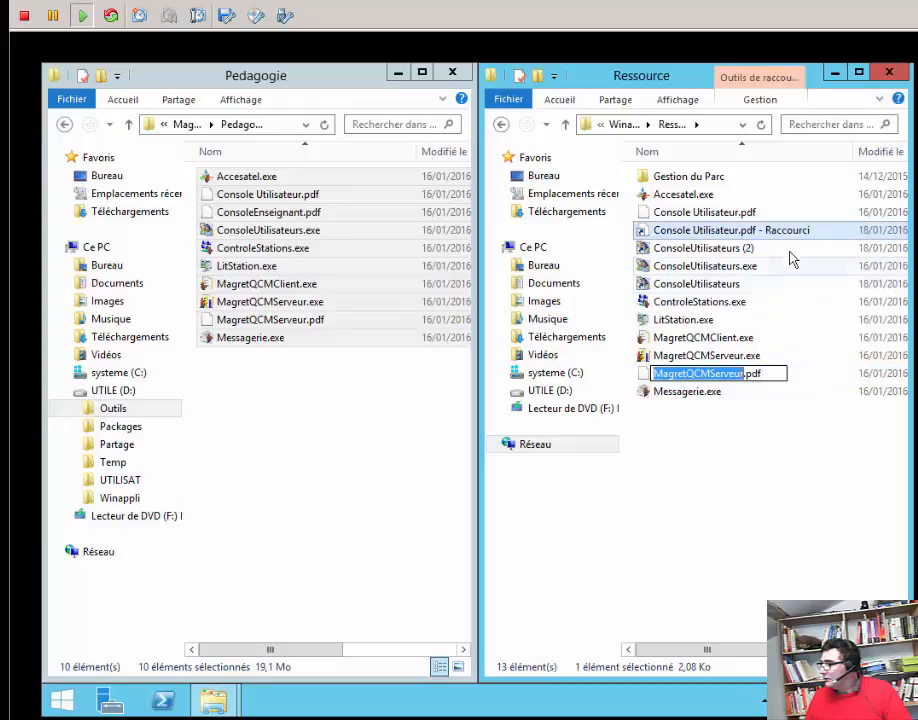
pyautogui.click(811, 236)
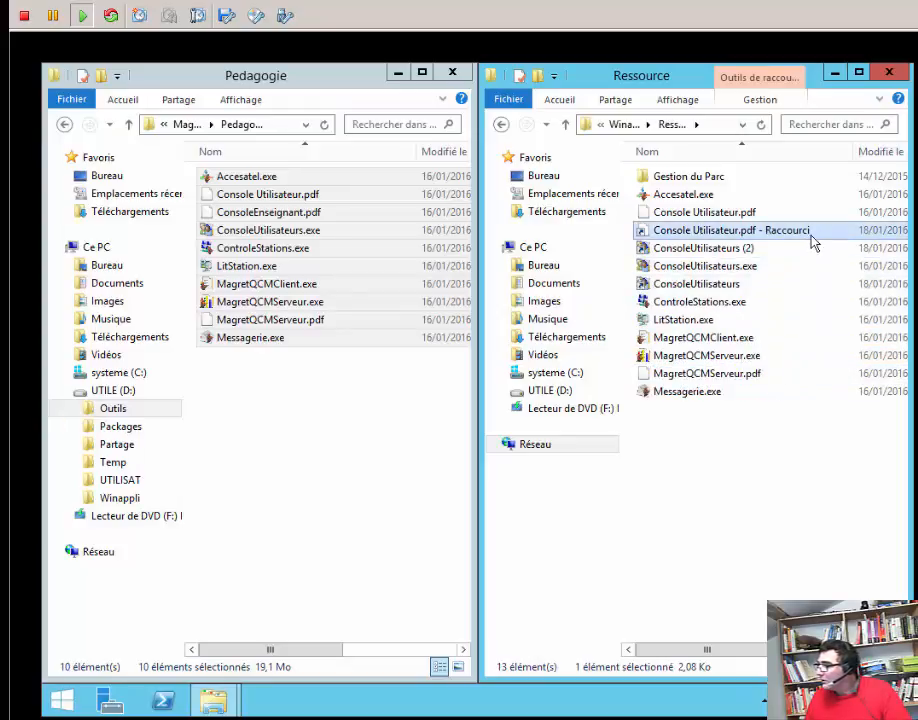
pyautogui.click(813, 240)
pyautogui.click(811, 232)
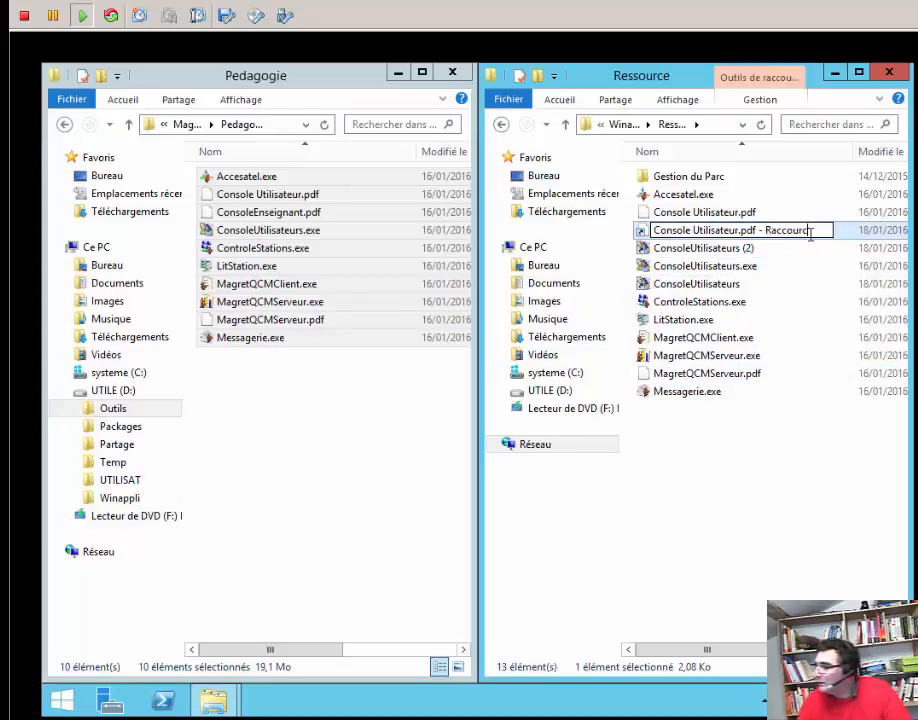
pyautogui.press('BackSpace')
pyautogui.press('BackSpace')
pyautogui.press('BackSpace')
pyautogui.press('BackSpace')
pyautogui.press('BackSpace')
pyautogui.press('BackSpace')
pyautogui.press('BackSpace')
pyautogui.press('BackSpace')
pyautogui.press('BackSpace')
pyautogui.press('BackSpace')
pyautogui.press('BackSpace')
pyautogui.press('BackSpace')
pyautogui.press('BackSpace')
pyautogui.press('BackSpace')
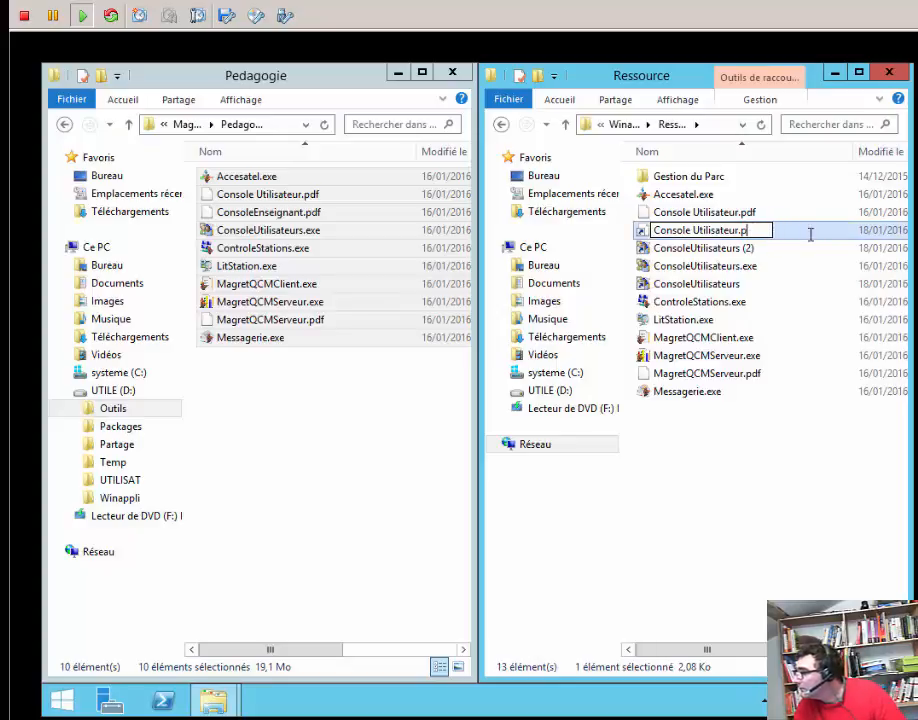
pyautogui.press('BackSpace')
pyautogui.press('BackSpace')
pyautogui.write('s')
pyautogui.press('Return')
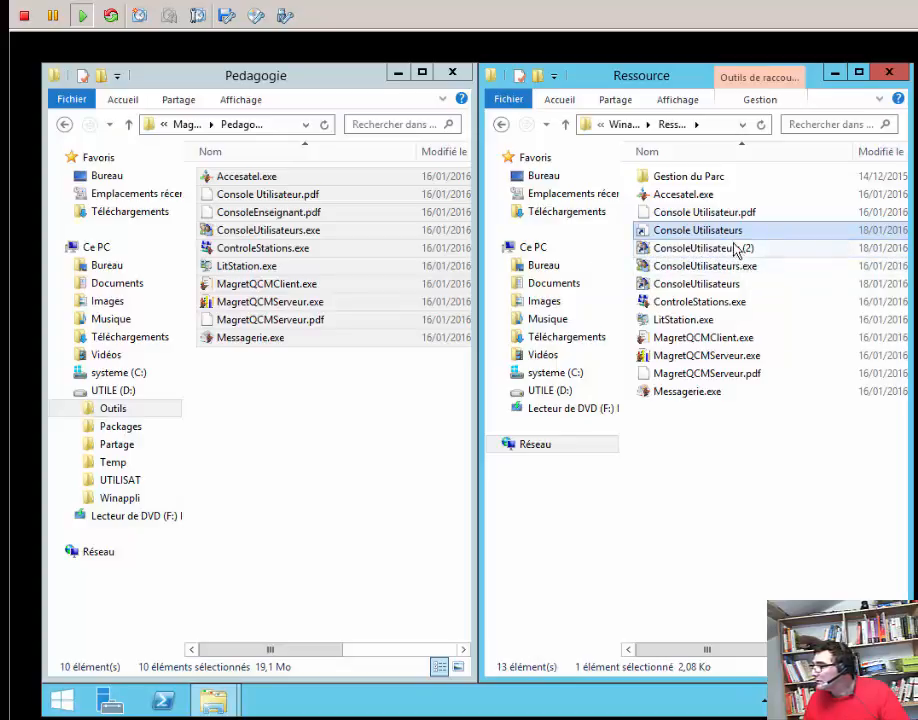
pyautogui.press('F2')
pyautogui.write('c')
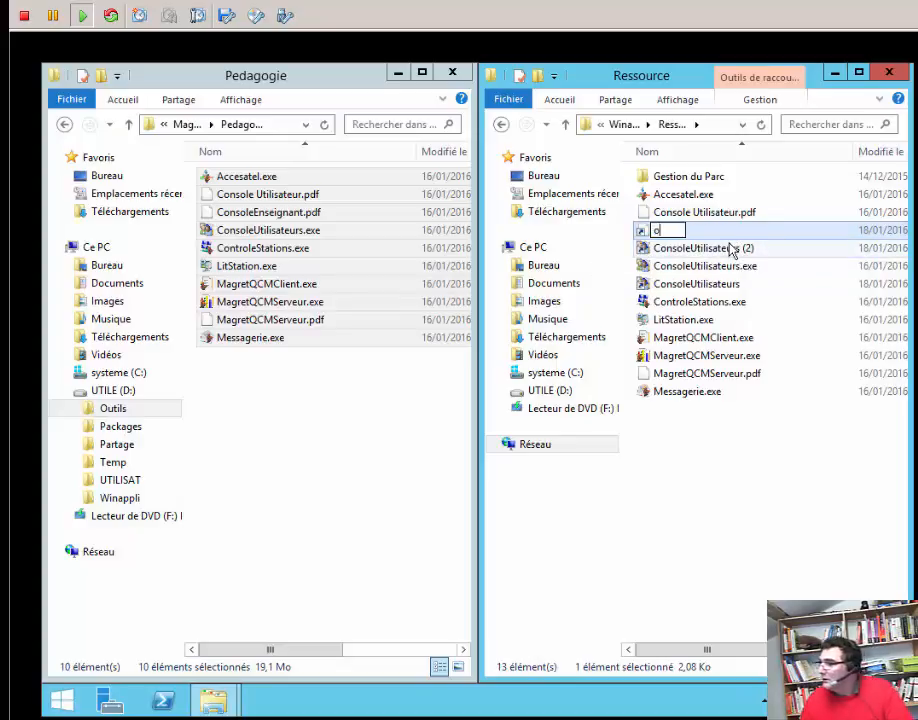
pyautogui.press('Escape')
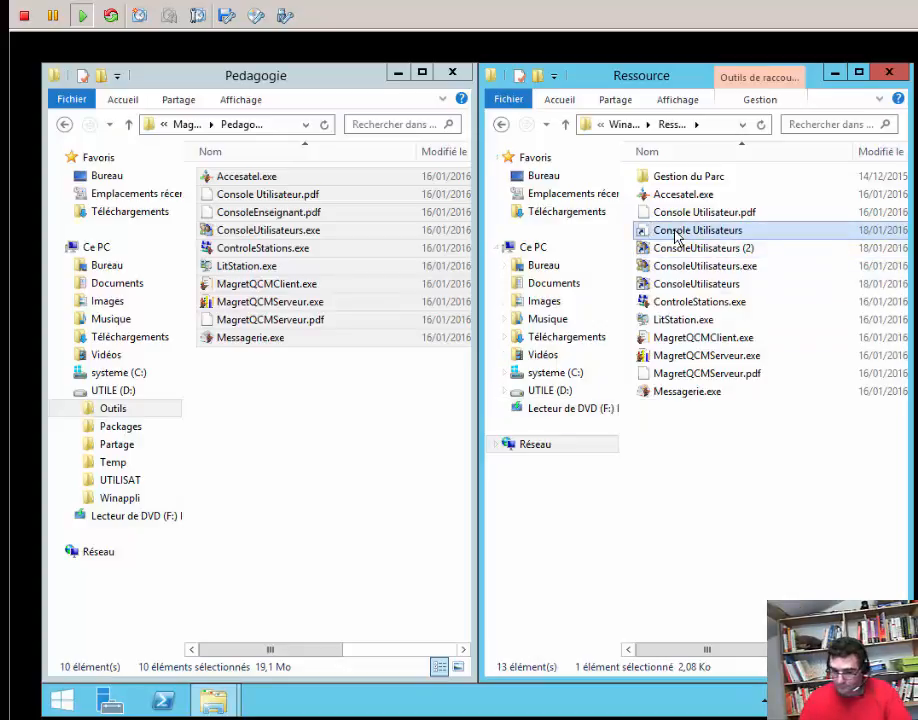
pyautogui.press('F2')
pyautogui.press('BackSpace')
pyautogui.press('Escape')
pyautogui.click(697, 196)
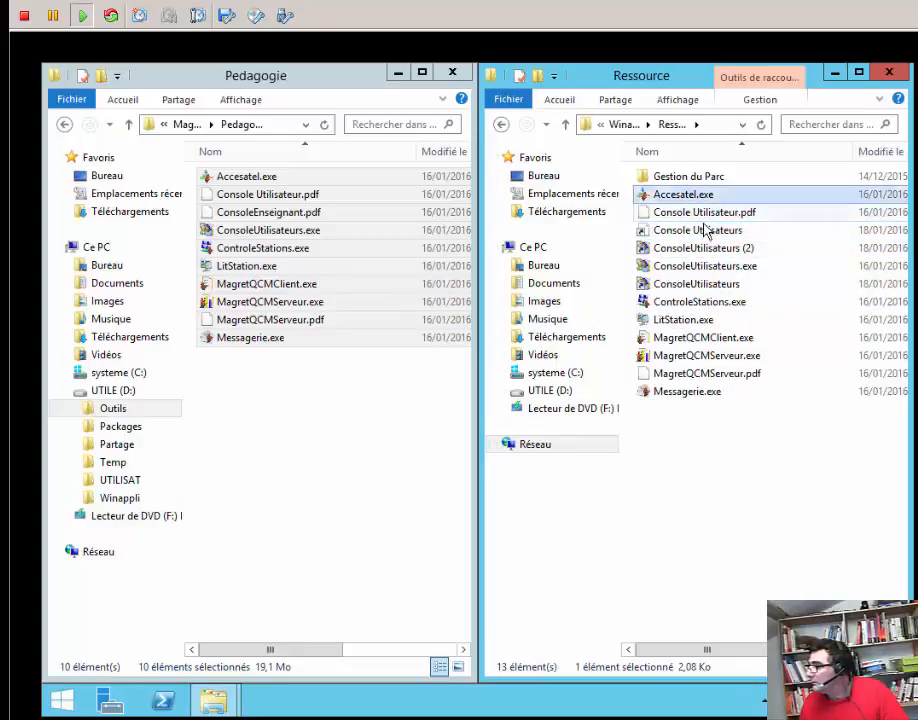
# - Permanently delete the Console Utilisateurs shortcut that points to the PDF from the Ressource folder
pyautogui.click(706, 231)
pyautogui.press('Delete')
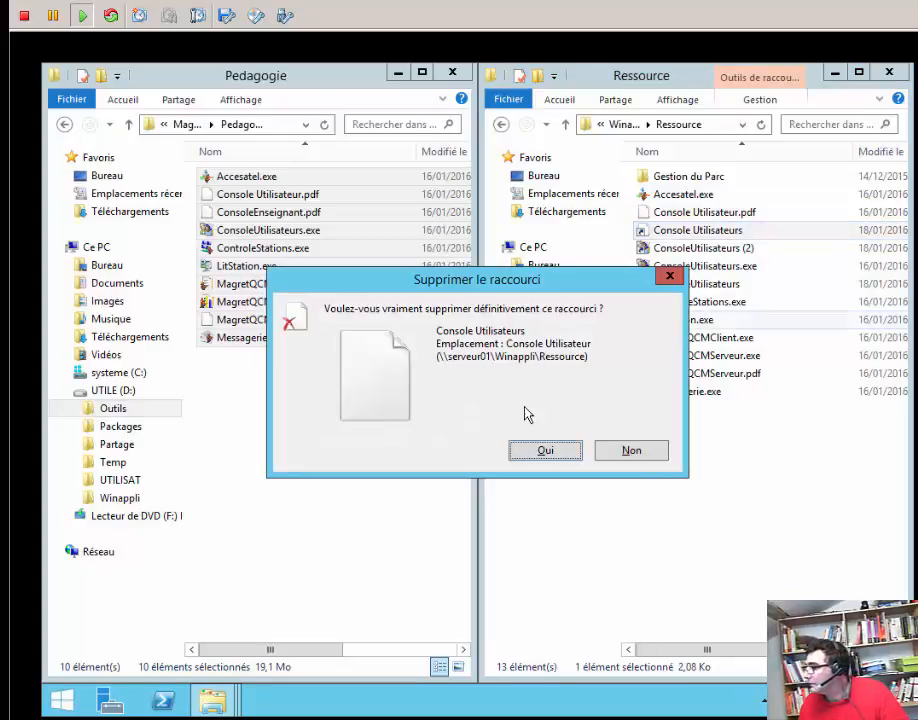
pyautogui.click(538, 448)
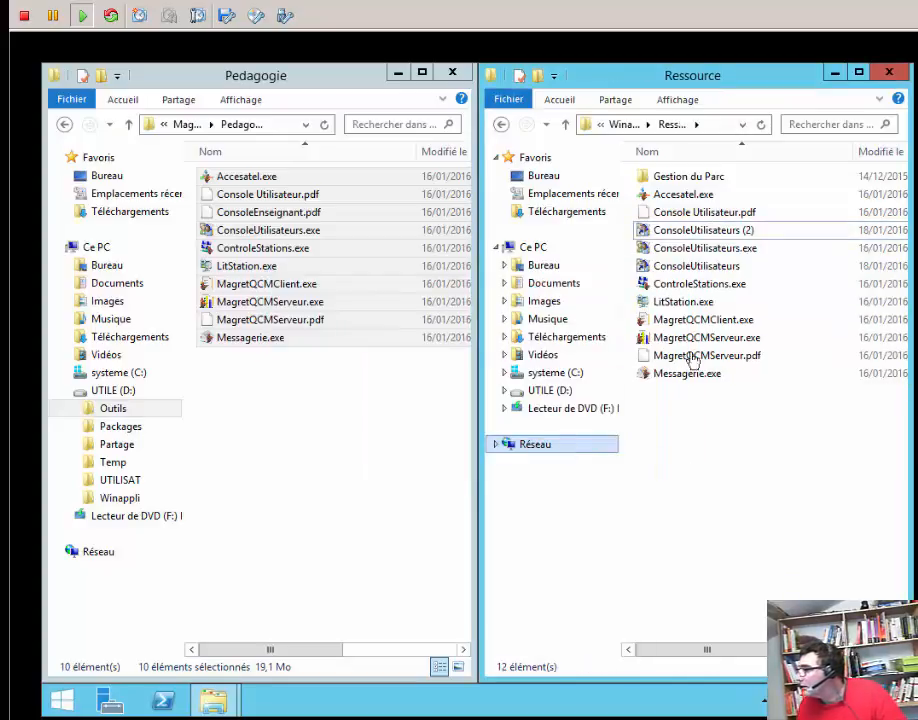
# - Create a shortcut to Console Utilisateur.pdf alone in the Ressource folder
pyautogui.click(744, 218)
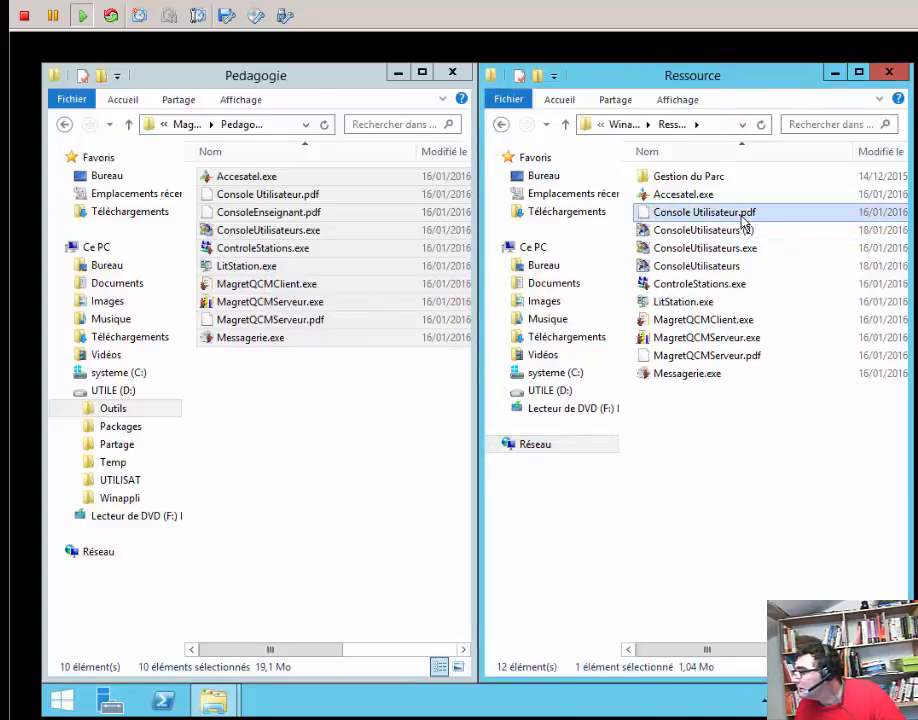
pyautogui.rightClick(744, 220)
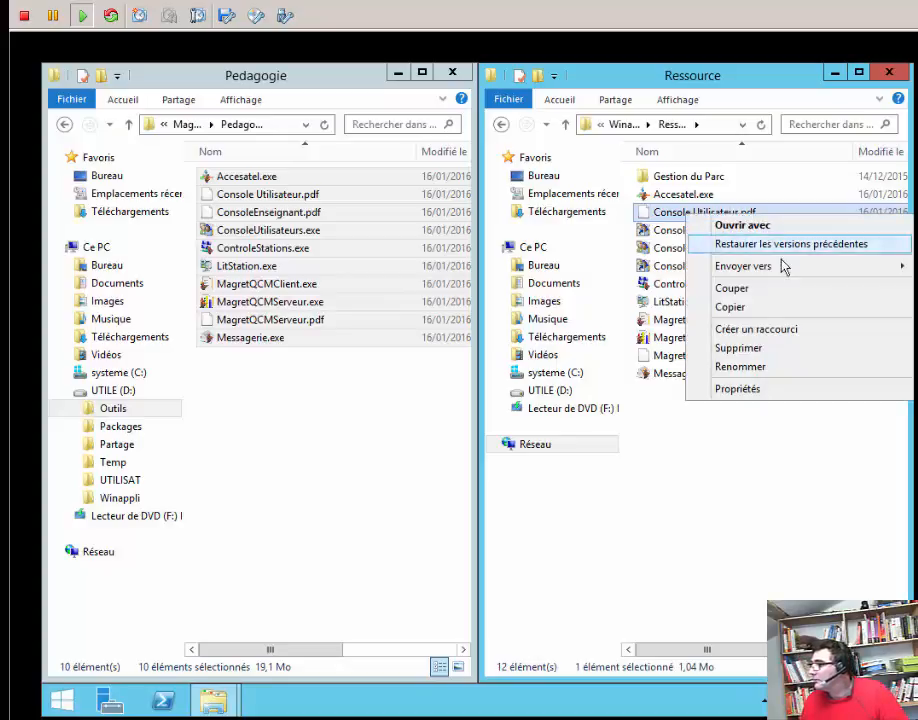
pyautogui.moveTo(782, 270)
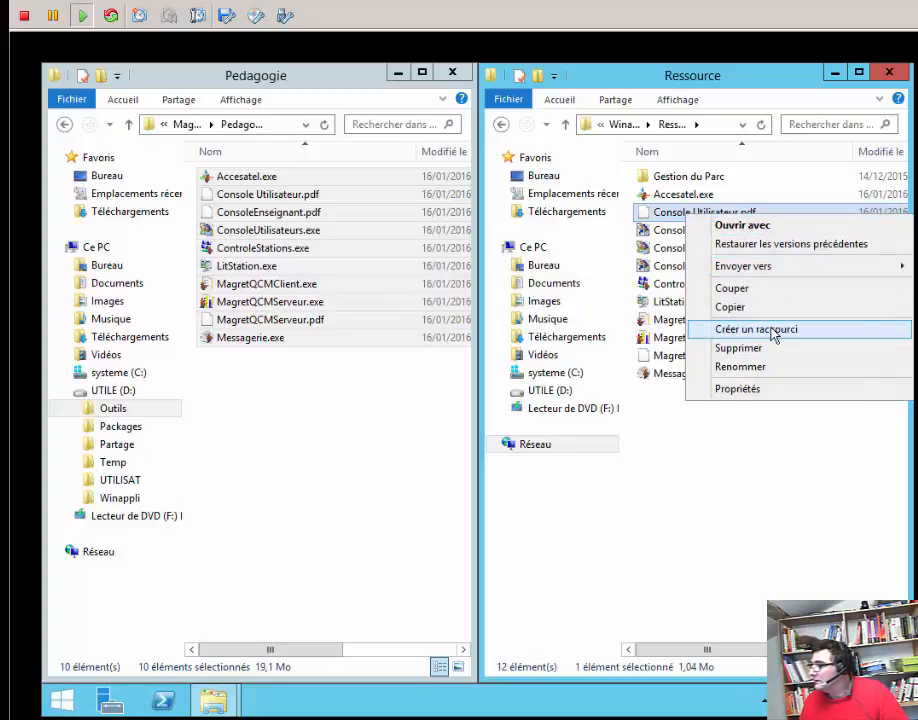
pyautogui.click(773, 333)
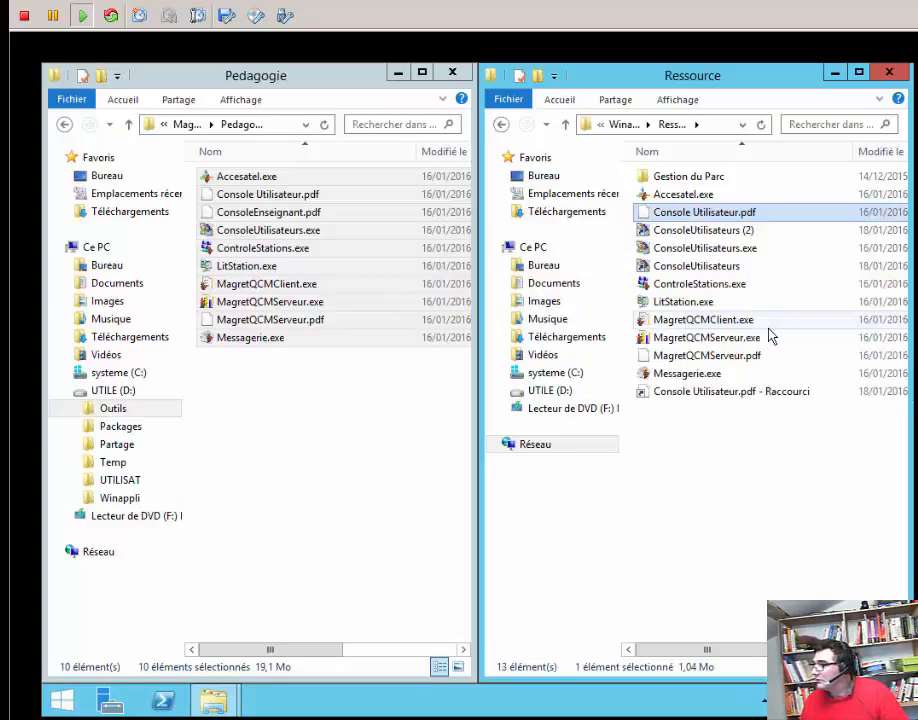
# - Rename the new Console Utilisateur.pdf shortcut in Ressource as Console Utilisateurs, removing the .pdf extension and the Raccourci suffix
pyautogui.click(758, 398)
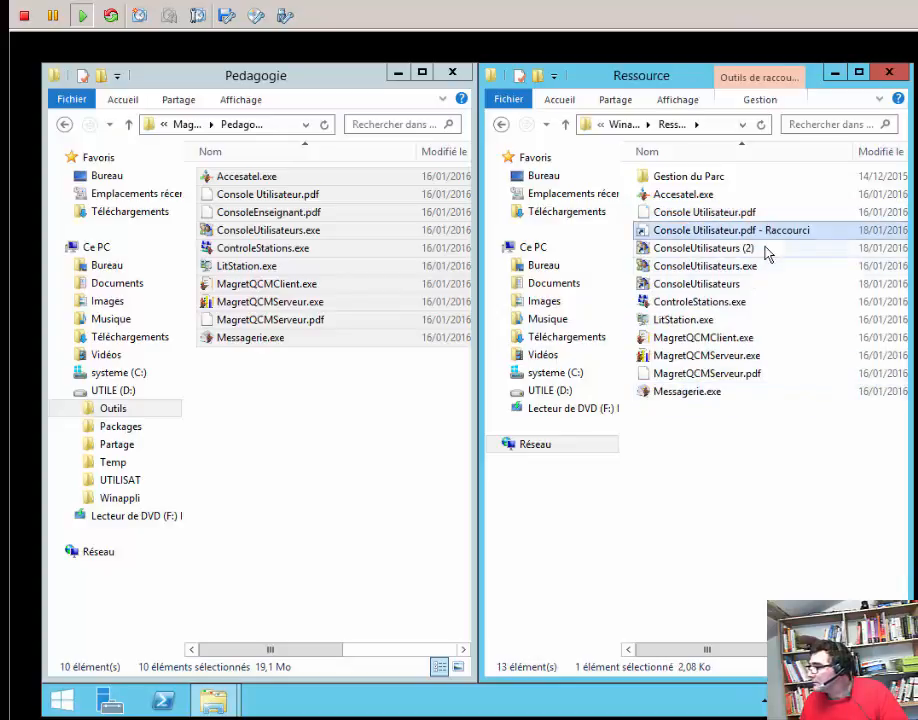
pyautogui.click(766, 248)
pyautogui.click(774, 233)
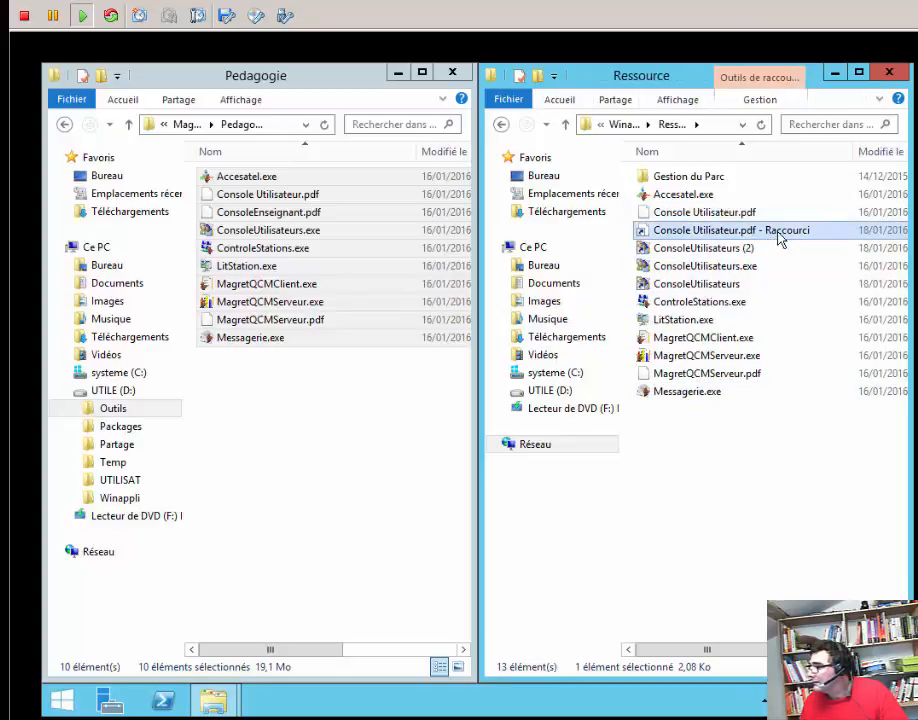
pyautogui.click(779, 238)
pyautogui.press('End')
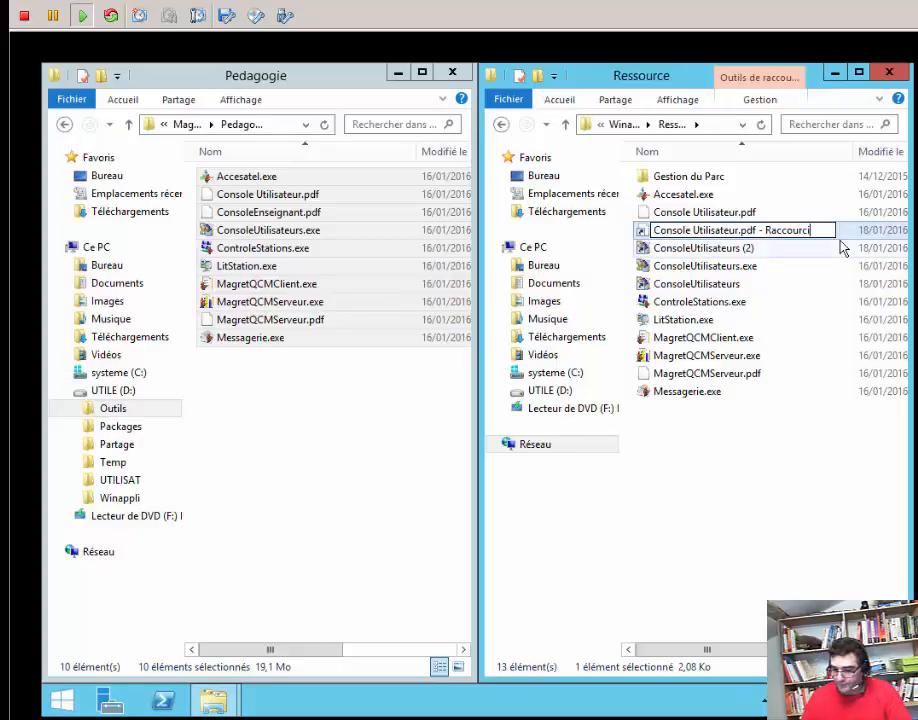
pyautogui.press('BackSpace')
pyautogui.press('BackSpace')
pyautogui.press('BackSpace')
pyautogui.press('BackSpace')
pyautogui.press('BackSpace')
pyautogui.press('BackSpace')
pyautogui.press('BackSpace')
pyautogui.press('BackSpace')
pyautogui.press('BackSpace')
pyautogui.press('BackSpace')
pyautogui.press('BackSpace')
pyautogui.press('BackSpace')
pyautogui.press('BackSpace')
pyautogui.press('BackSpace')
pyautogui.press('BackSpace')
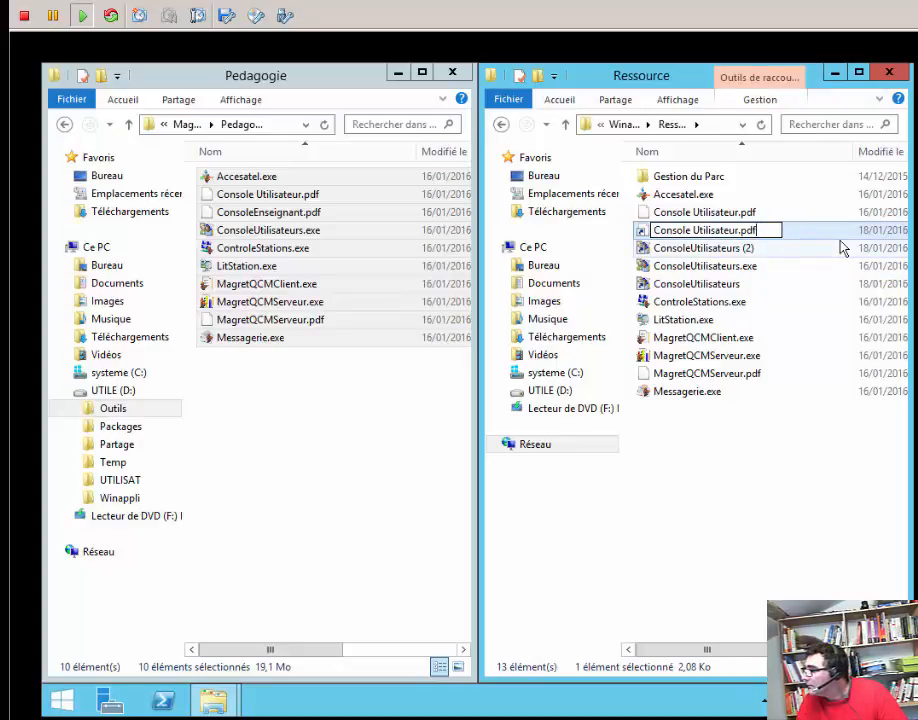
pyautogui.write('s')
pyautogui.press('Return')
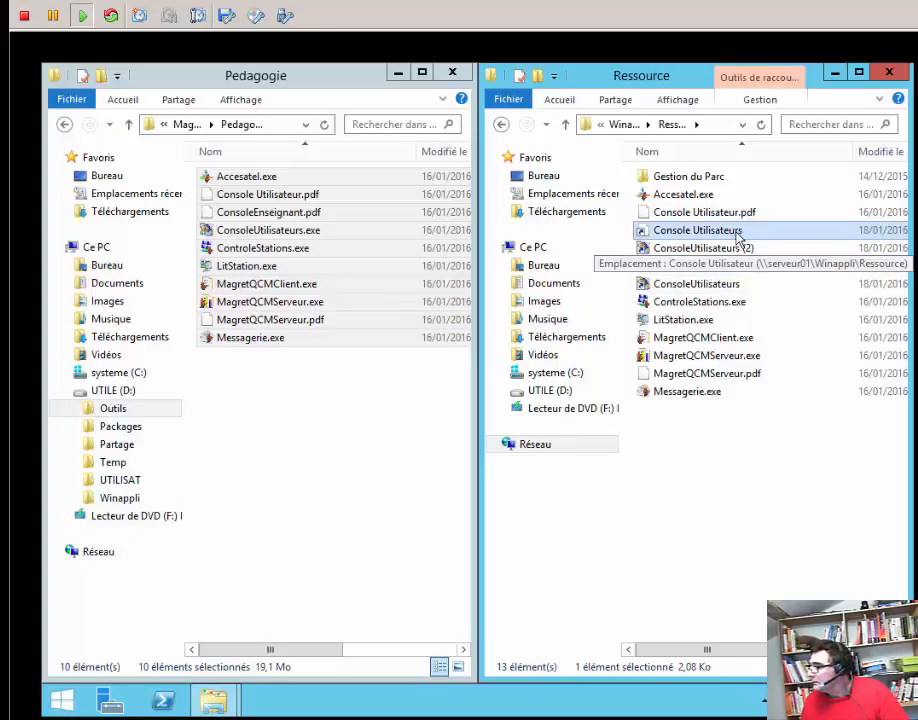
# - Prefix the name of the shortcut to the PDF with Doc, making it Doc Console Utilisateurs
pyautogui.click(690, 233)
pyautogui.click(661, 230)
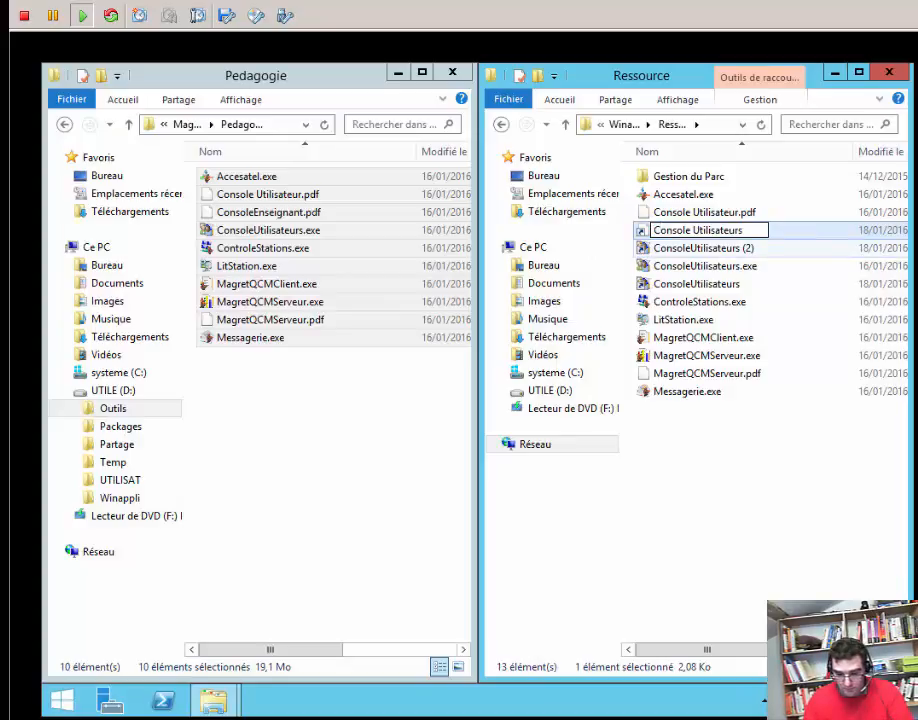
pyautogui.write('Doc')
pyautogui.press('Return')
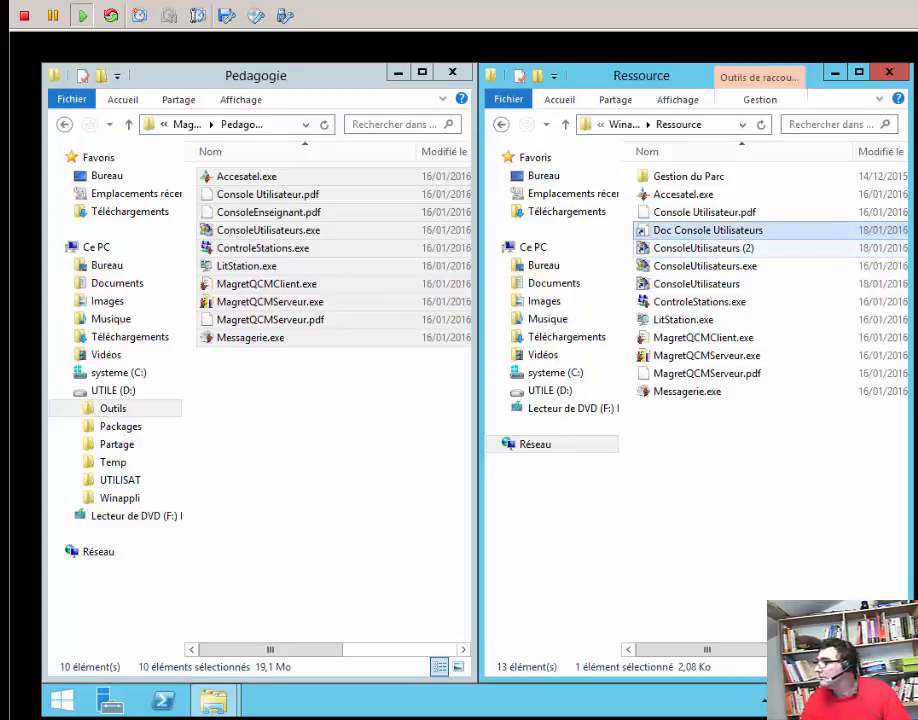
# - Copy the Doc Console Utilisateurs and ConsoleUtilisateurs (2) shortcuts into Environnement\Bureau of MOD_ELV under D:\UTILISAT\modeles, and delete the old consoleutilisateur shortcut there
pyautogui.keyDown('ctrl'); pyautogui.click(744, 250); pyautogui.keyUp('ctrl')
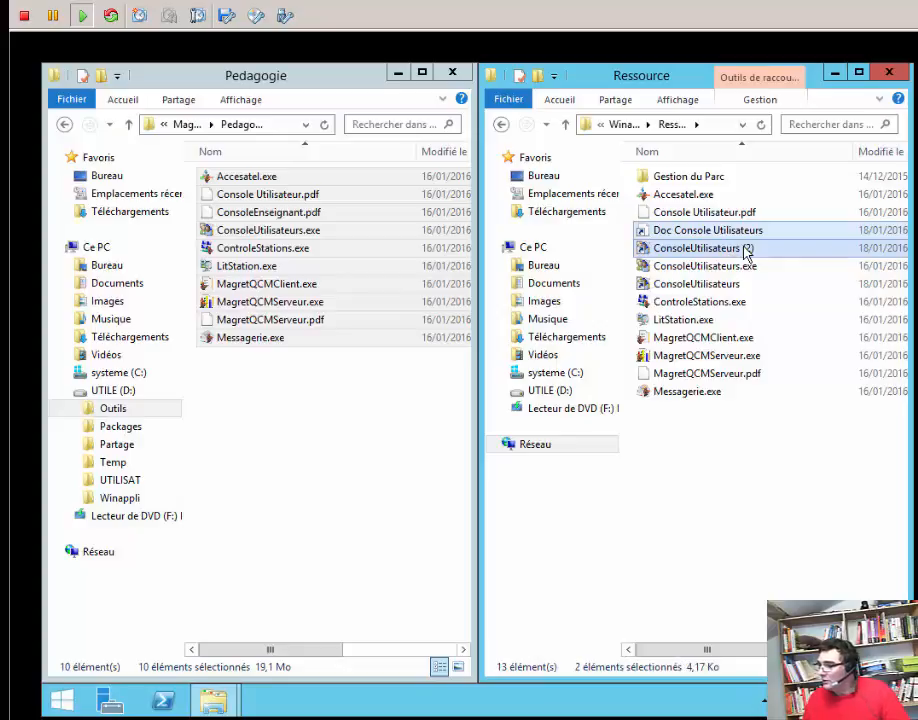
pyautogui.click(734, 126)
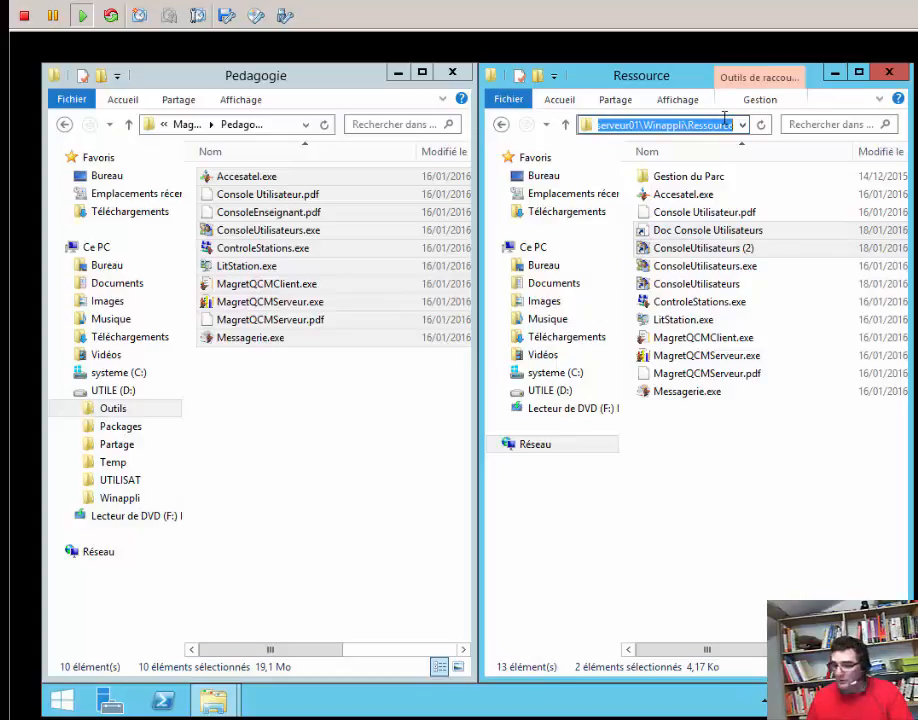
pyautogui.write('d:')
pyautogui.press('Return')
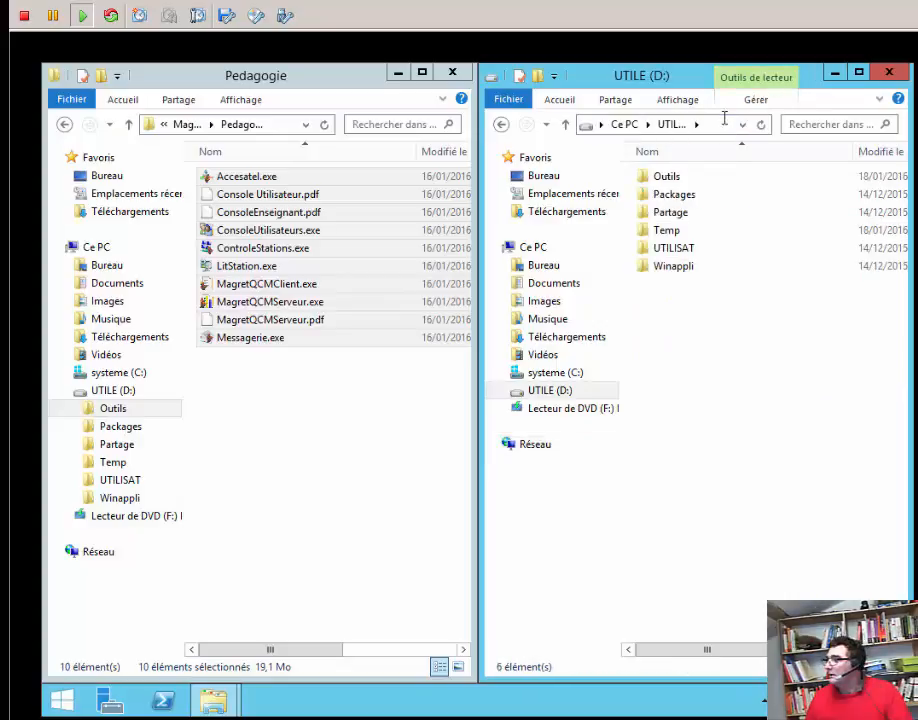
pyautogui.doubleClick(652, 250)
pyautogui.doubleClick(654, 254)
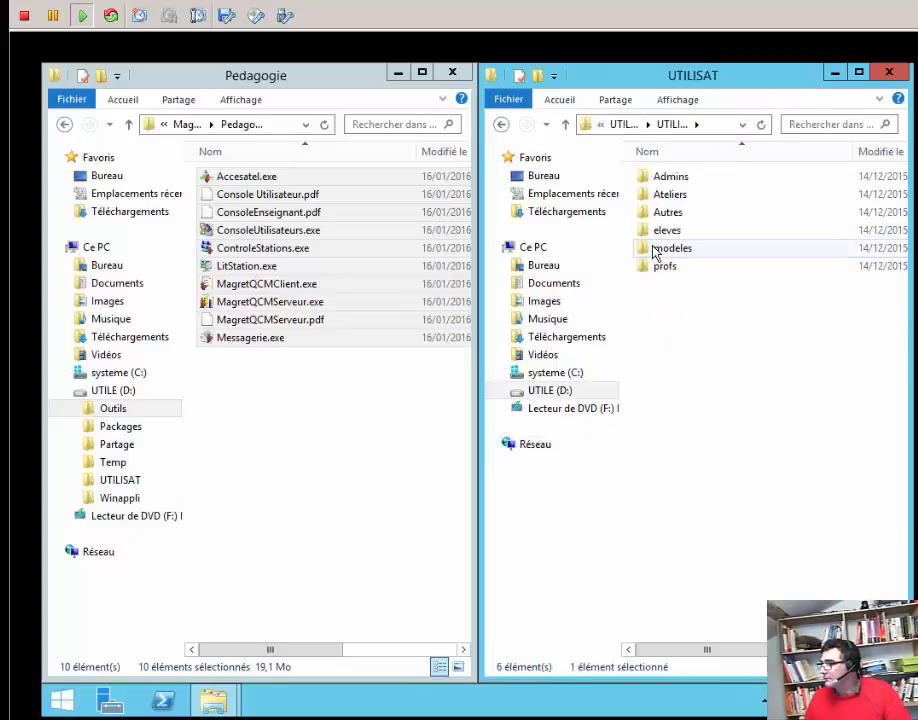
pyautogui.doubleClick(660, 179)
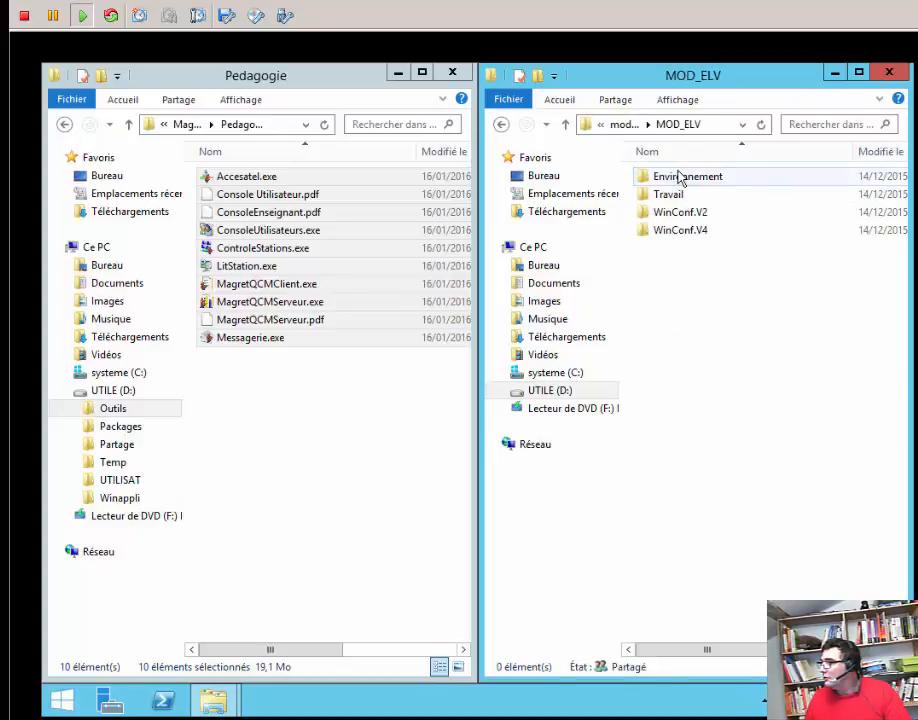
pyautogui.doubleClick(679, 180)
pyautogui.doubleClick(674, 180)
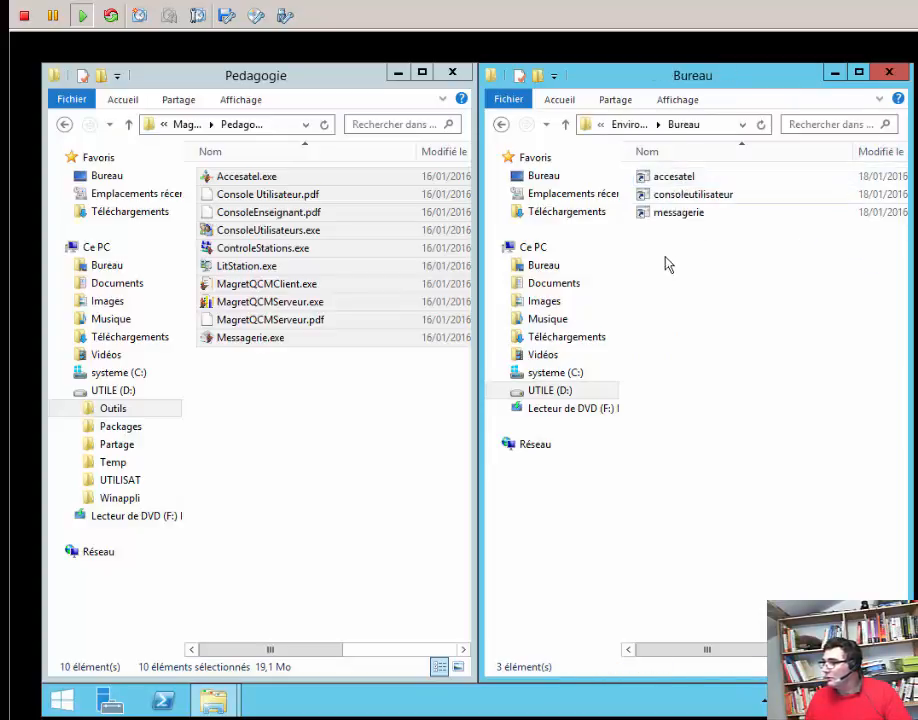
pyautogui.hotkey('ctrl', 'v')
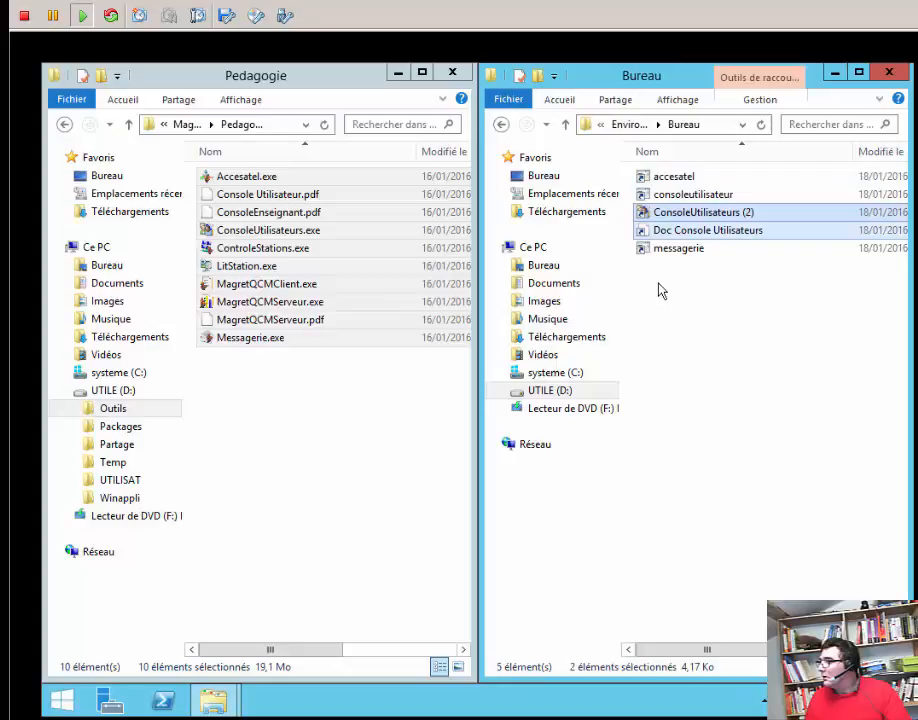
pyautogui.click(698, 198)
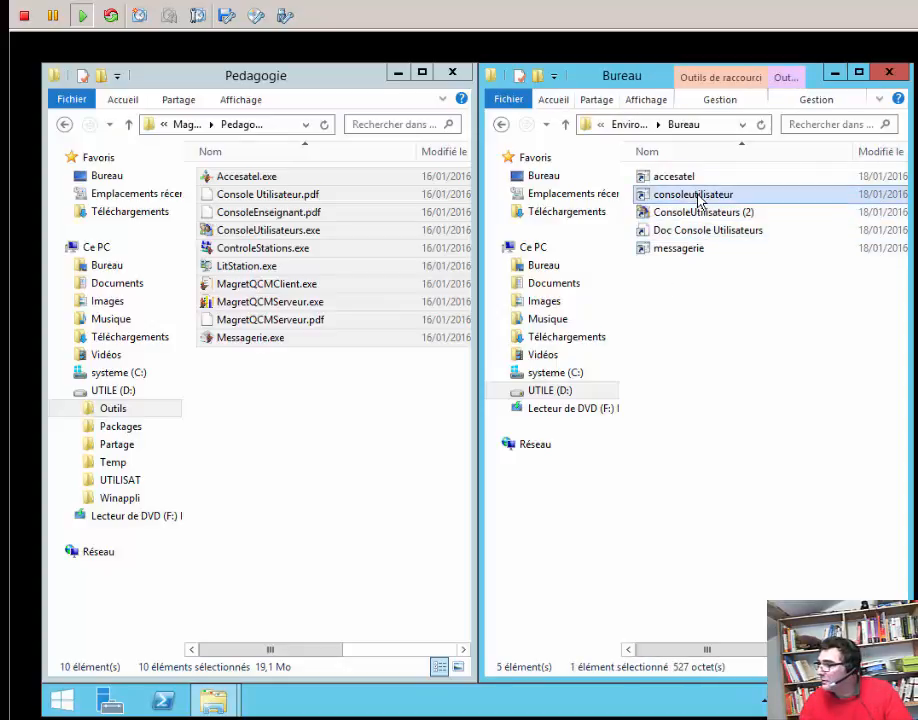
pyautogui.press('Delete')
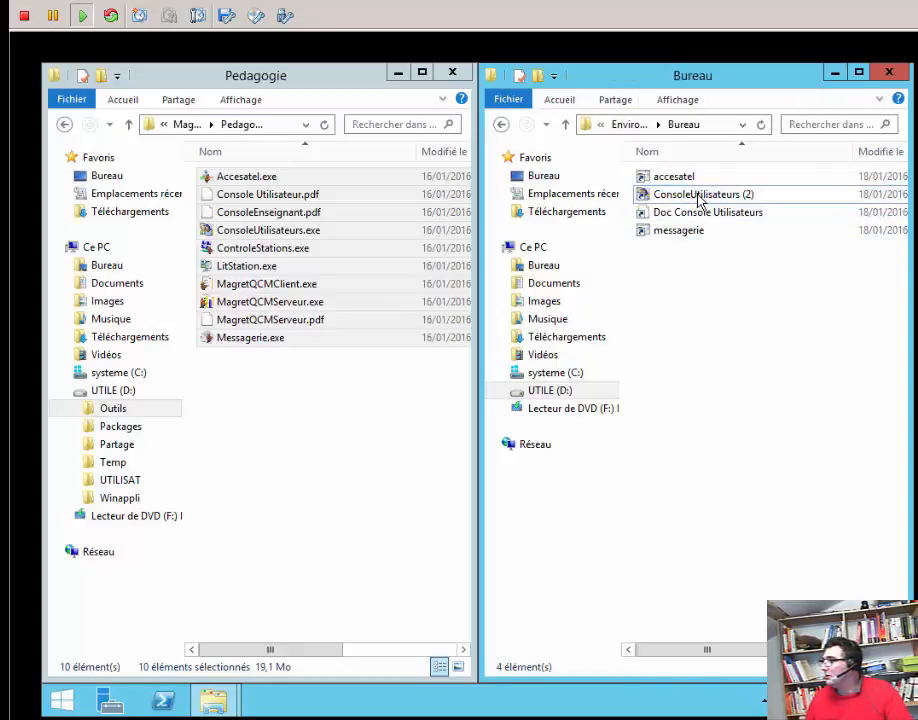
# - In the teacher model's Environnement\Bureau folder, replace the consoleenseignant shortcut with the two copied shortcuts
pyautogui.click(700, 126)
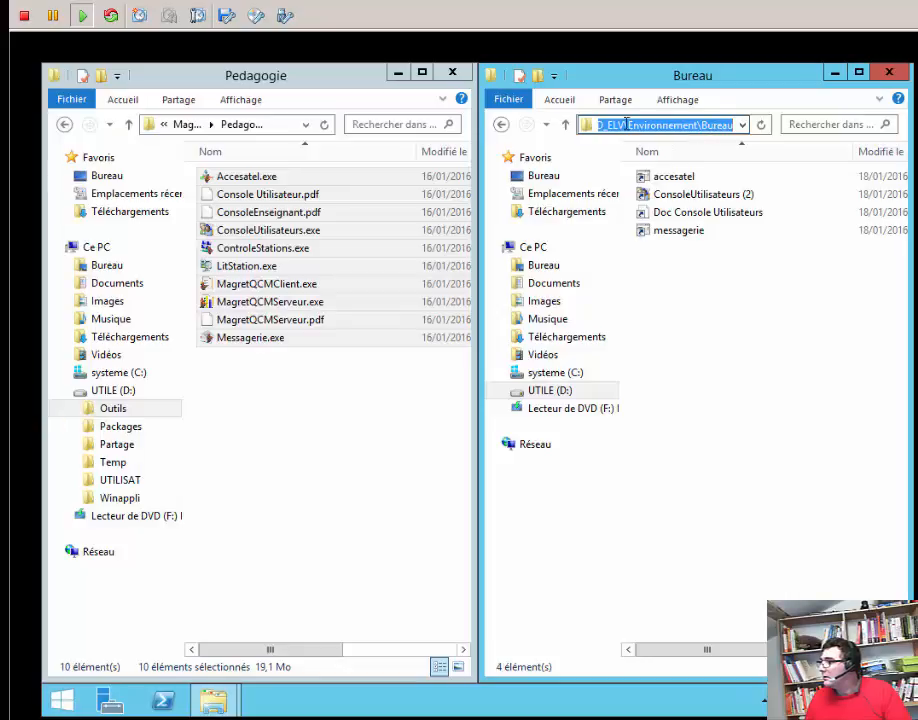
pyautogui.click(626, 124)
pyautogui.press('BackSpace')
pyautogui.press('BackSpace')
pyautogui.press('BackSpace')
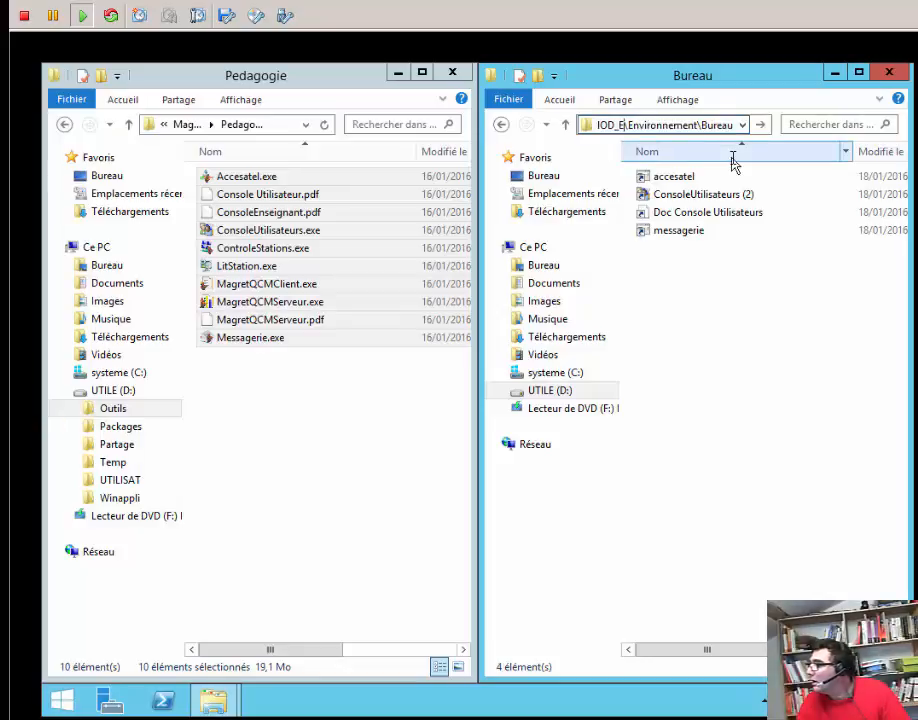
pyautogui.write('proj')
pyautogui.press('Return')
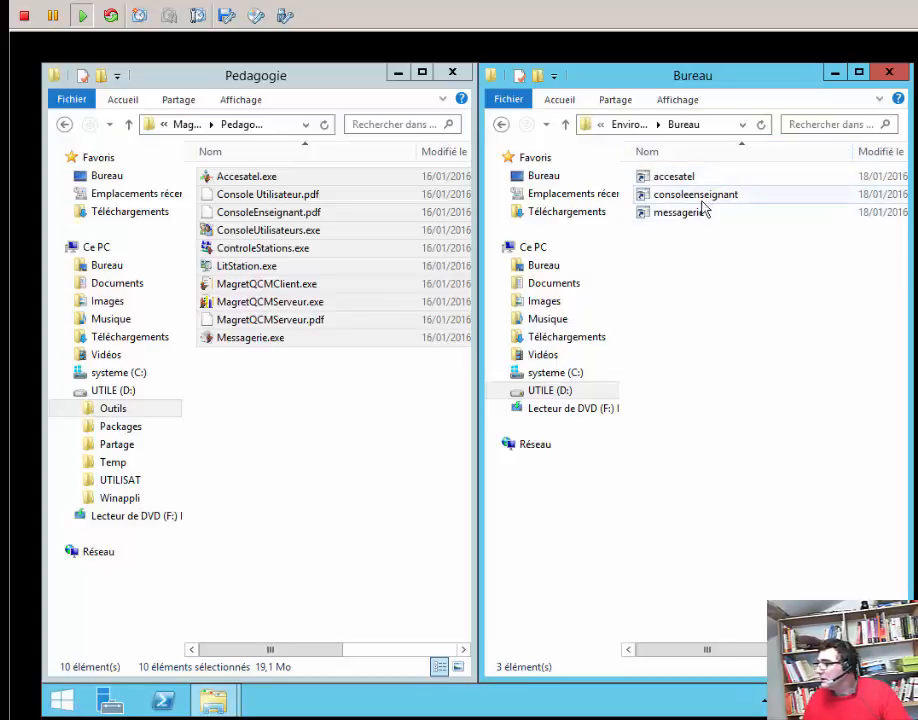
pyautogui.click(701, 200)
pyautogui.press('Delete')
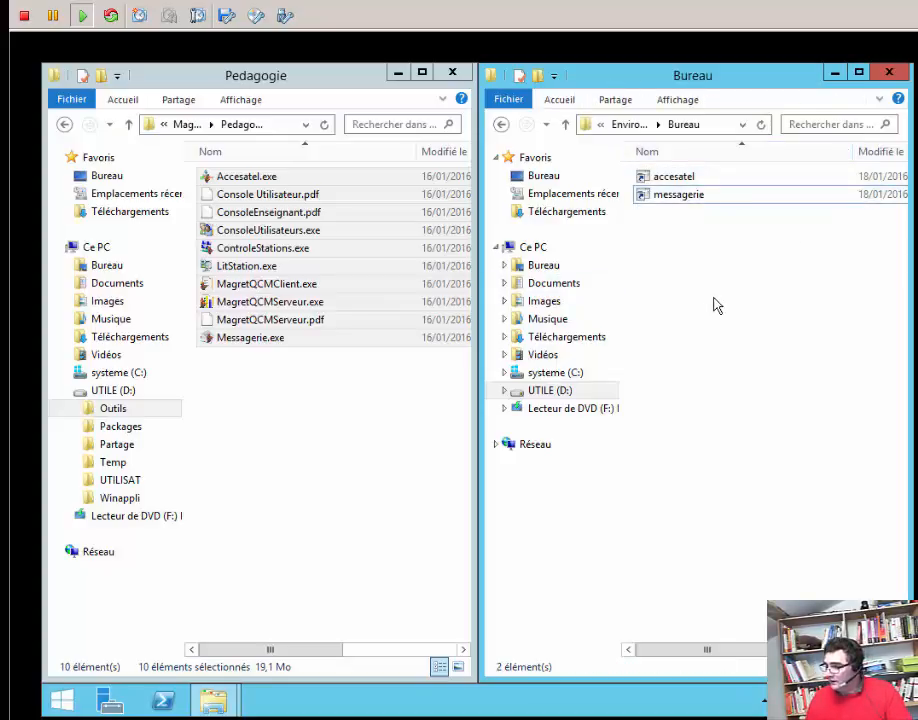
pyautogui.hotkey('ctrl', 'v')
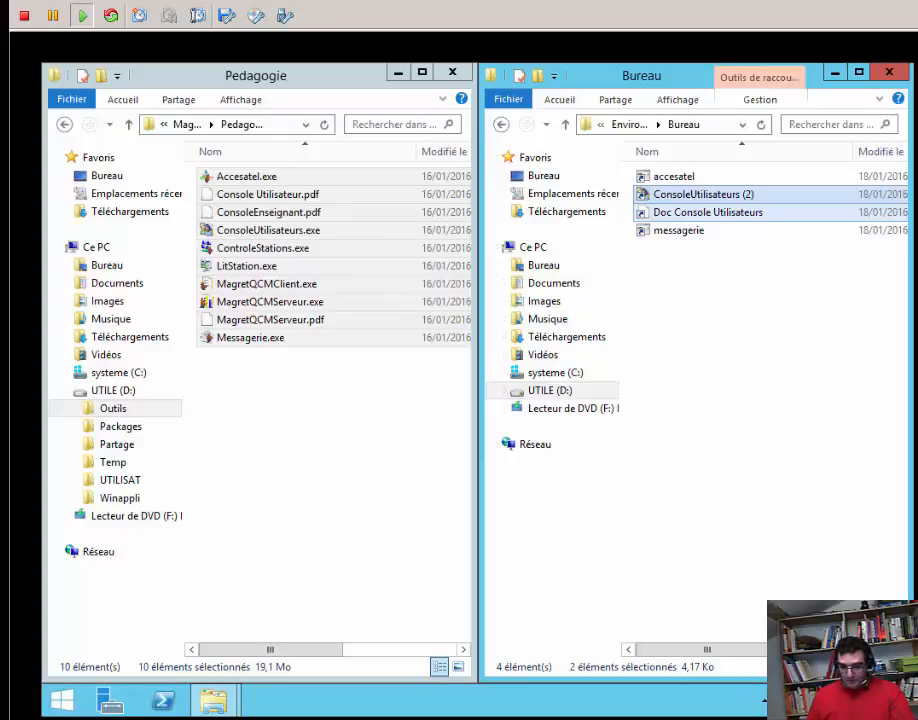
# - Switch to Snagit Editor and consult the Magret update flowchart
pyautogui.hotkey('alt', 'Tab')
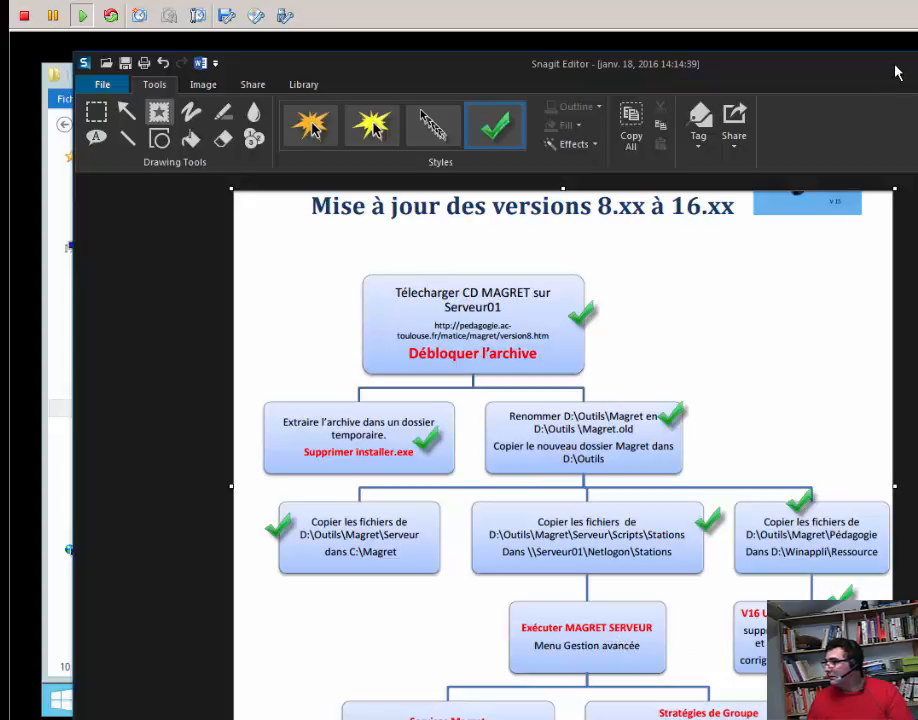
pyautogui.moveTo(897, 72); pyautogui.dragTo(886, 0)
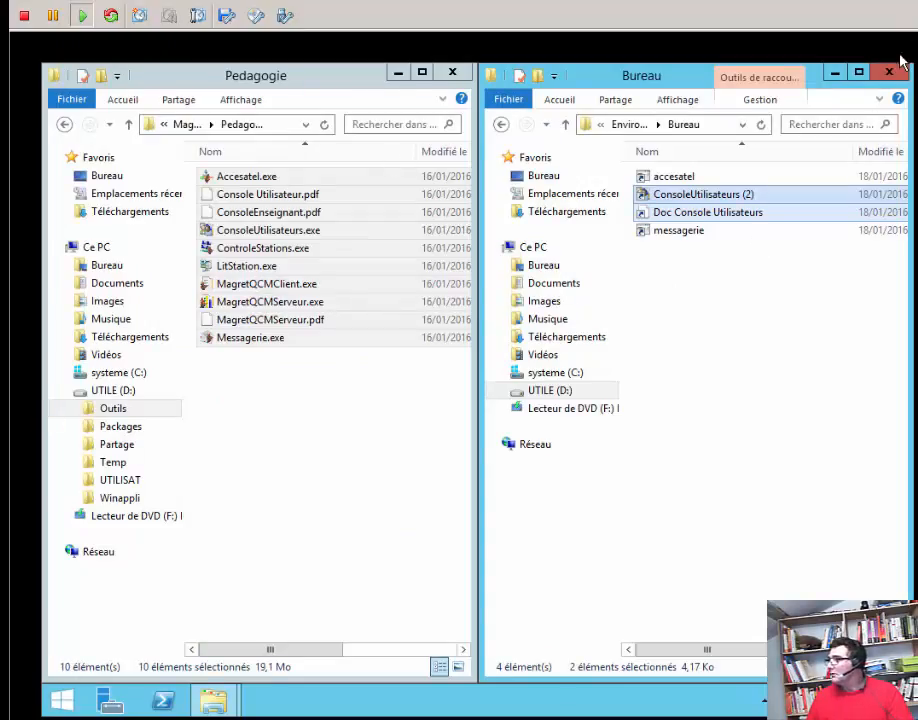
# - Close both File Explorer windows on the server and launch Magret Serveur from the desktop
pyautogui.click(892, 70)
pyautogui.click(453, 73)
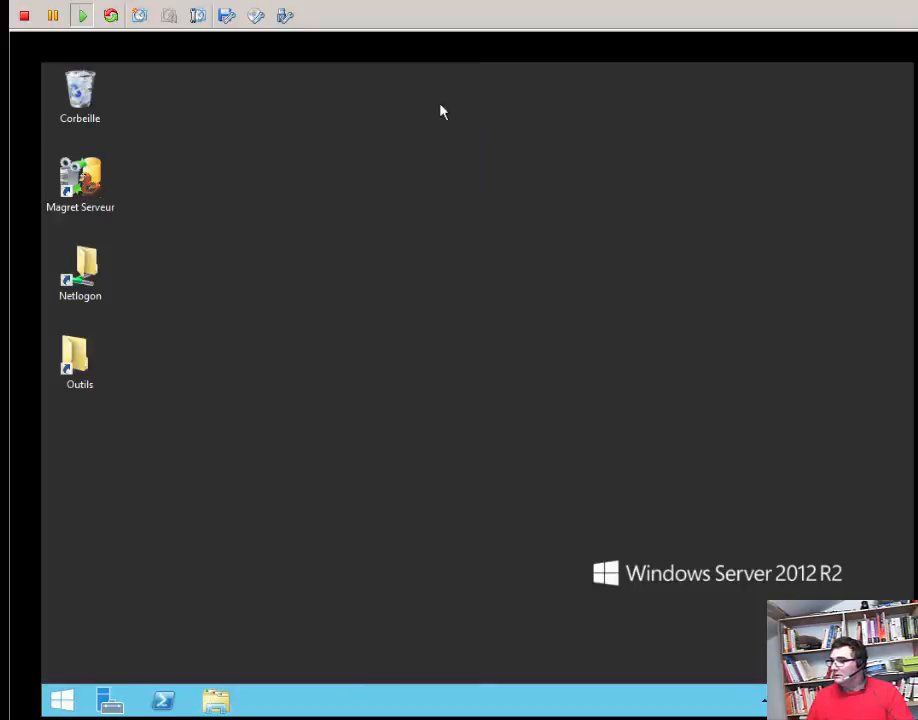
pyautogui.click(82, 180)
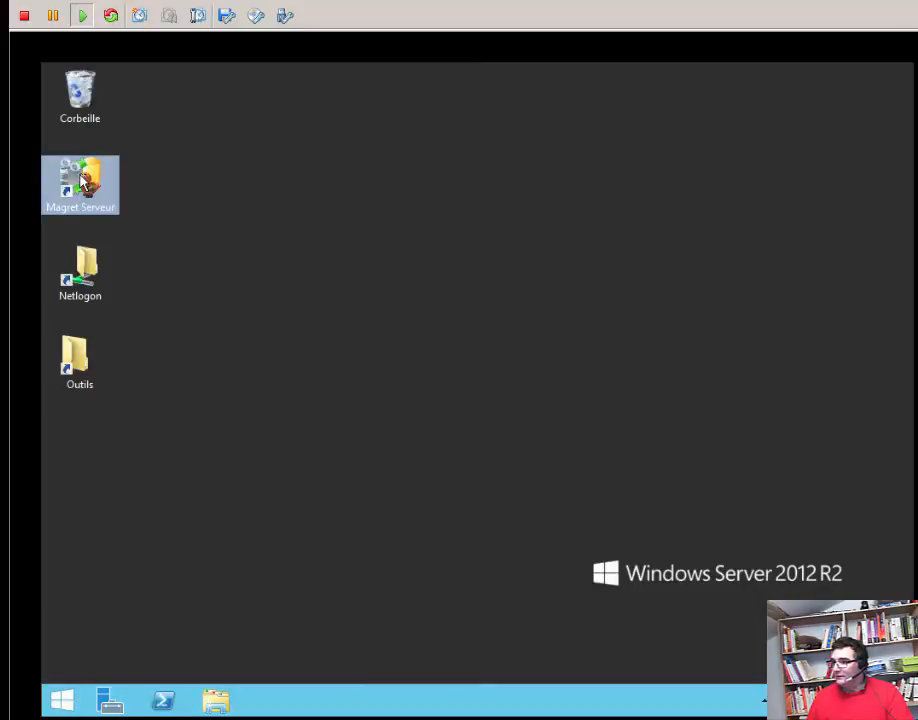
pyautogui.doubleClick(82, 180)
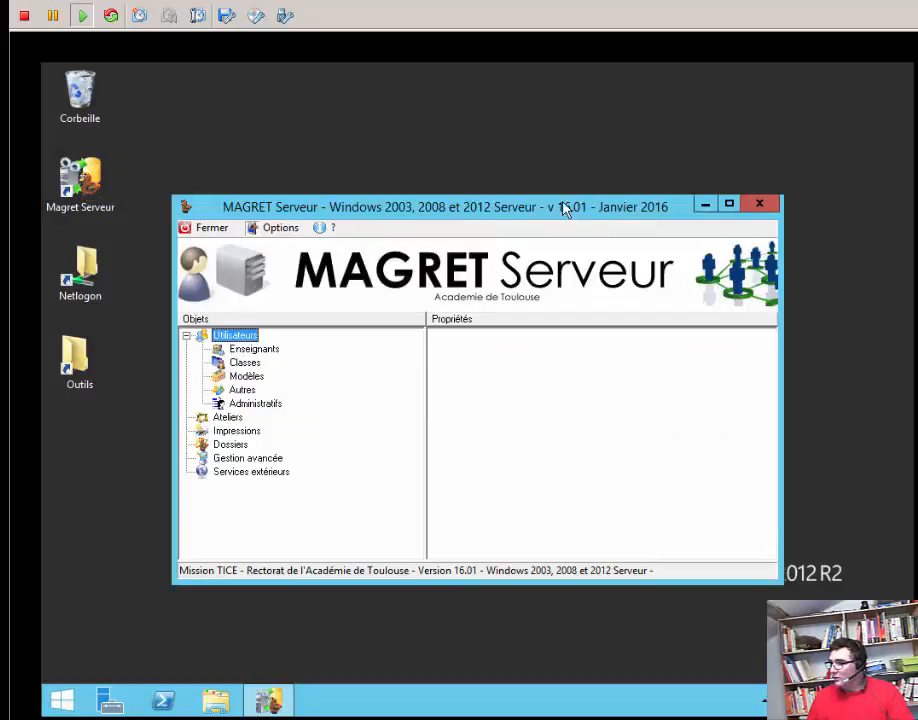
# - Check the version numbers of all Magret modules, including SrvAtellWeb.exe and SrvLogPwd.exe, and close the list
pyautogui.click(320, 227)
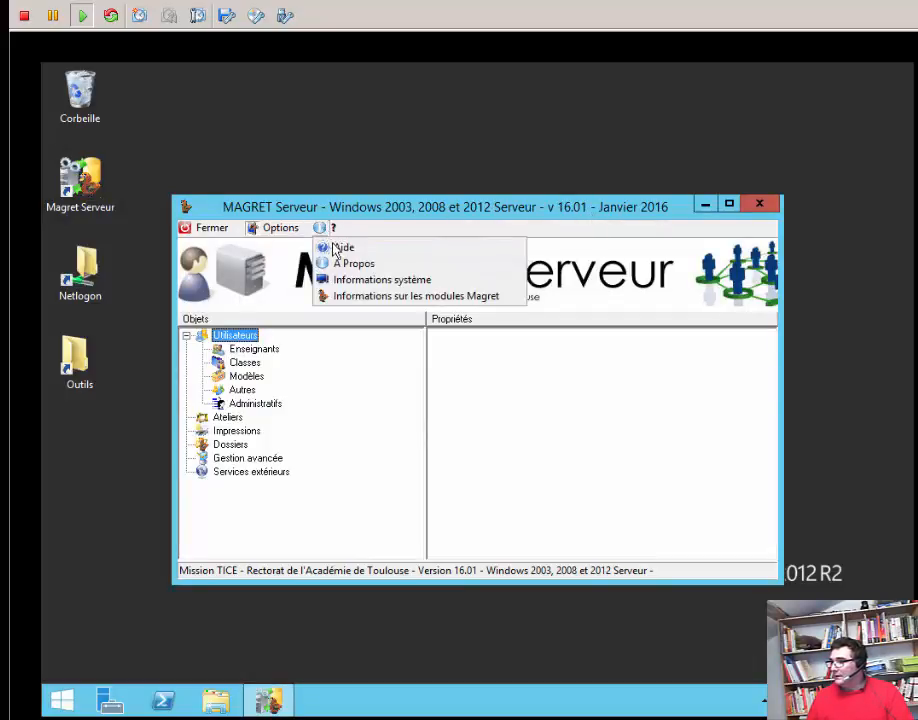
pyautogui.click(358, 297)
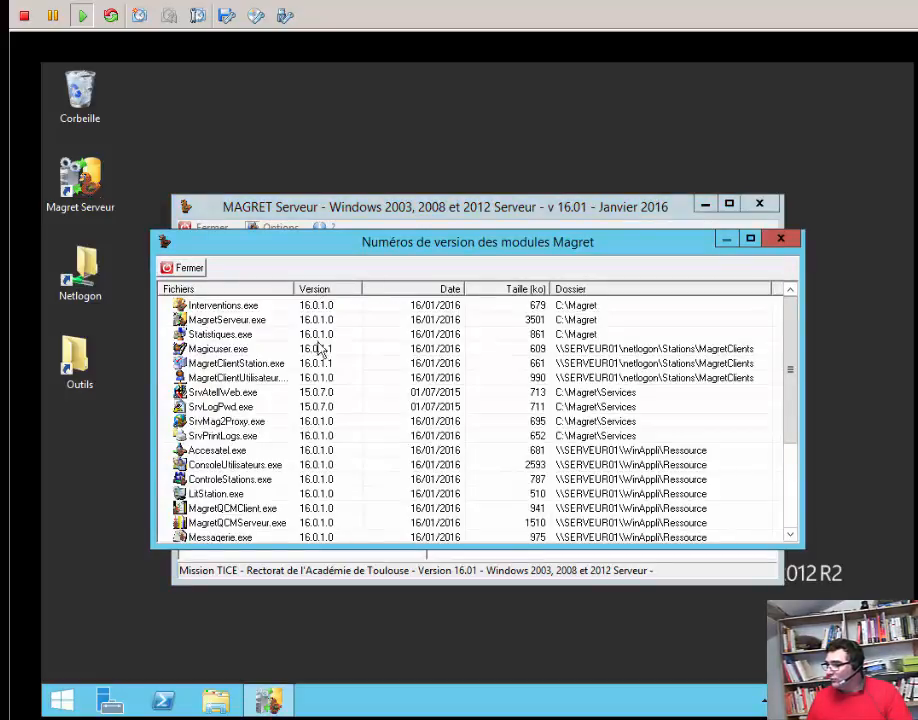
pyautogui.scroll(-3, 318, 492)
pyautogui.scroll(3, 333, 527)
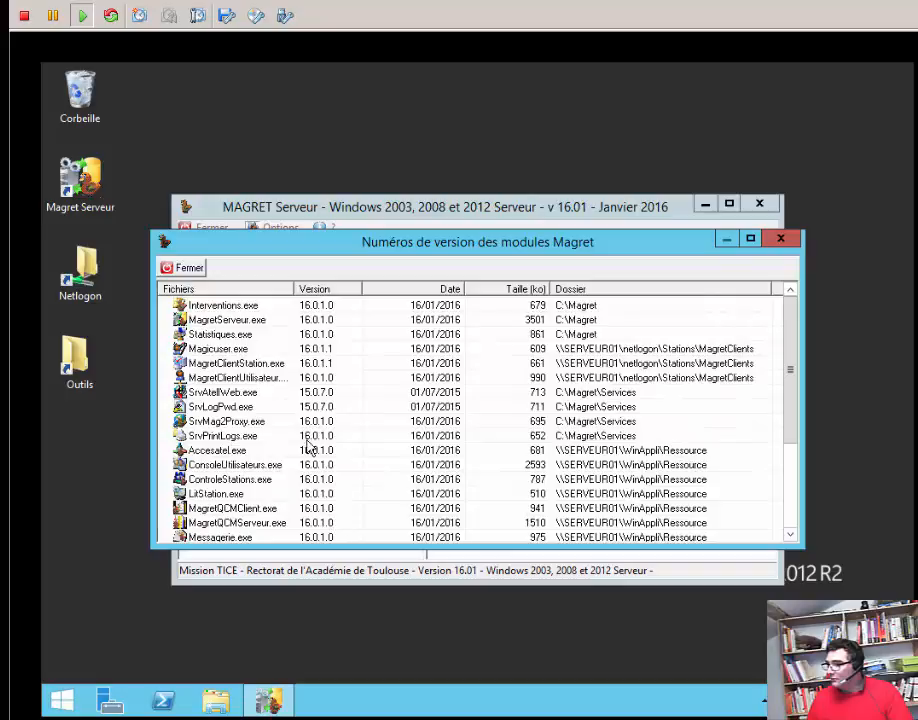
pyautogui.click(224, 393)
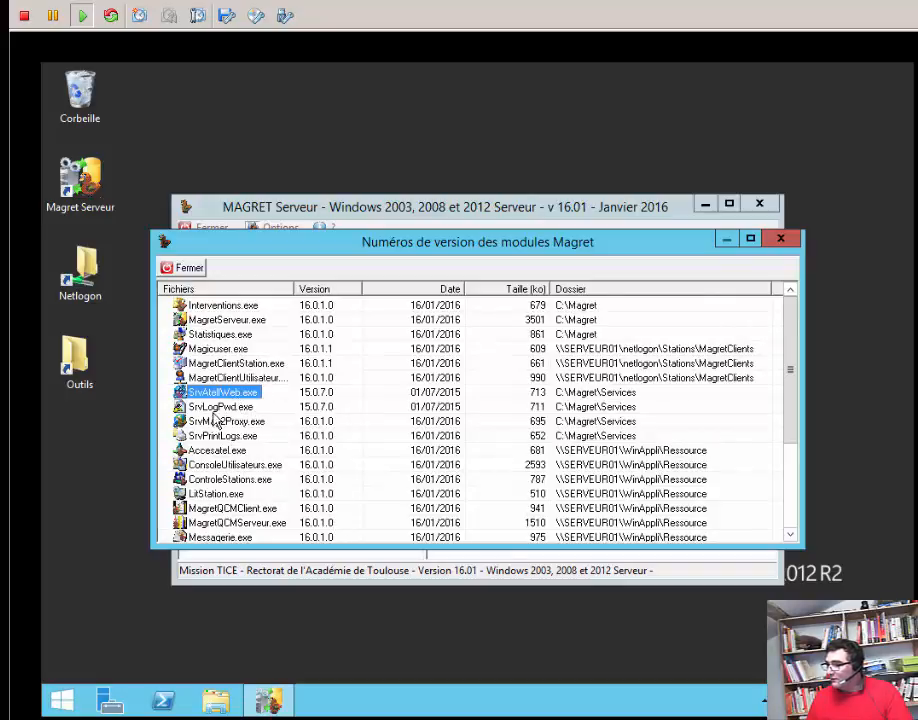
pyautogui.click(211, 408)
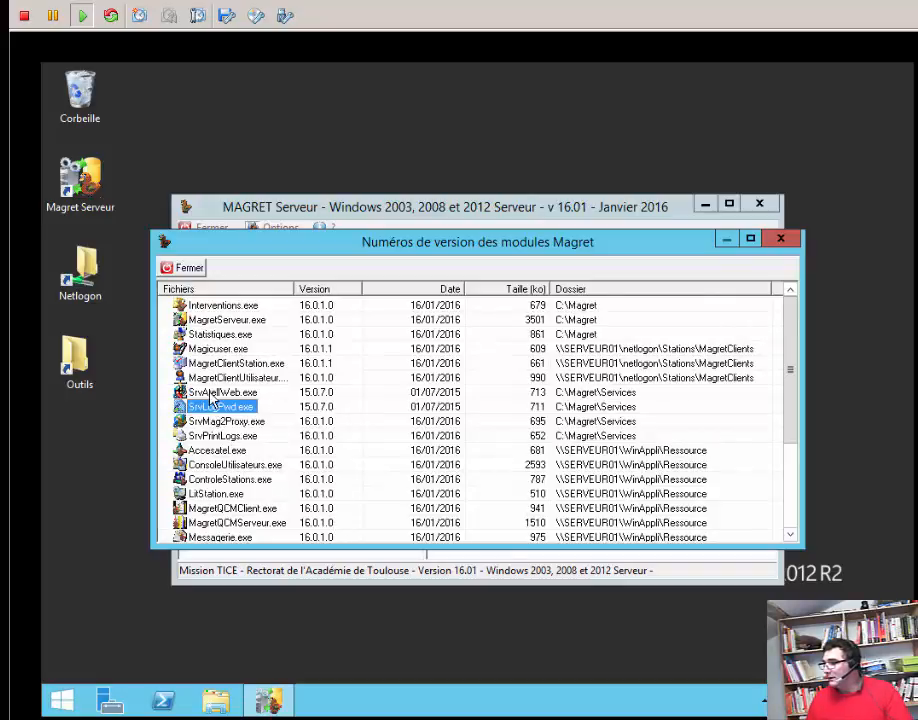
pyautogui.scroll(-3, 367, 410)
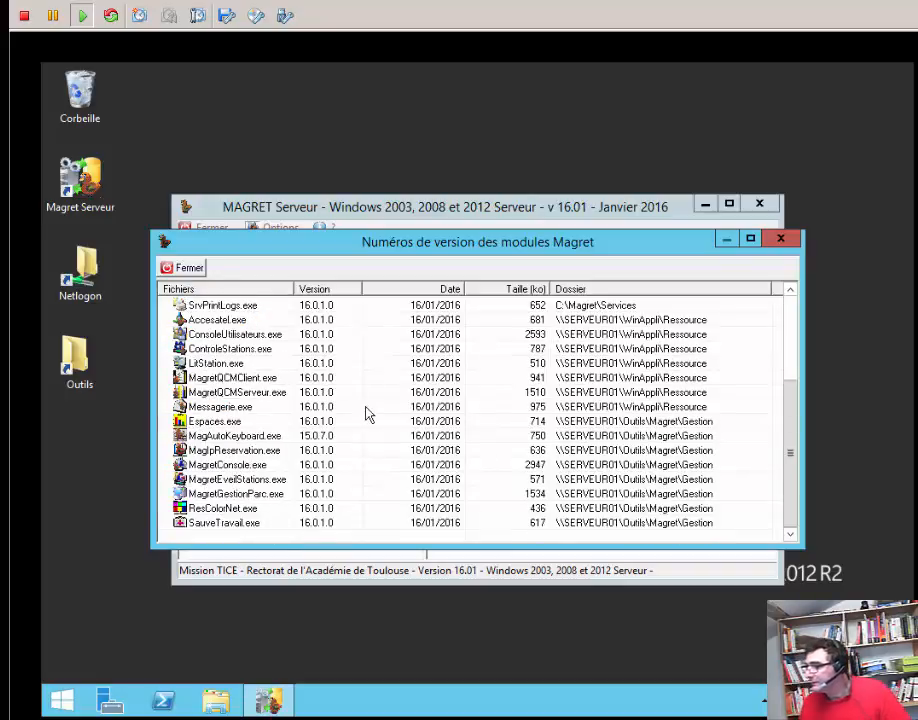
pyautogui.click(790, 240)
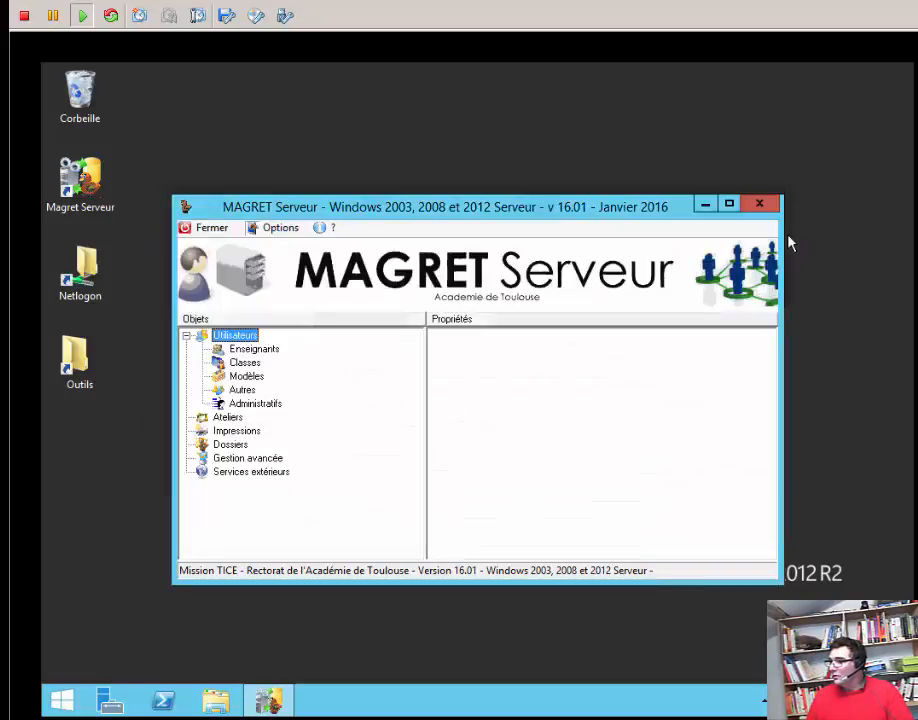
# - Maximize the MAGRET Serveur window and expand the Gestion avancée branch
pyautogui.doubleClick(437, 208)
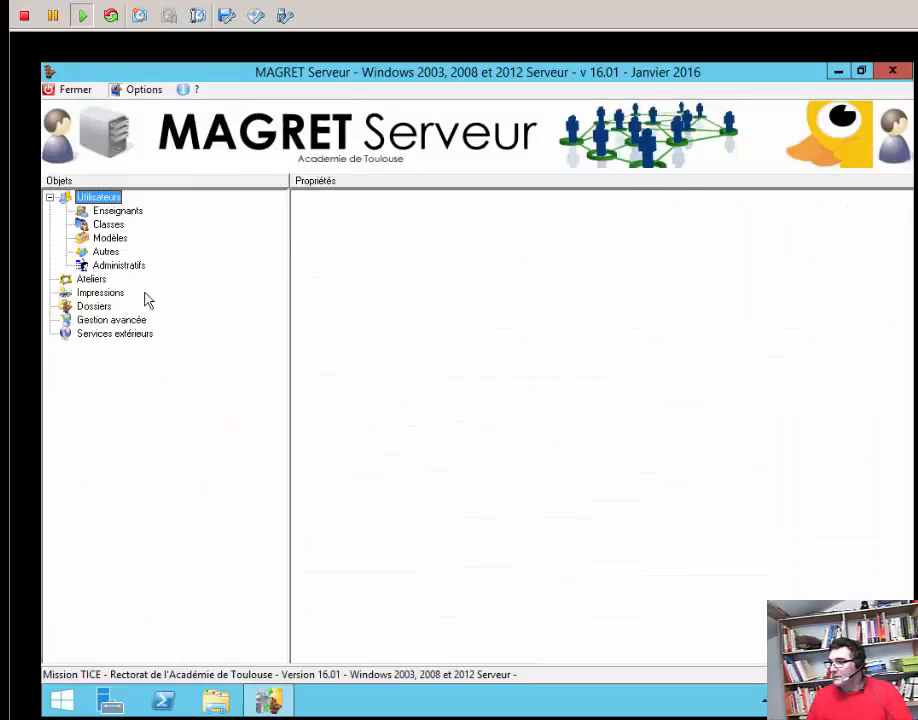
pyautogui.click(110, 321)
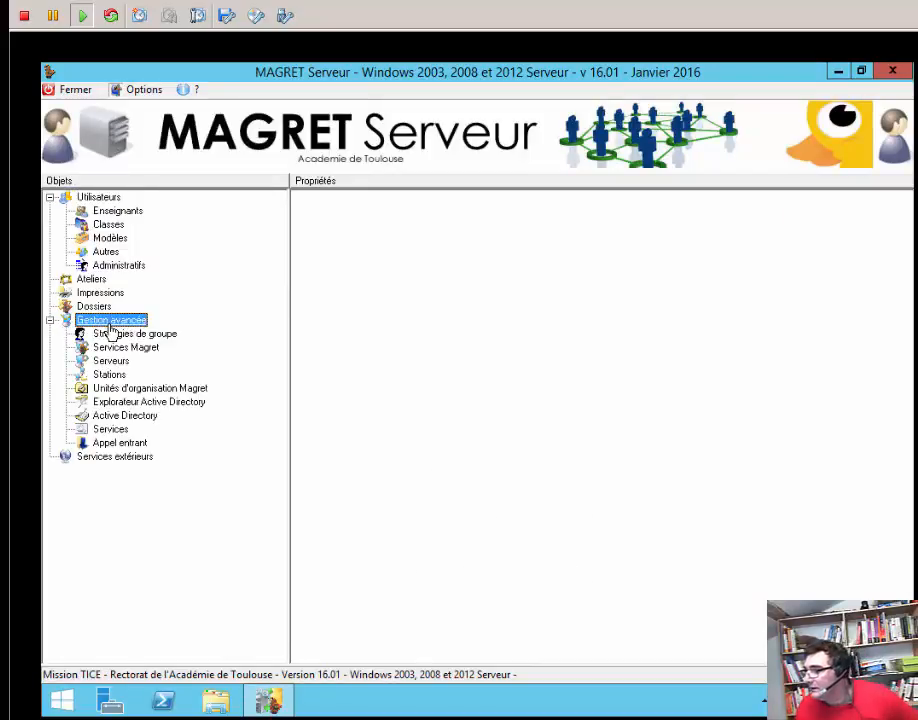
# - Update the MAGRET-SrvAtellWeb service from Services Magret using SrvAtellWeb.exe in the Services folder
pyautogui.click(115, 348)
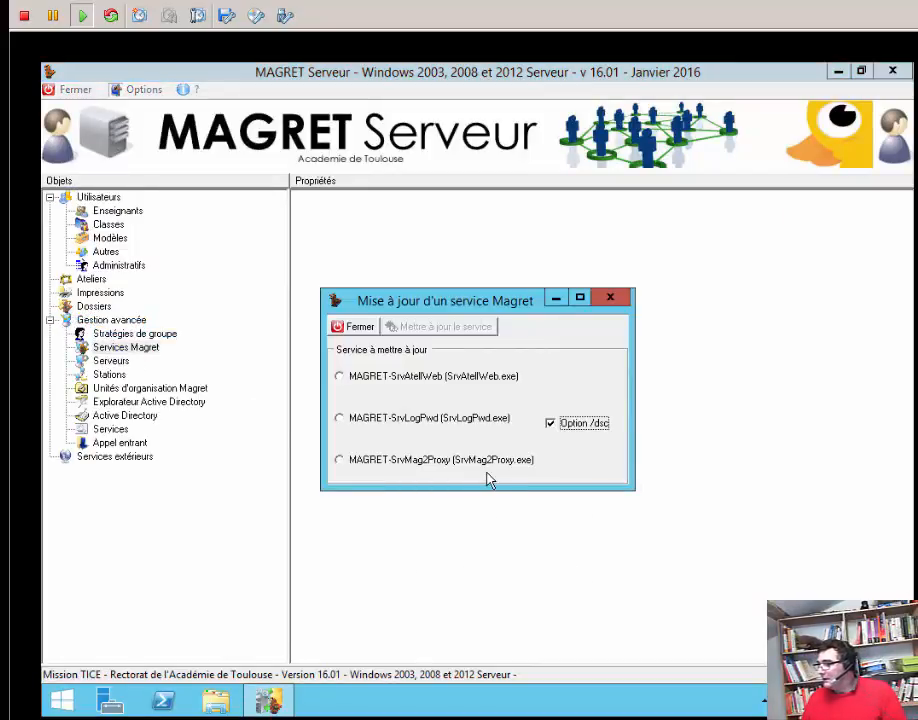
pyautogui.click(357, 380)
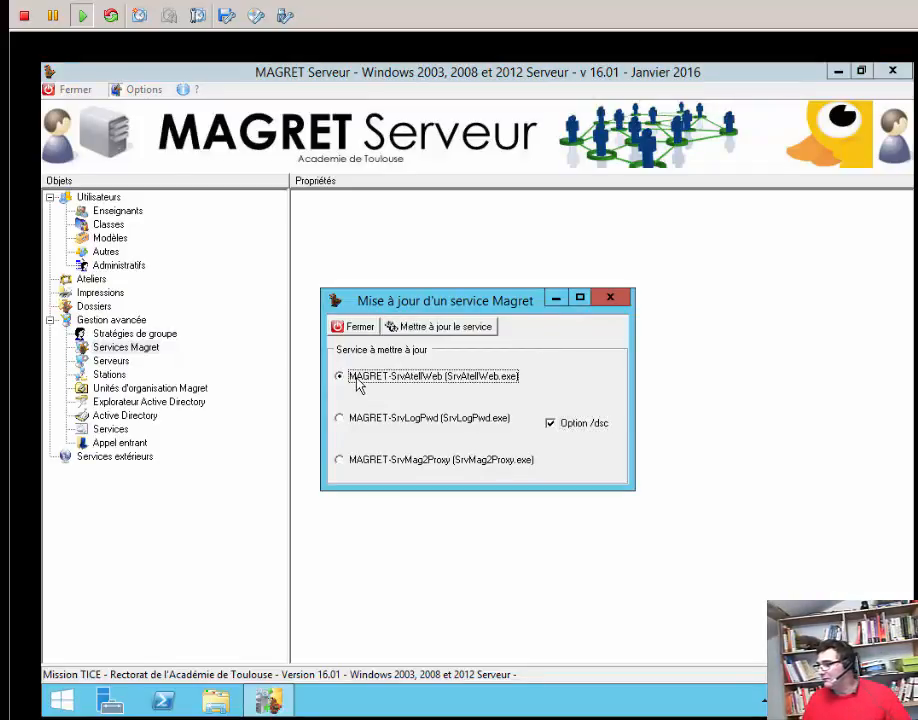
pyautogui.click(459, 328)
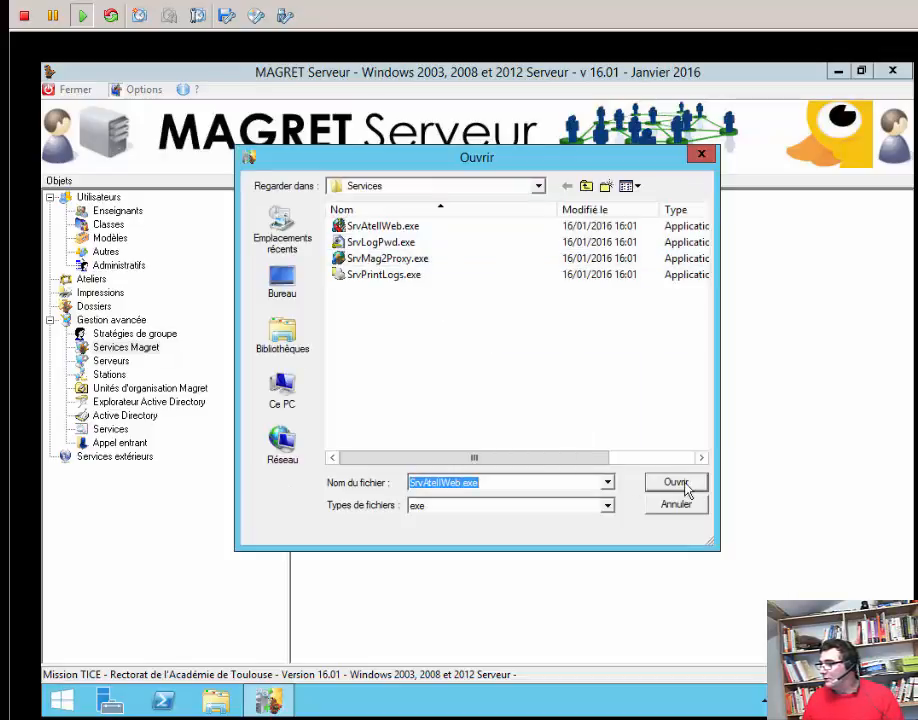
pyautogui.click(684, 487)
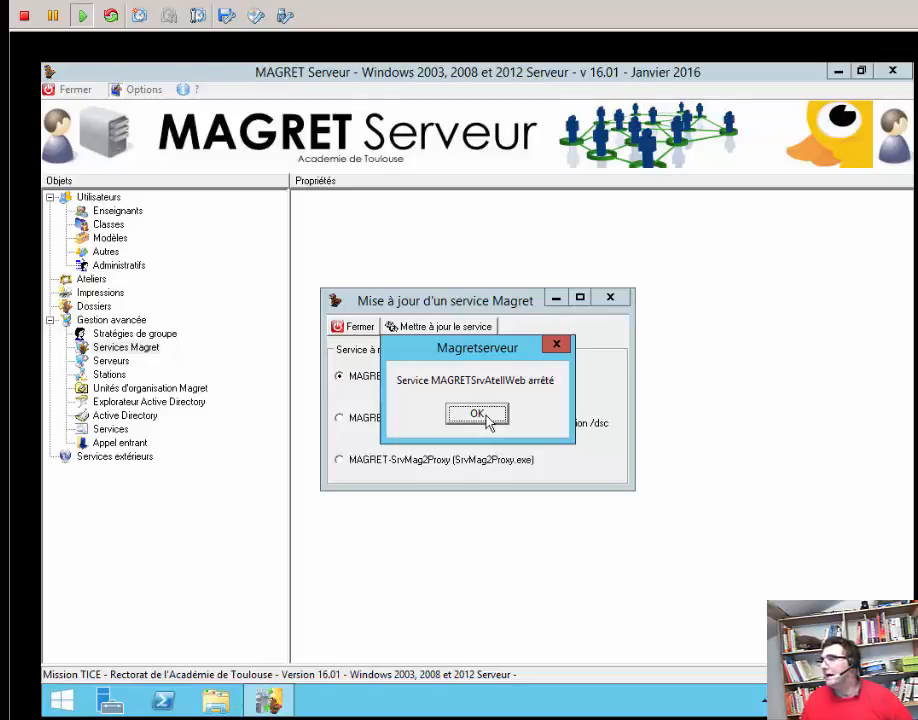
pyautogui.click(480, 418)
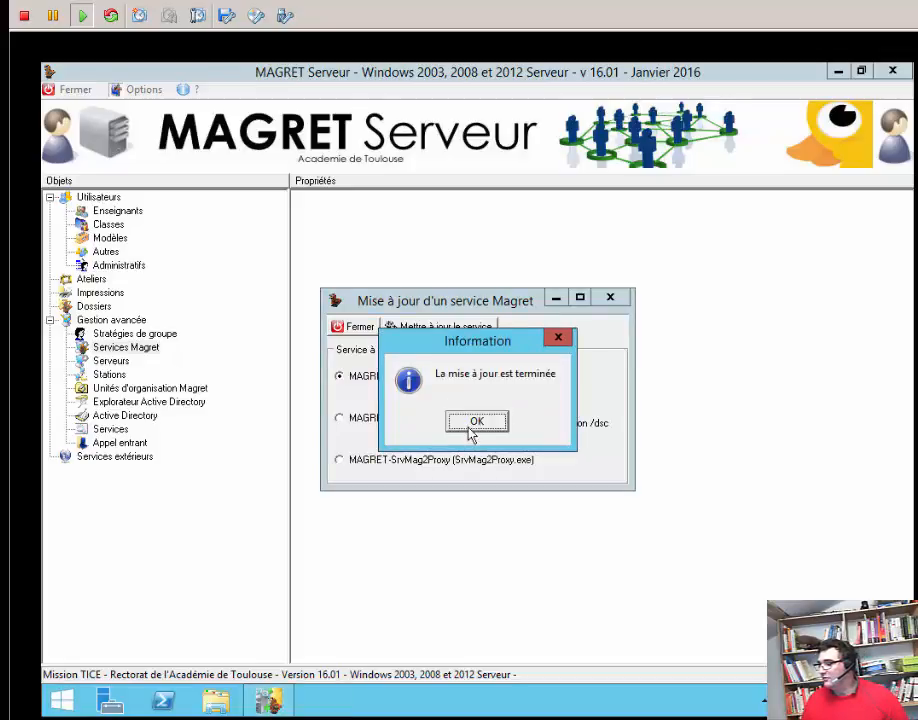
pyautogui.click(472, 424)
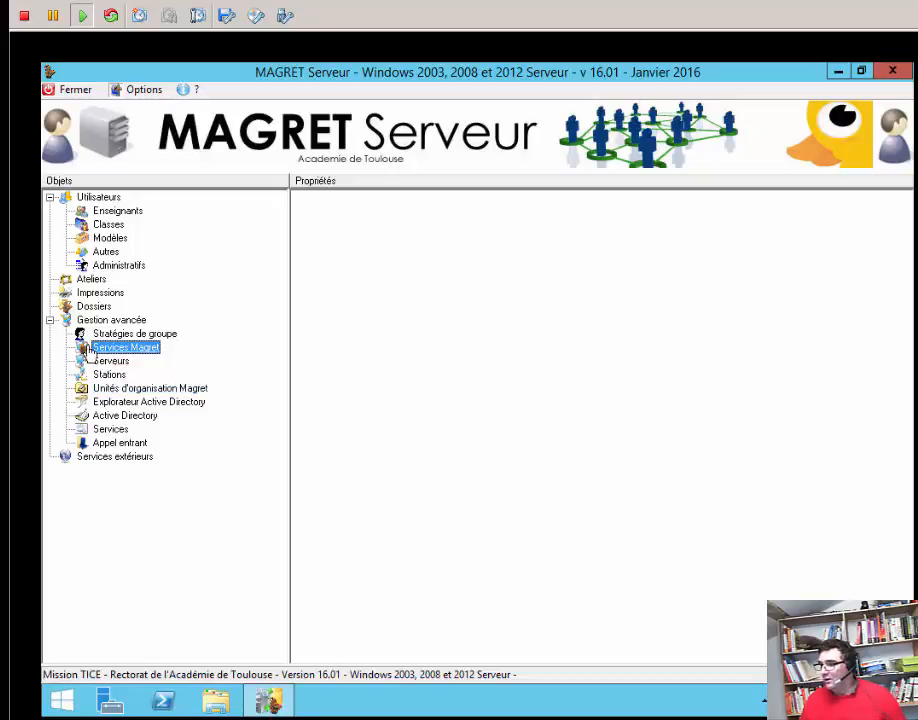
# - Update the MAGRET-SrvLogPwd service using SrvLogPwd.exe from the Services folder
pyautogui.doubleClick(141, 350)
pyautogui.click(416, 419)
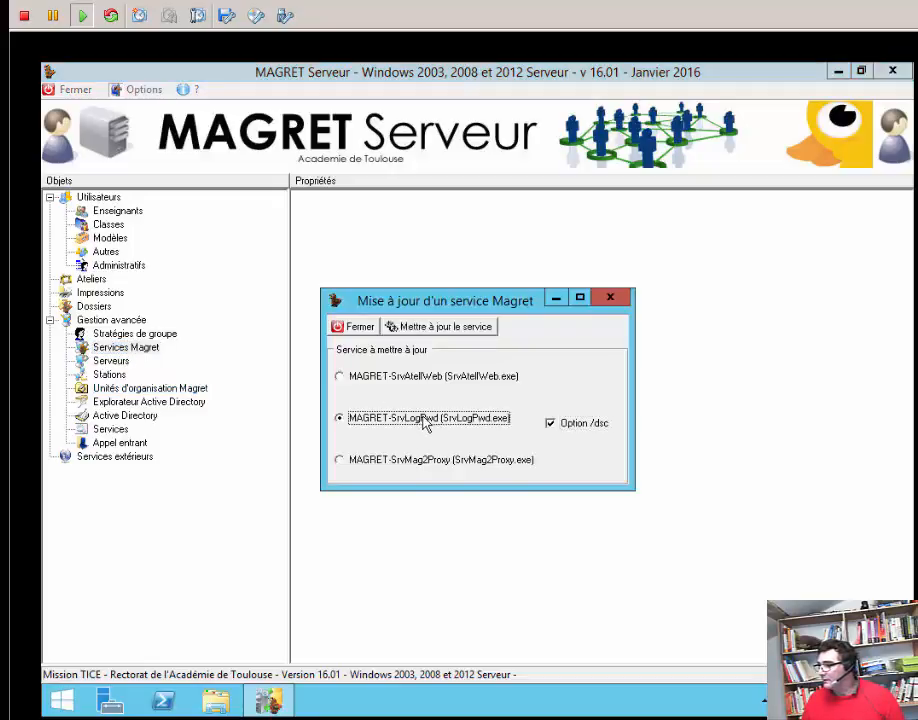
pyautogui.click(453, 327)
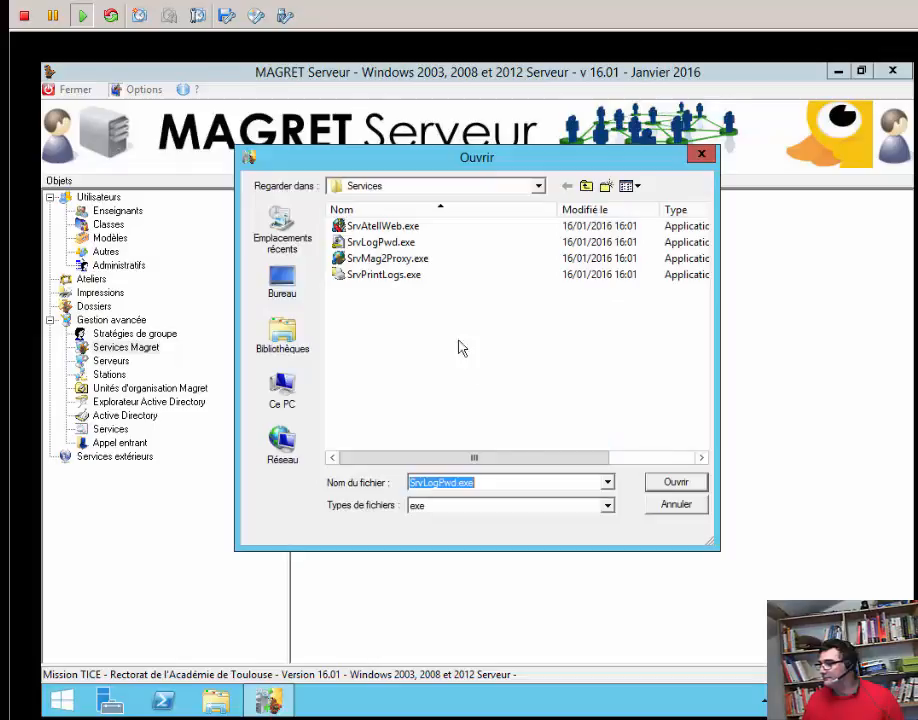
pyautogui.click(676, 483)
pyautogui.click(503, 418)
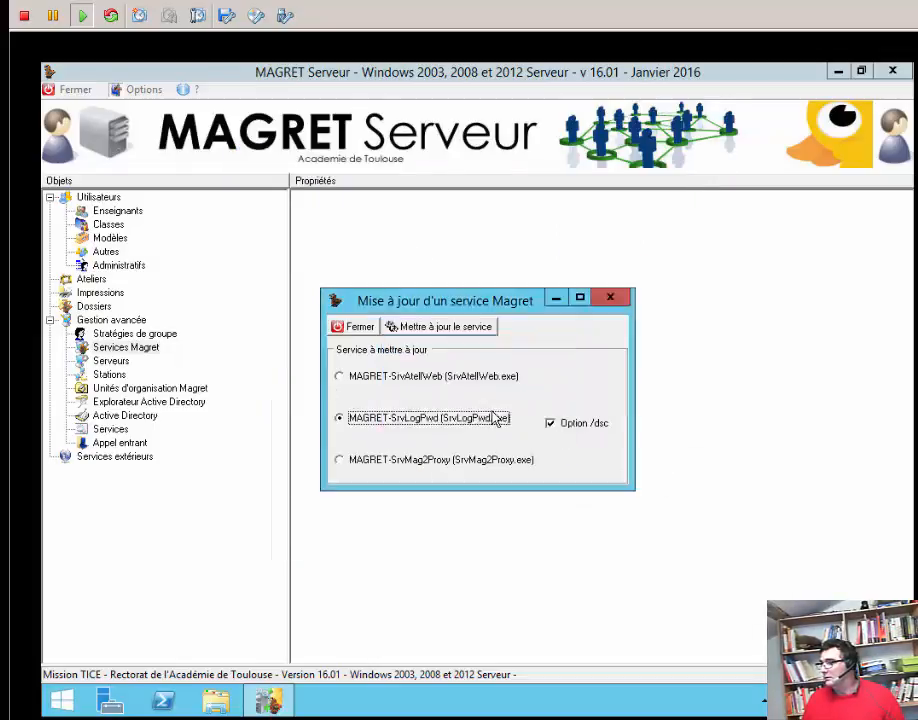
pyautogui.click(495, 425)
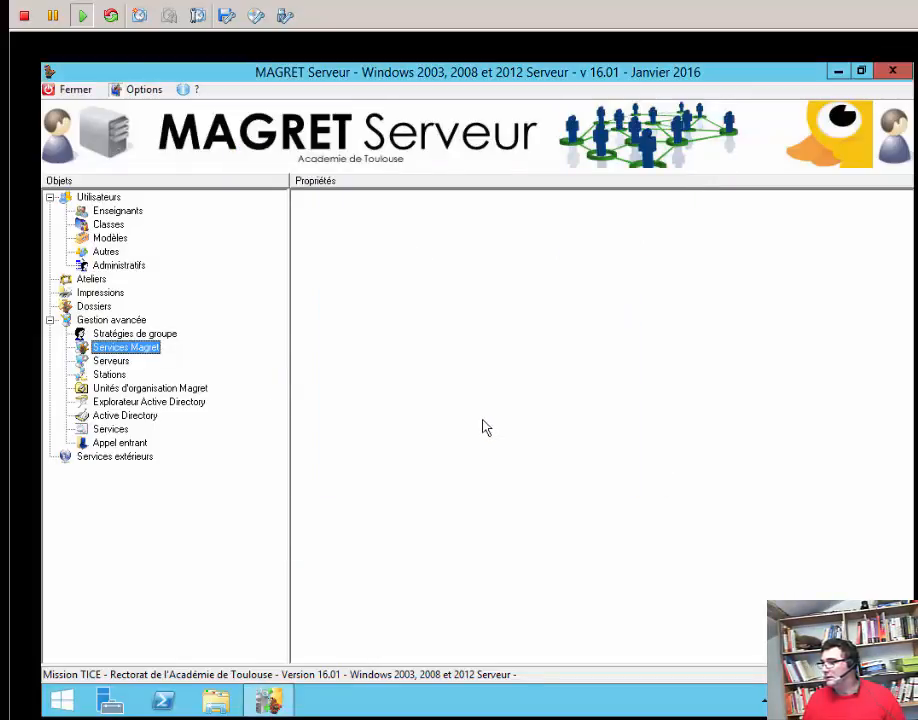
# - Restart MAGRET Serveur and check the version numbers of the Magret modules, including the services such as SrvPrintLogs.exe
pyautogui.click(892, 72)
pyautogui.doubleClick(93, 181)
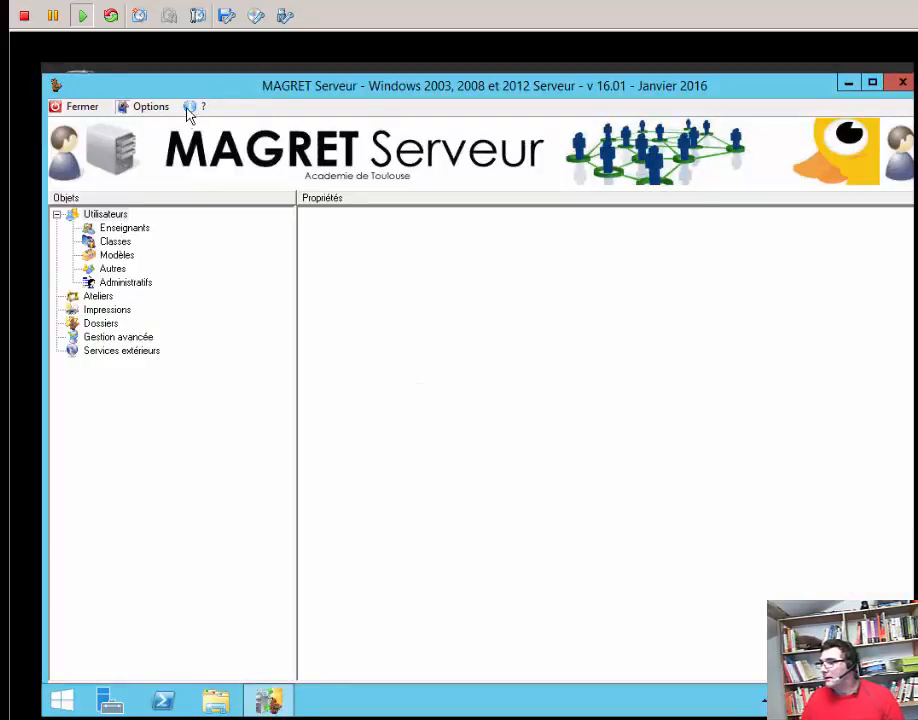
pyautogui.click(189, 107)
pyautogui.click(225, 176)
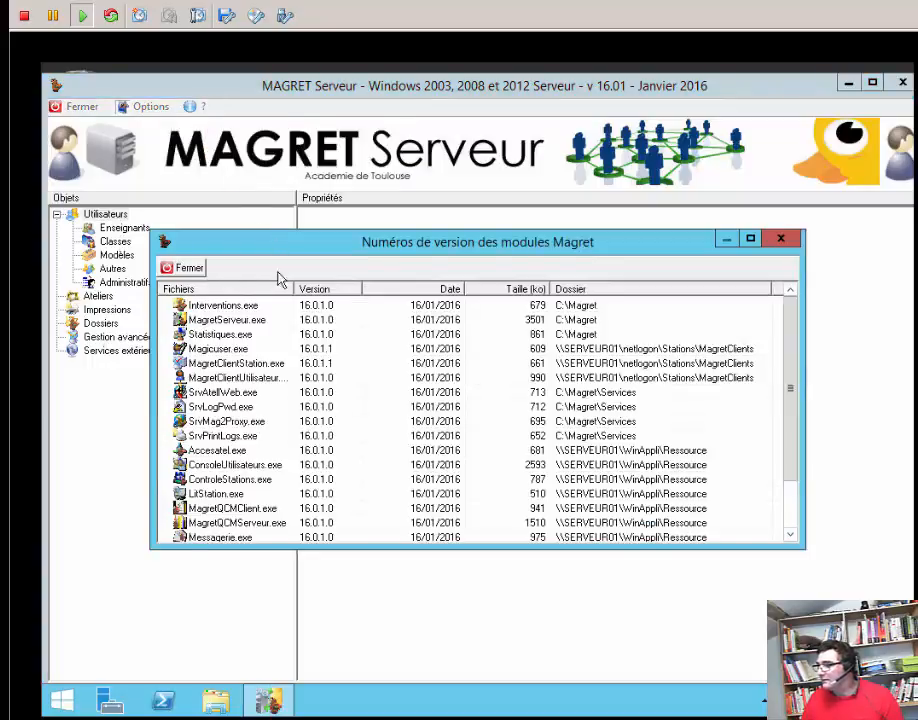
pyautogui.scroll(-3, 238, 479)
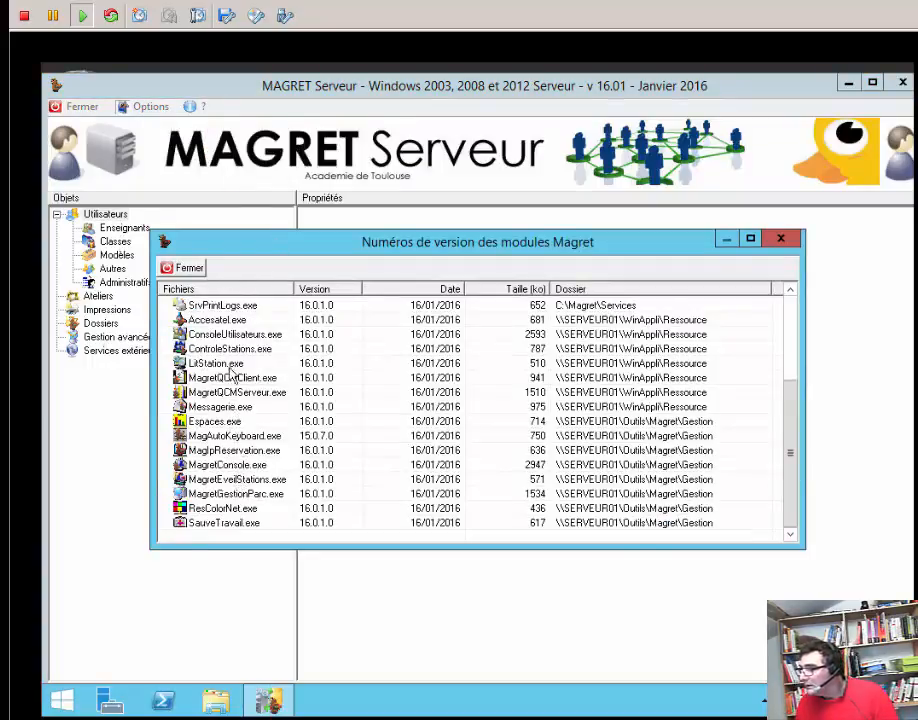
pyautogui.click(220, 305)
pyautogui.scroll(2, 224, 405)
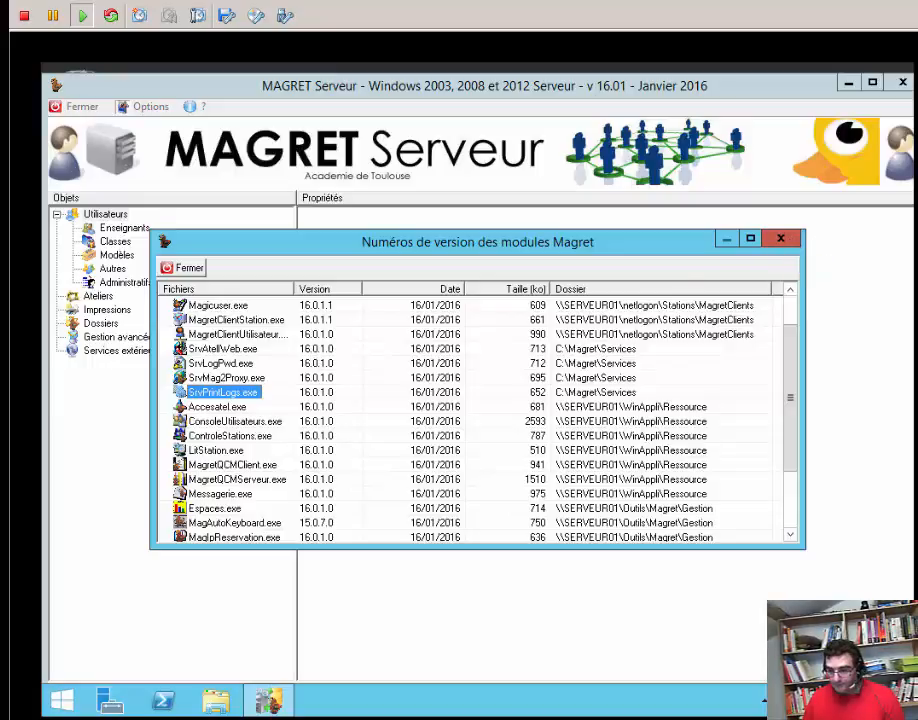
# - Consult the Magret update flowchart in Snagit Editor, return to MAGRET Serveur and close the module version list
pyautogui.hotkey('alt', 'Tab')
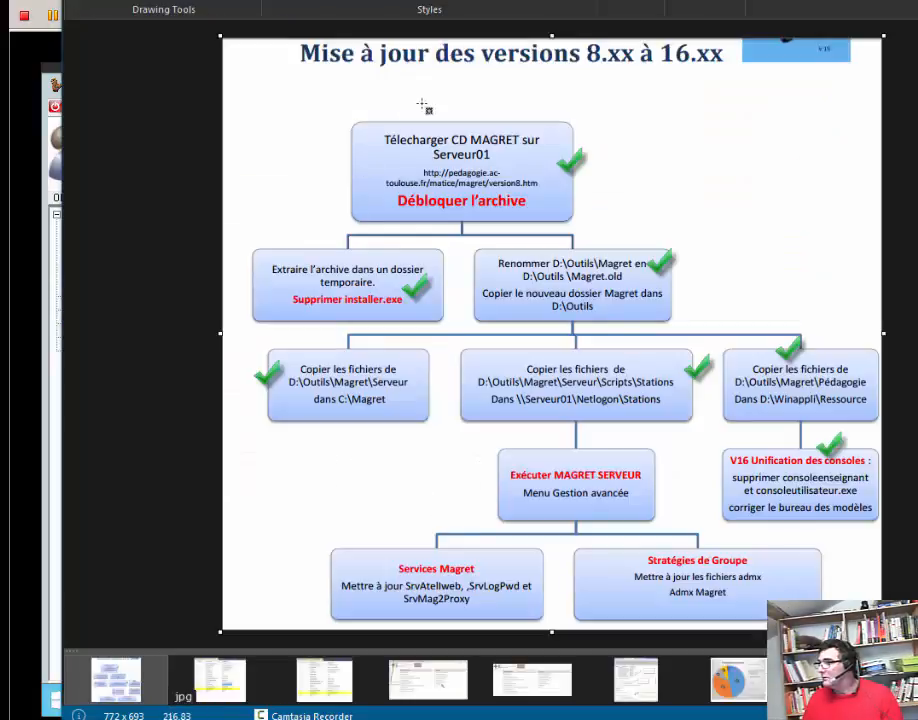
pyautogui.click(344, 548)
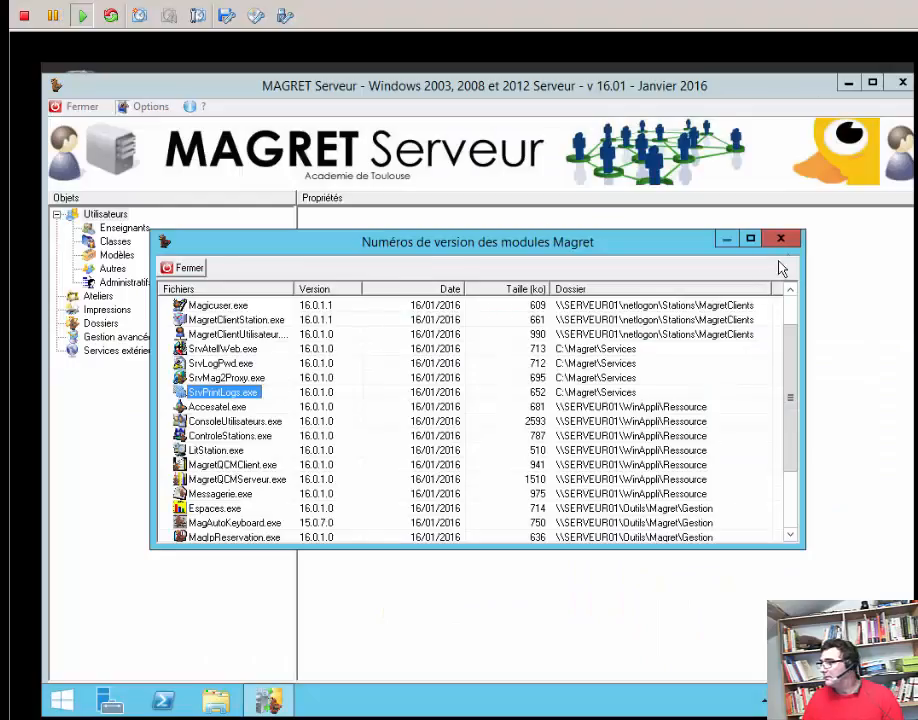
pyautogui.click(790, 238)
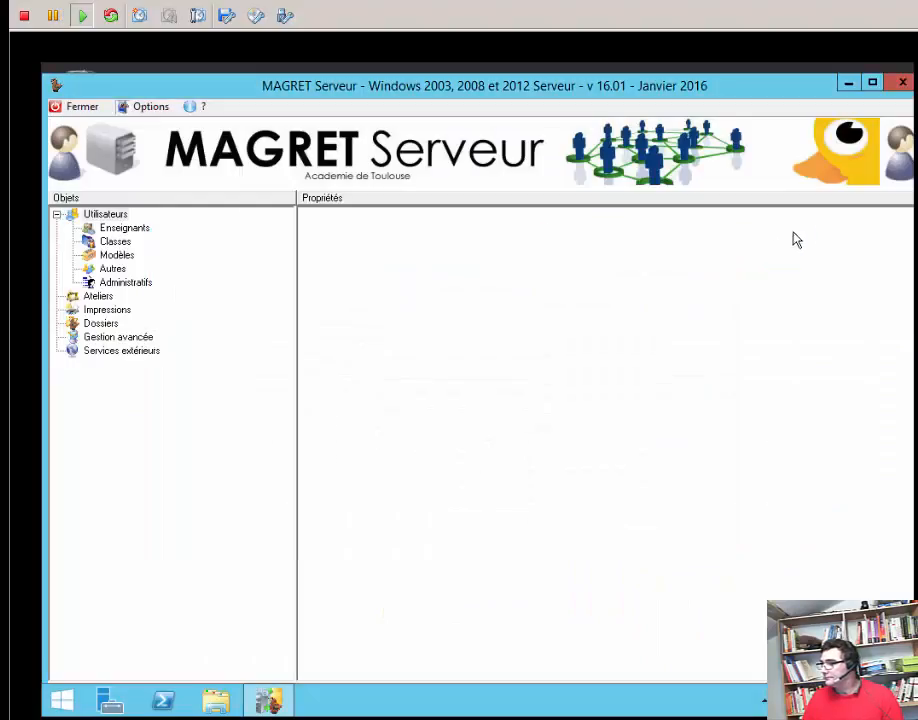
# - Open the .admx file update for the group policies under Gestion avancée and list only the Magret admx files
pyautogui.click(127, 341)
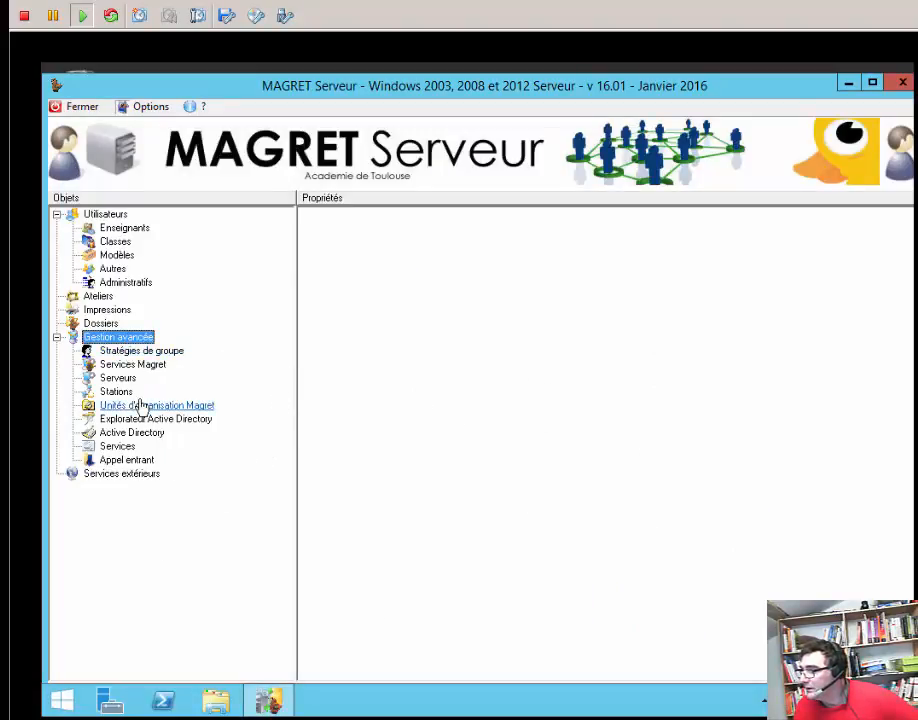
pyautogui.click(158, 356)
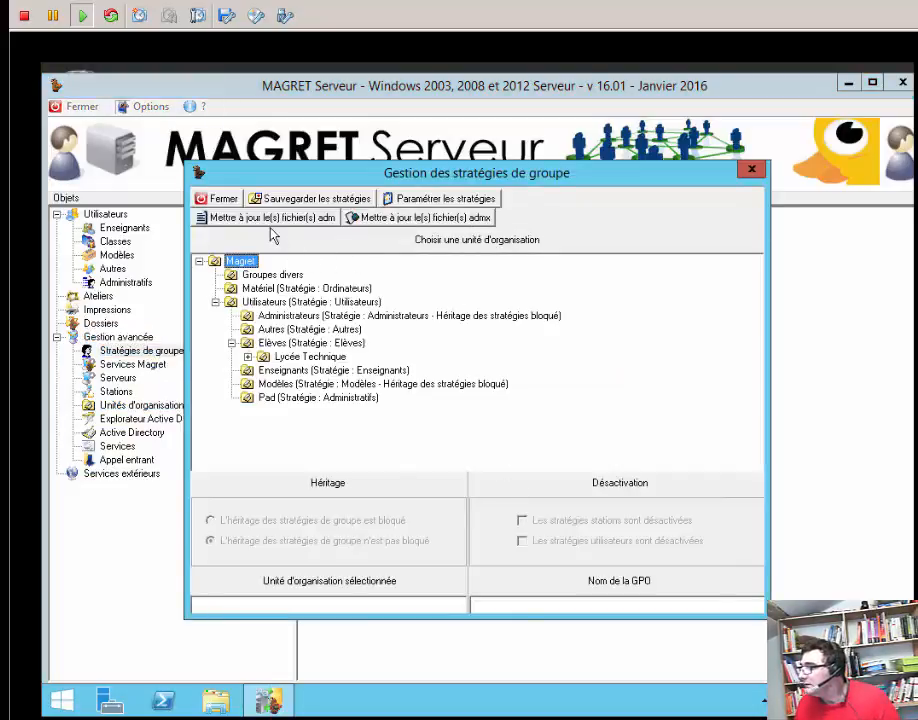
pyautogui.click(388, 218)
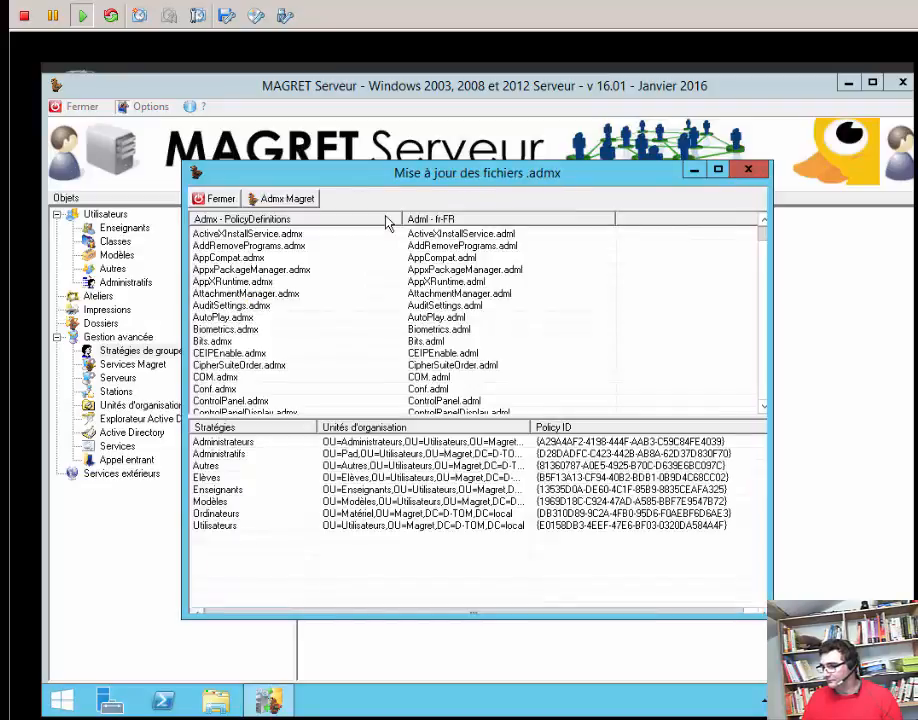
pyautogui.click(300, 200)
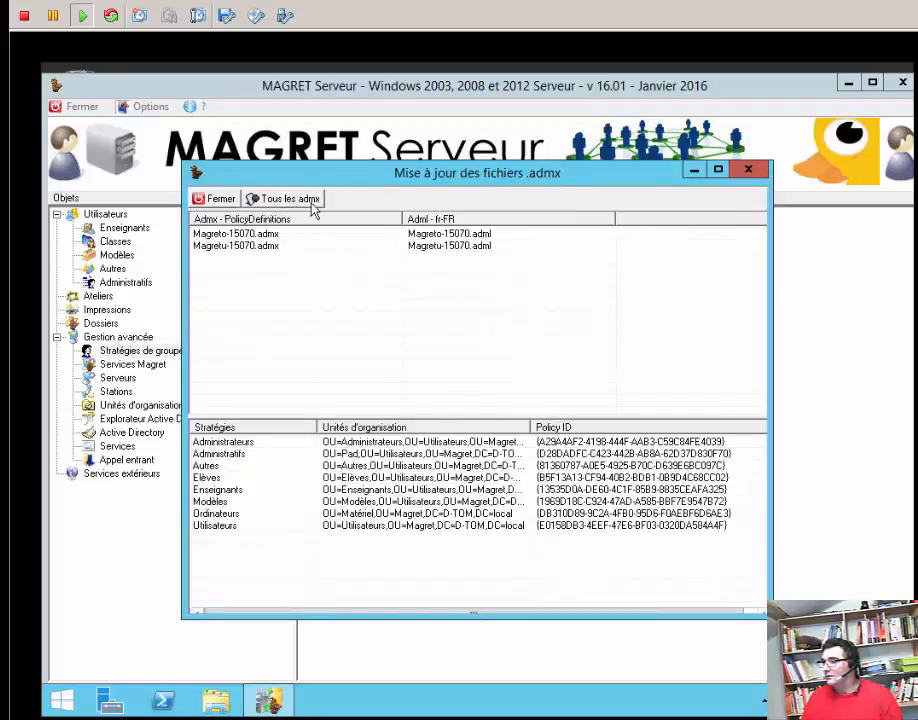
# - Replace the Magreto-15070.admx policy definition with Magreto-16010.admx from the Admx folder
pyautogui.click(230, 236)
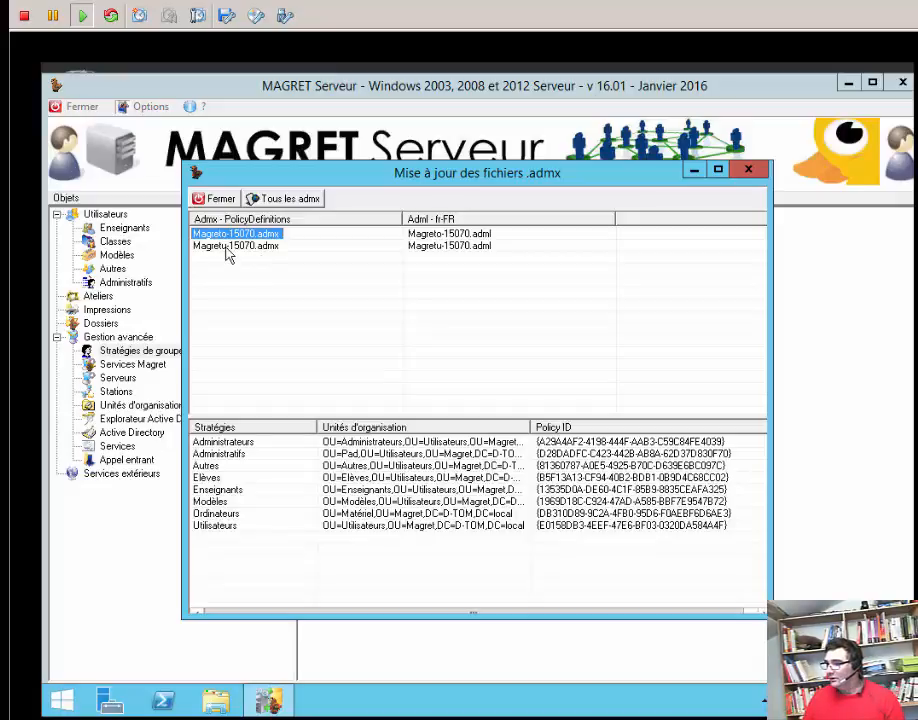
pyautogui.rightClick(243, 240)
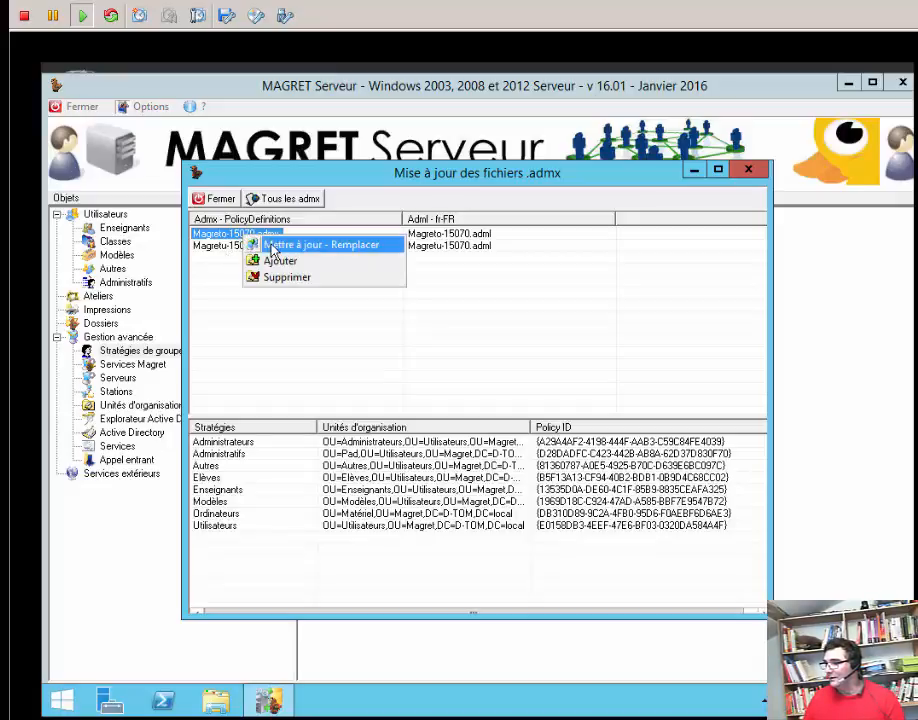
pyautogui.click(269, 246)
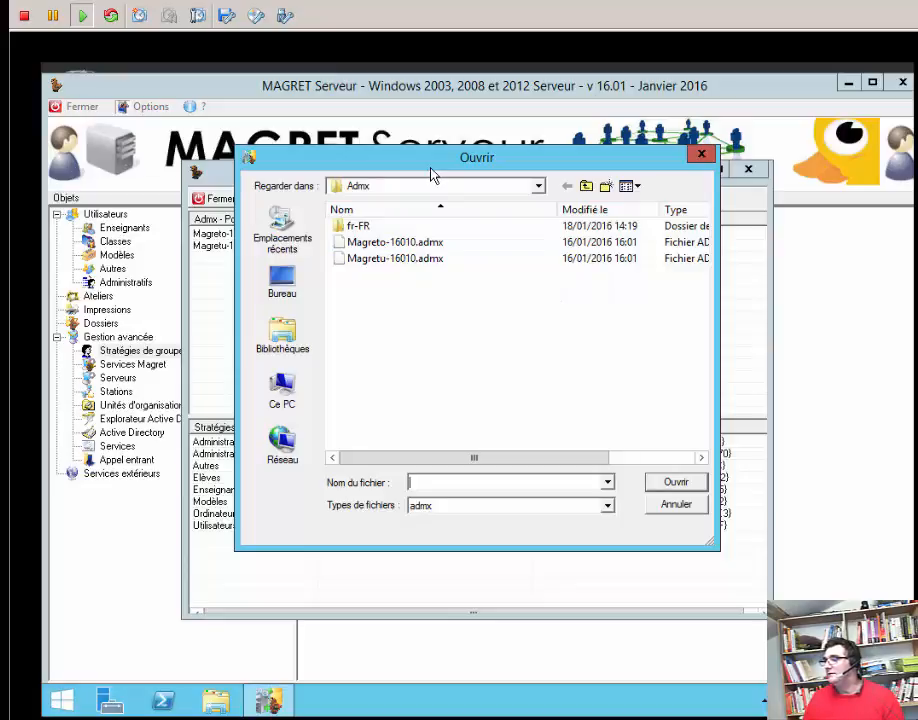
pyautogui.moveTo(470, 157); pyautogui.dragTo(491, 153)
pyautogui.click(434, 237)
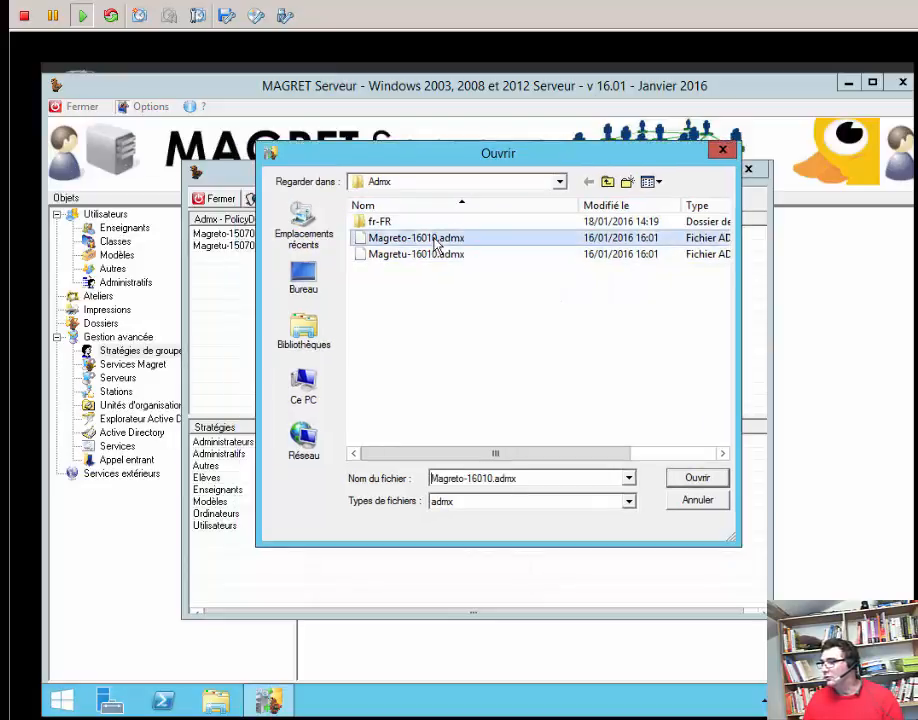
pyautogui.click(697, 478)
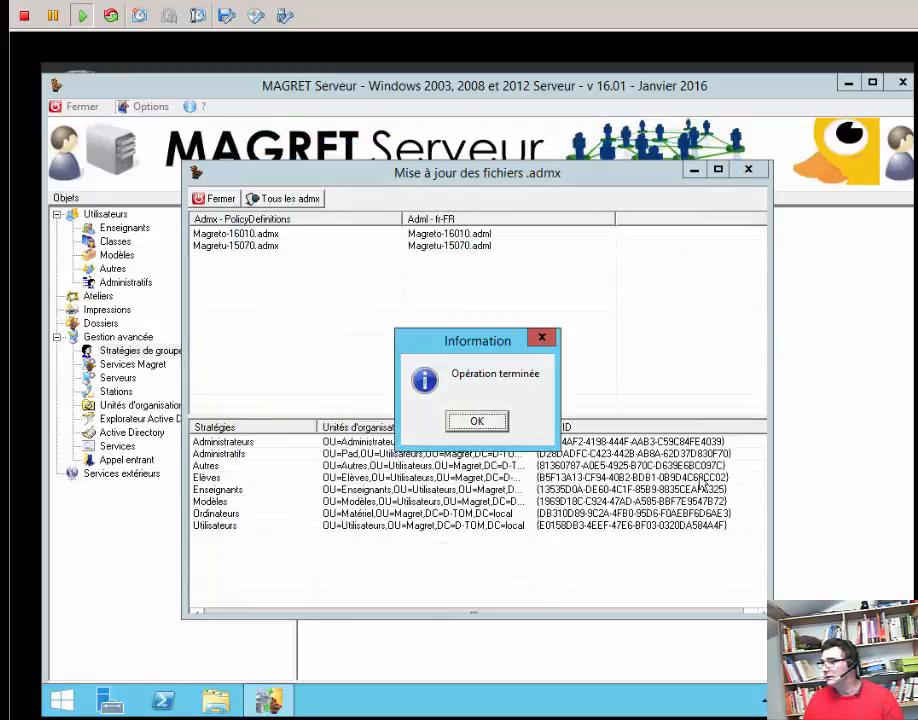
pyautogui.click(490, 421)
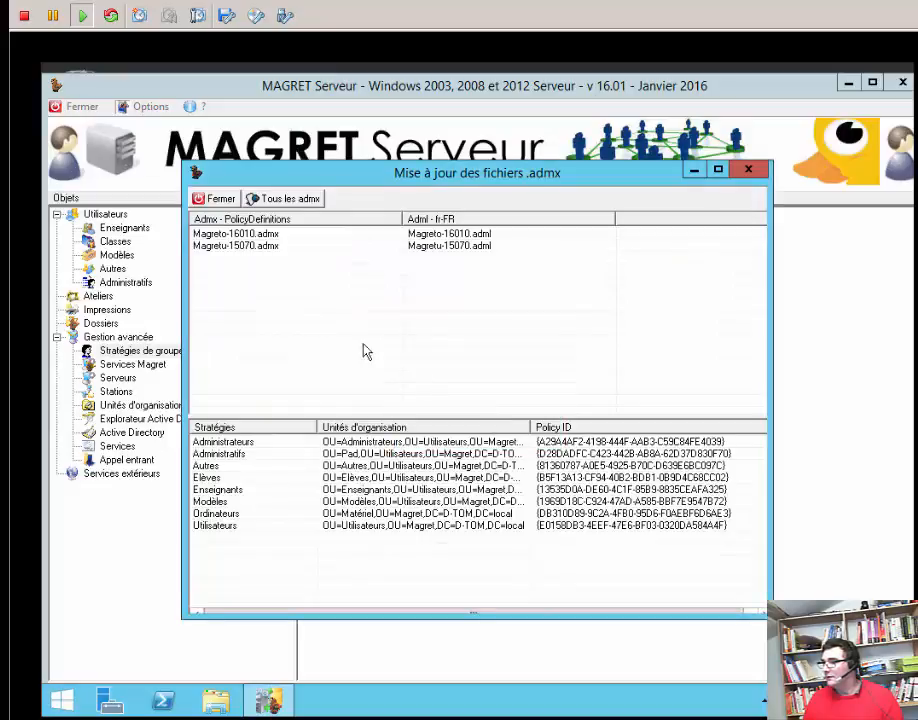
# - Replace the Magretu-15070.admx policy definition with Magretu-16010.admx from the Admx folder
pyautogui.click(230, 247)
pyautogui.rightClick(230, 248)
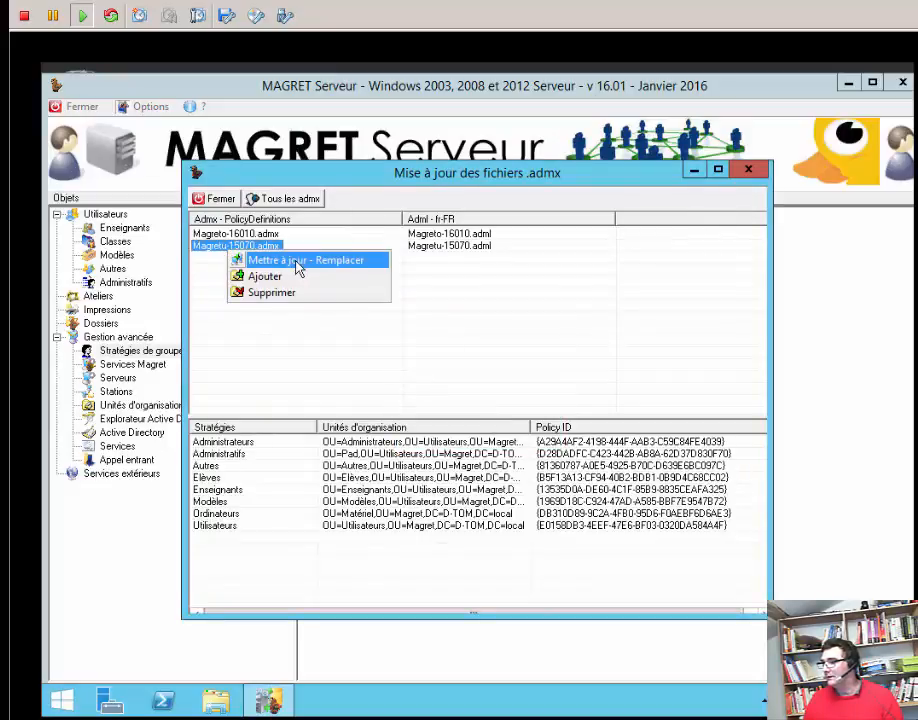
pyautogui.click(264, 260)
pyautogui.click(412, 255)
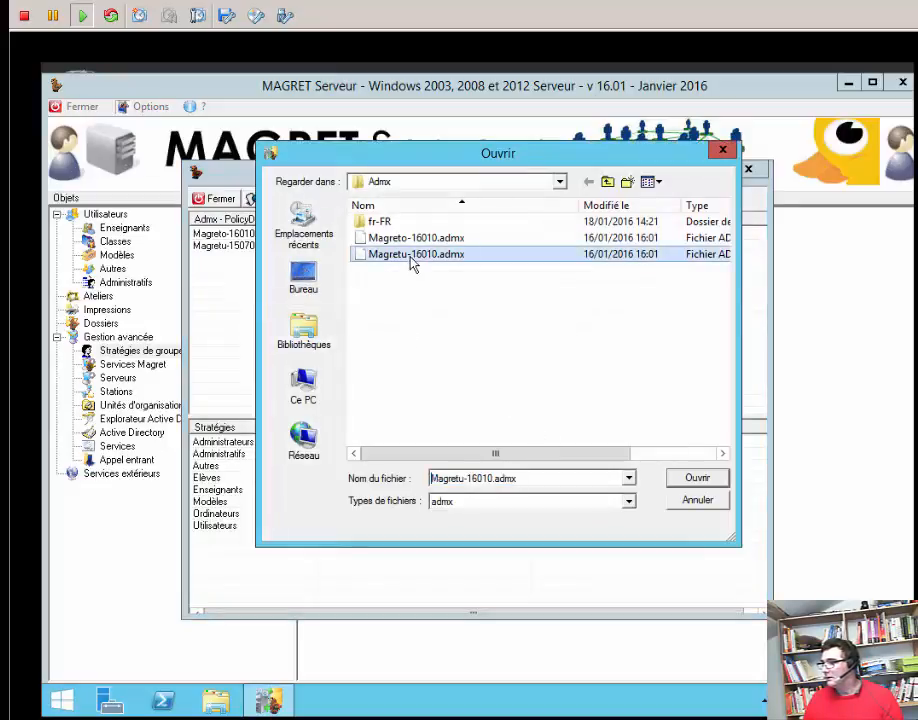
pyautogui.click(697, 478)
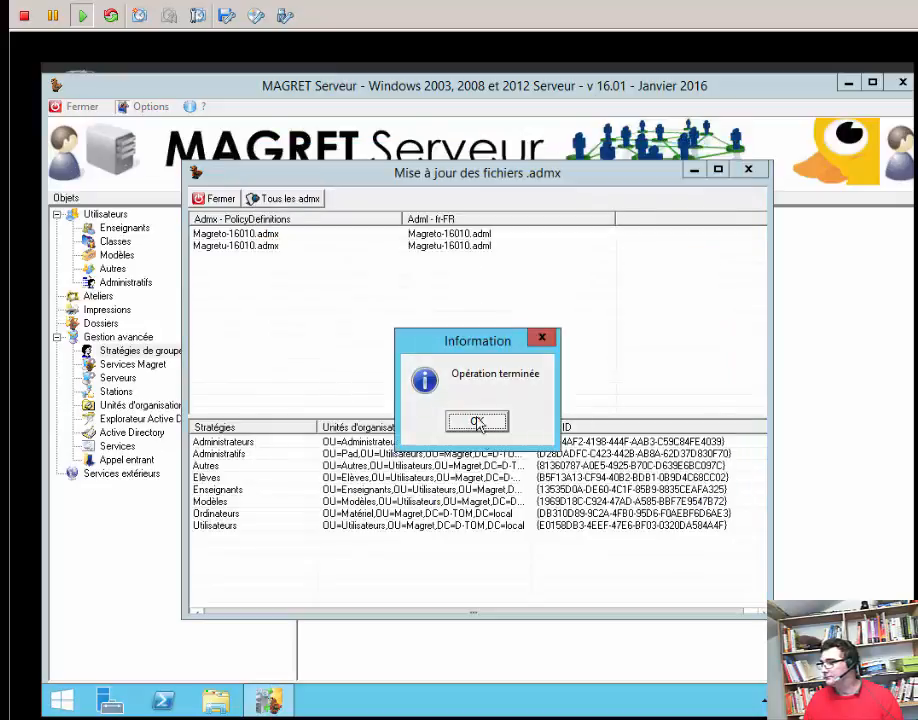
pyautogui.click(474, 421)
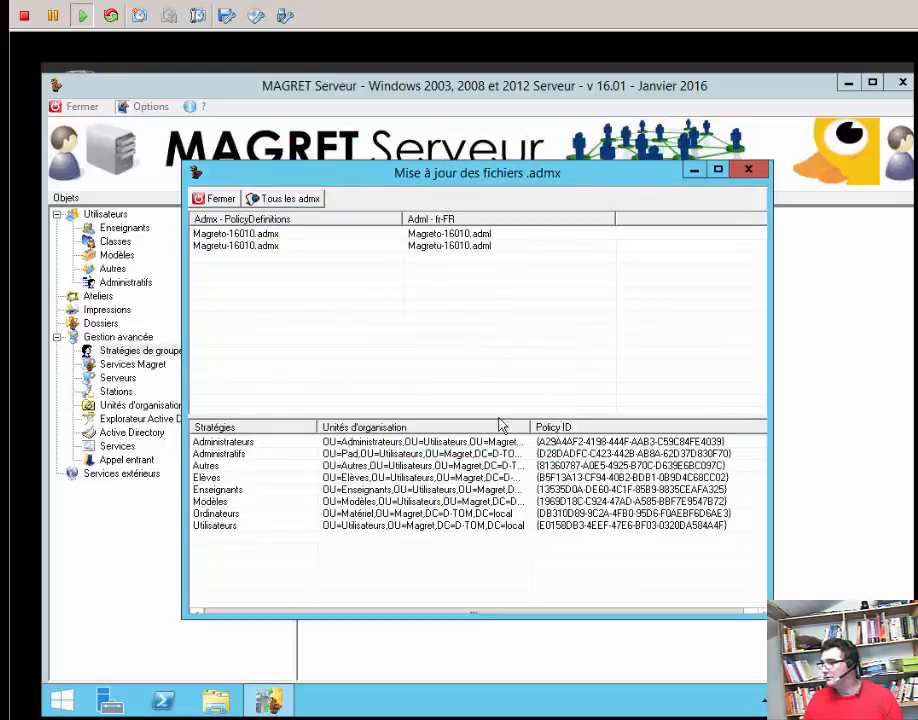
# - Close the .admx update and group policy management windows and switch to Snagit Editor
pyautogui.click(748, 174)
pyautogui.click(751, 169)
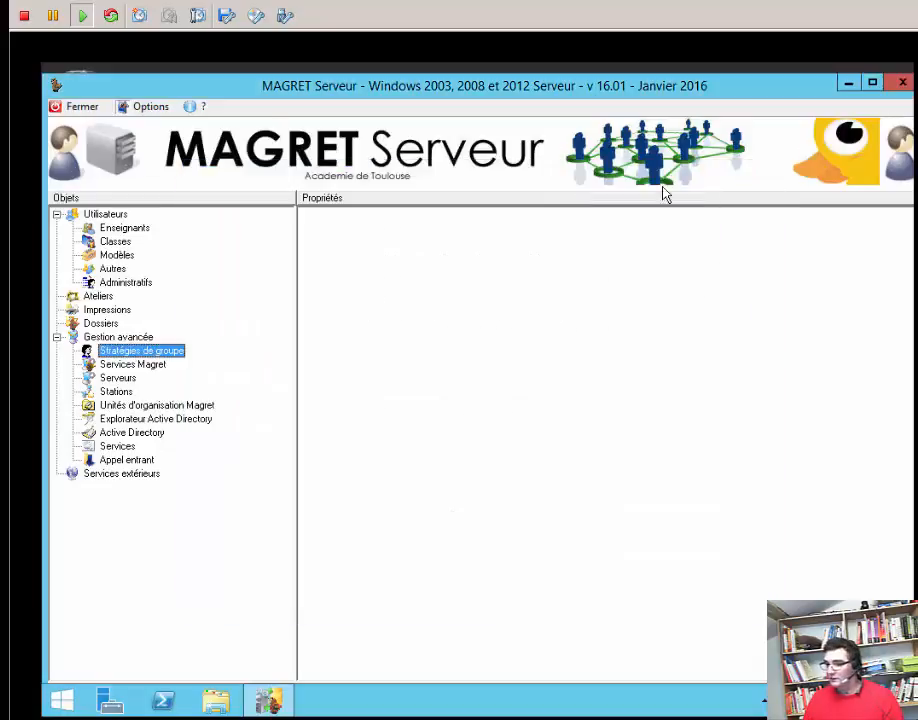
pyautogui.hotkey('alt', 'Tab')
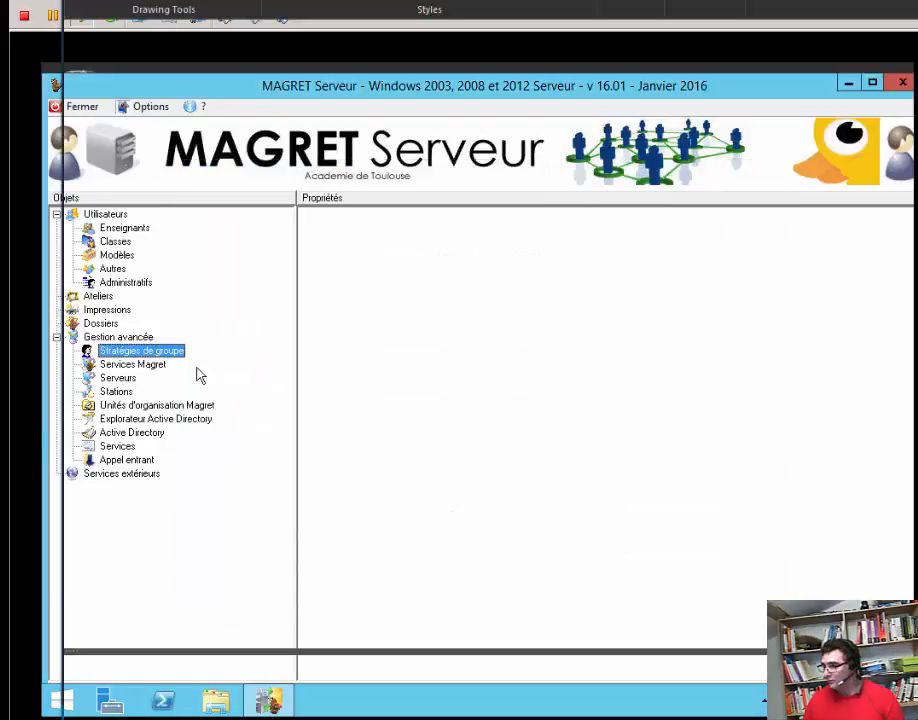